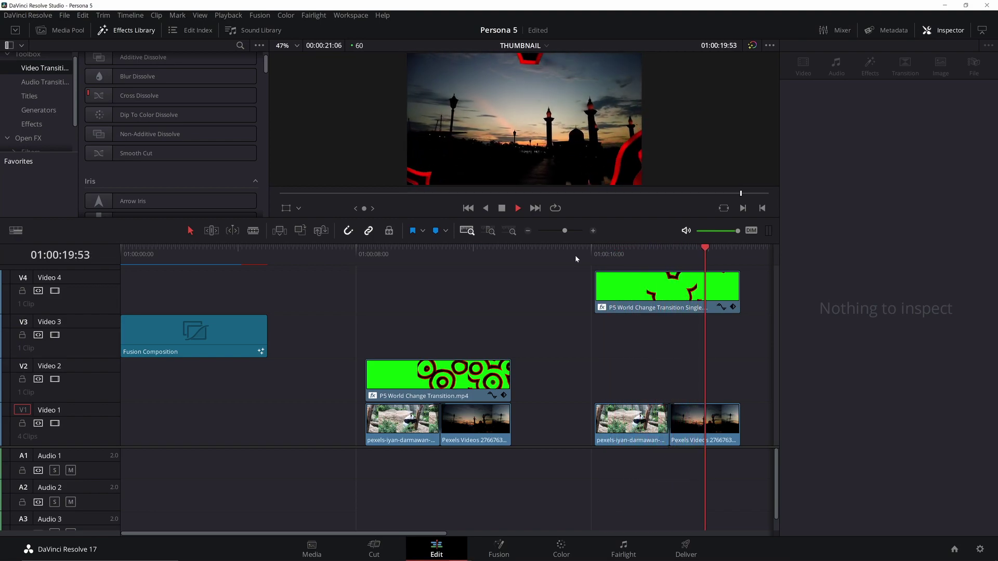
Step: Apply the P5 World Change transition to the cut between the two Fusion Composition clips and select the transition
{"action": "left_click_drag", "start_coordinate": [484, 224], "coordinate": [185, 125]}
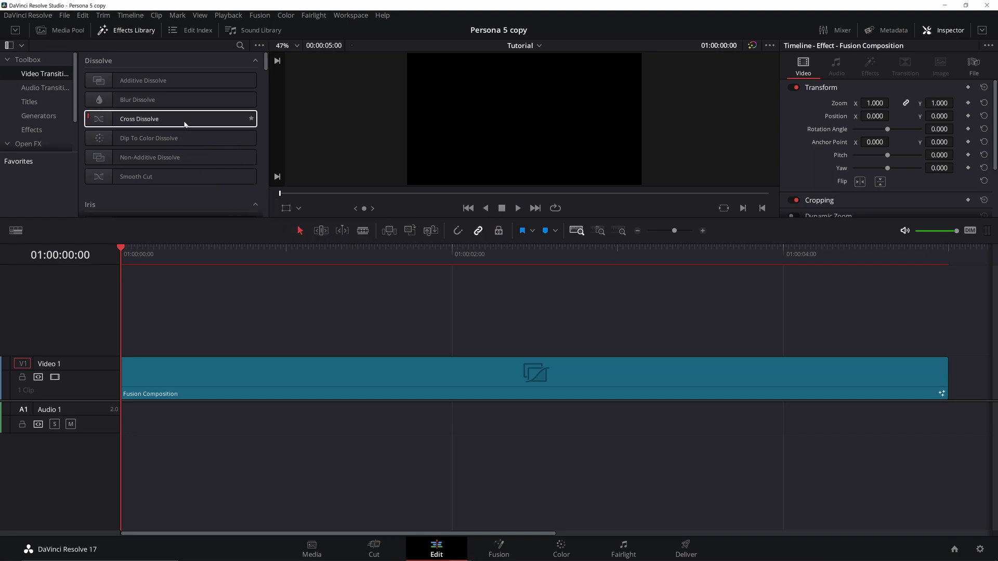
{"action": "scroll", "coordinate": [186, 117], "scroll_direction": "down", "scroll_amount": 10}
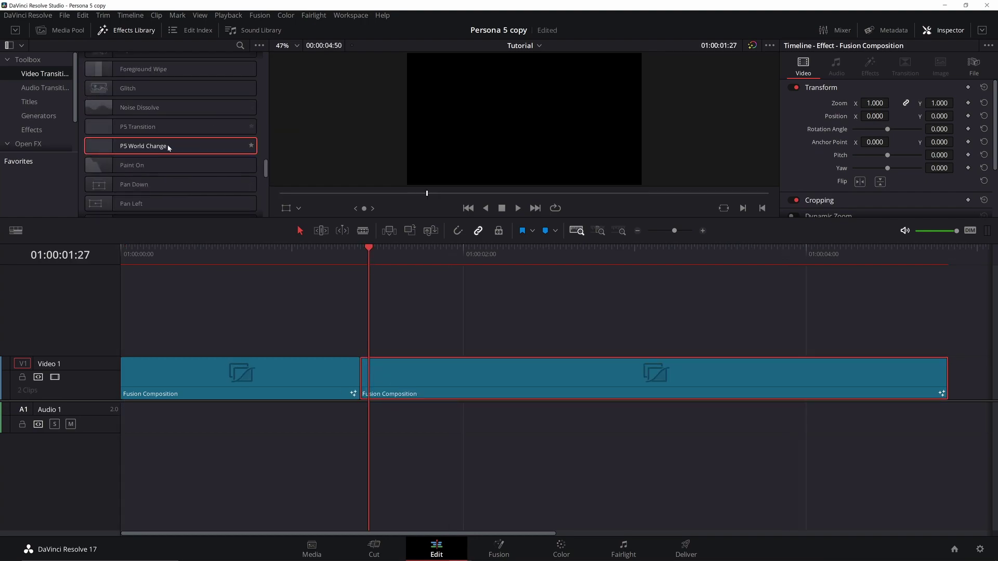
{"action": "left_click_drag", "start_coordinate": [356, 355], "coordinate": [362, 373]}
{"action": "left_click", "coordinate": [329, 376]}
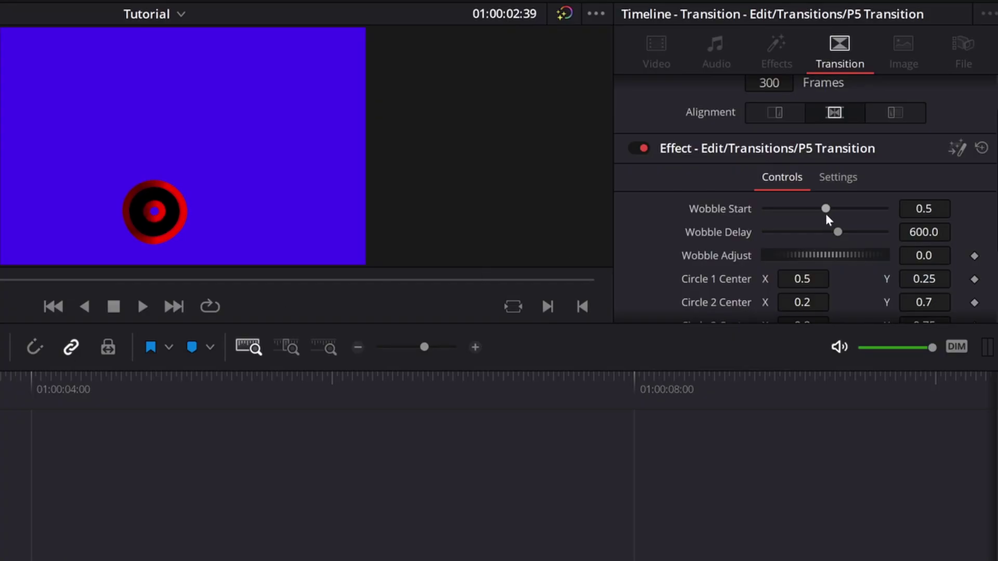
Step: Try the transition's extreme wobble settings with Wobble Start at 0.0 and Wobble Delay at 1000.0
{"action": "left_click_drag", "start_coordinate": [827, 207], "coordinate": [697, 212]}
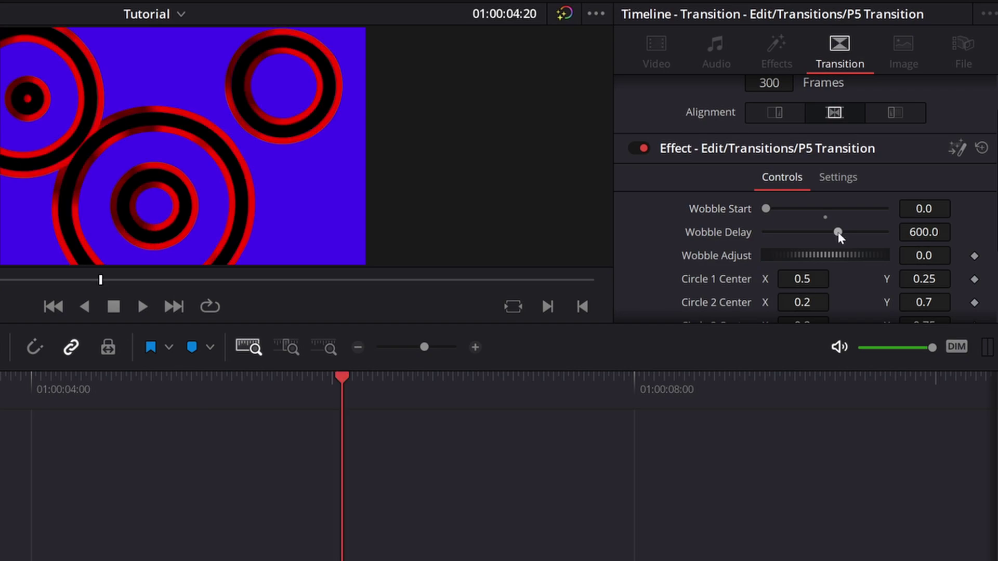
{"action": "left_click_drag", "start_coordinate": [838, 233], "coordinate": [966, 237]}
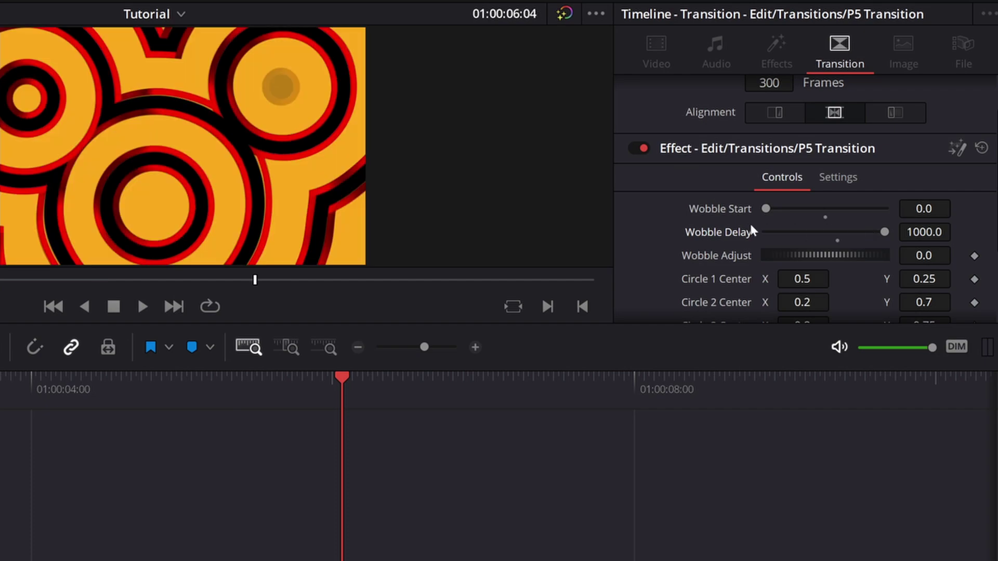
{"action": "left_click_drag", "start_coordinate": [885, 234], "coordinate": [885, 234]}
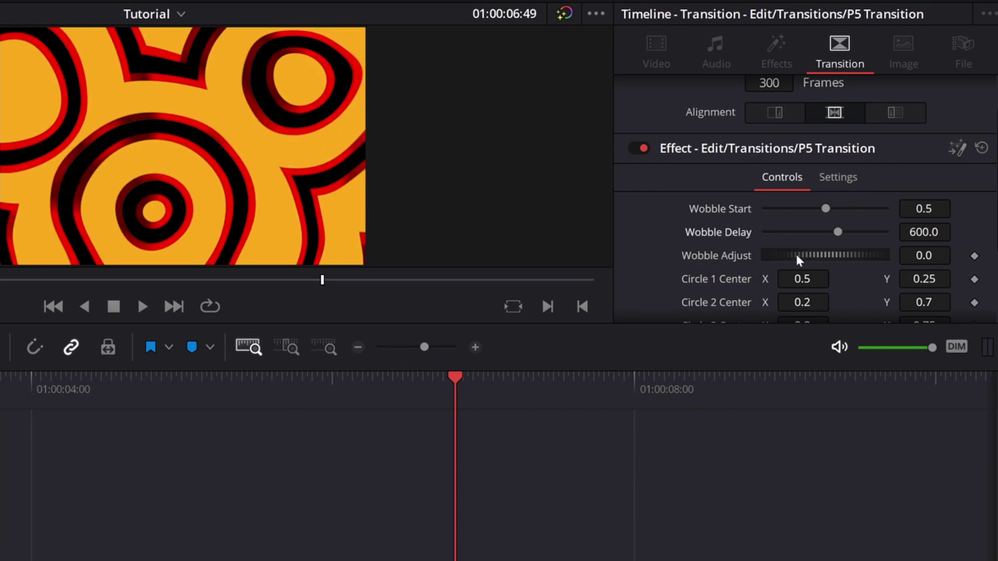
Step: Set the P5 Transition's Wobble Adjust to about 1.631 and its Layer 2, Layer 3 and Layer 4 Delay to 0
{"action": "left_click_drag", "start_coordinate": [796, 255], "coordinate": [840, 246]}
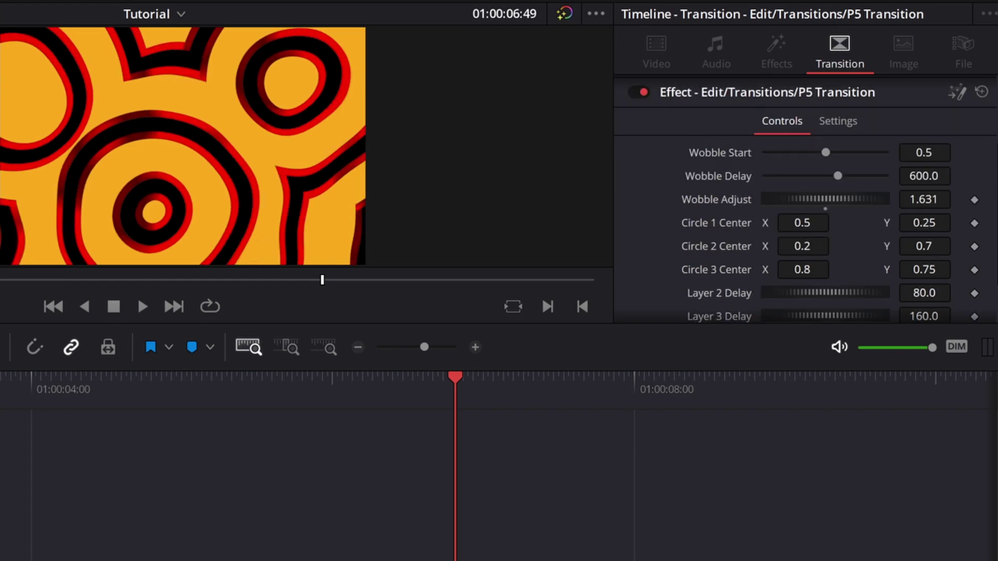
{"action": "left_click_drag", "start_coordinate": [804, 222], "coordinate": [853, 222]}
{"action": "key", "text": "Tab"}
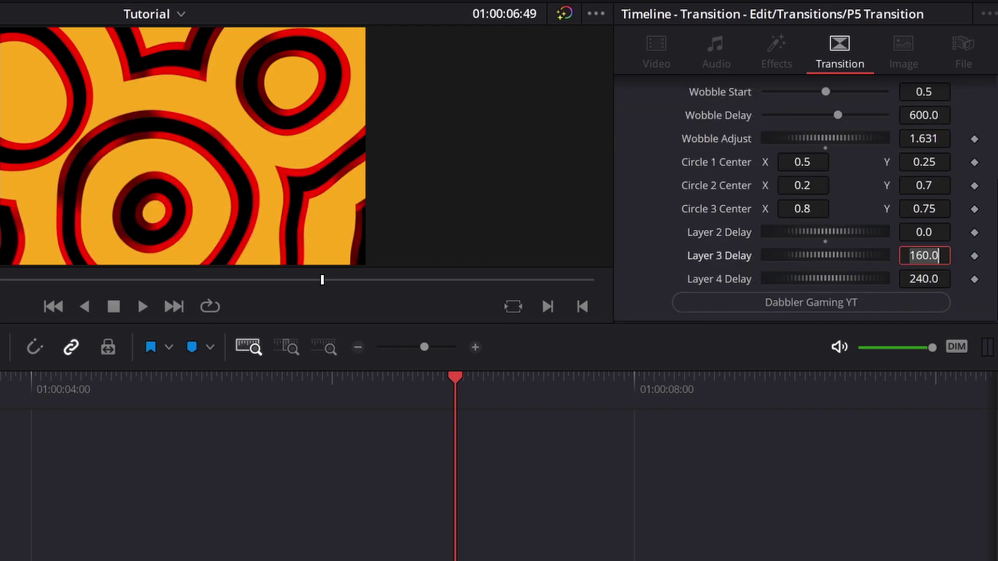
{"action": "type", "text": "0"}
{"action": "key", "text": "Tab"}
{"action": "type", "text": "0"}
{"action": "key", "text": "Tab"}
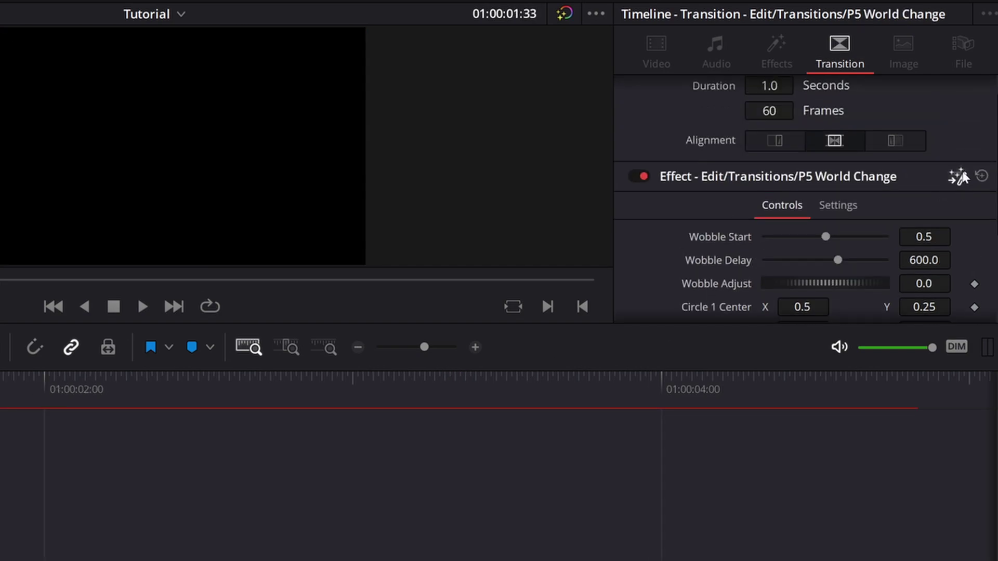
Step: Open the P5 World Change transition in Fusion and examine the nodes inside its P5Transition group
{"action": "left_click", "coordinate": [963, 176]}
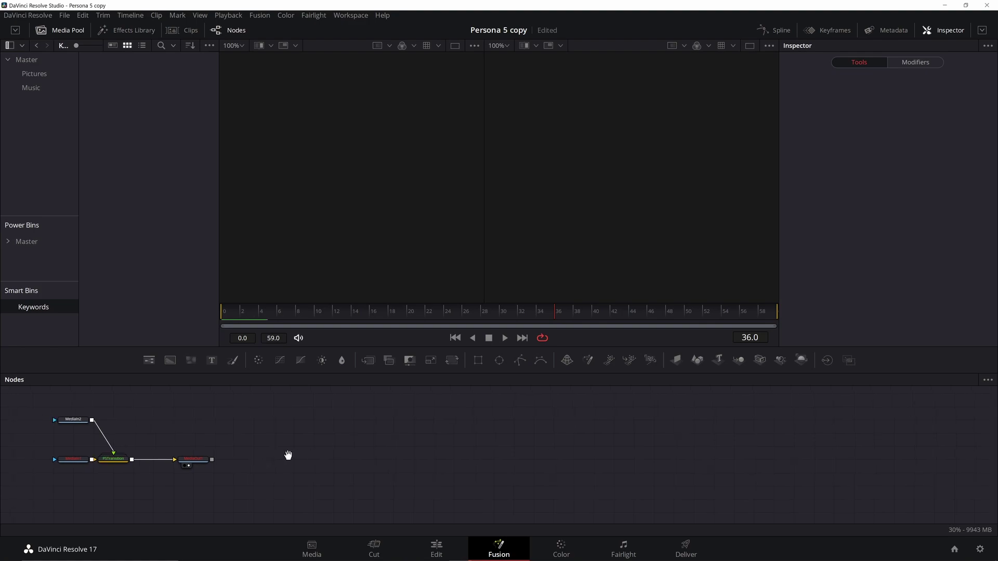
{"action": "left_click_drag", "start_coordinate": [288, 455], "coordinate": [570, 443]}
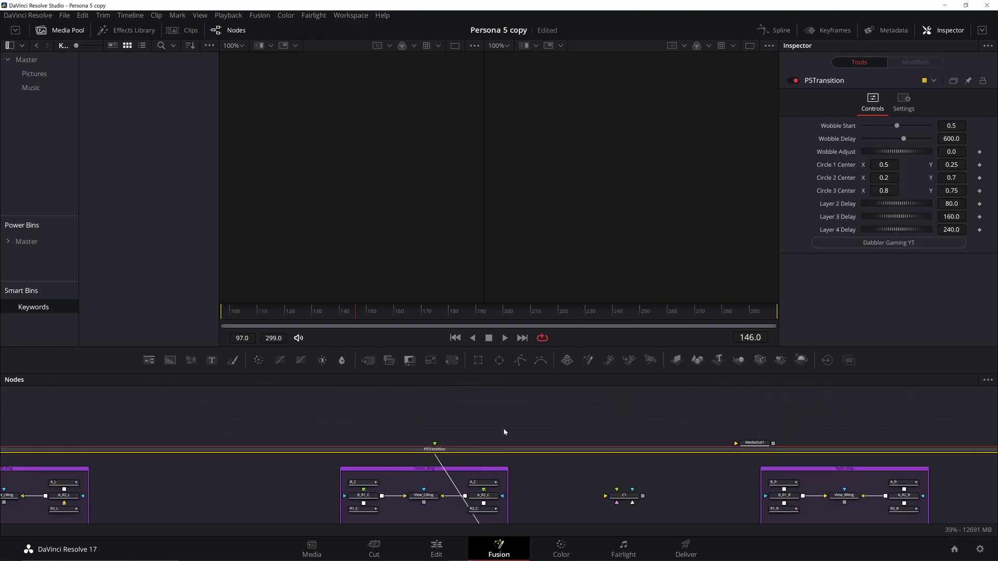
{"action": "scroll", "coordinate": [503, 429], "scroll_direction": "down", "scroll_amount": 3}
{"action": "scroll", "coordinate": [503, 429], "scroll_direction": "down", "scroll_amount": 2}
{"action": "scroll", "coordinate": [503, 428], "scroll_direction": "up", "scroll_amount": 10}
{"action": "scroll", "coordinate": [504, 432], "scroll_direction": "down", "scroll_amount": 3}
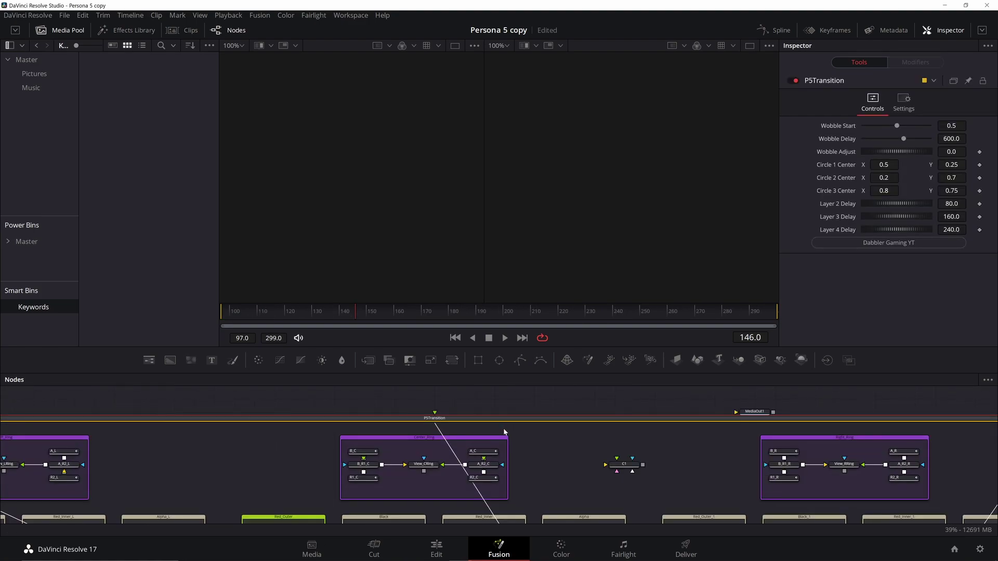
{"action": "left_click_drag", "start_coordinate": [689, 395], "coordinate": [357, 413]}
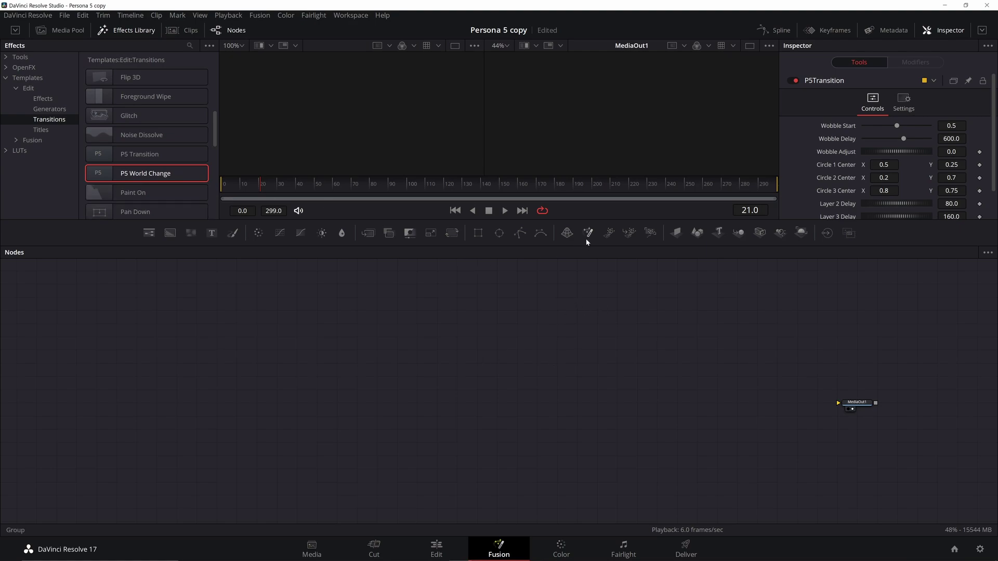
Step: Add an Ellipse mask node and a FastNoise node beneath it in the empty area of the node graph
{"action": "left_click", "coordinate": [500, 234]}
{"action": "left_click", "coordinate": [619, 350]}
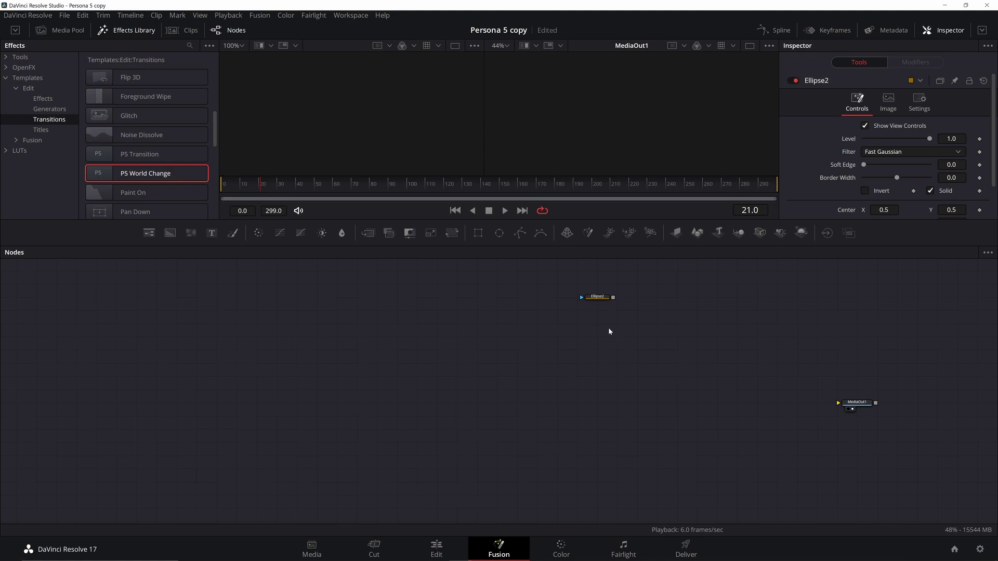
{"action": "key", "text": "shift+space"}
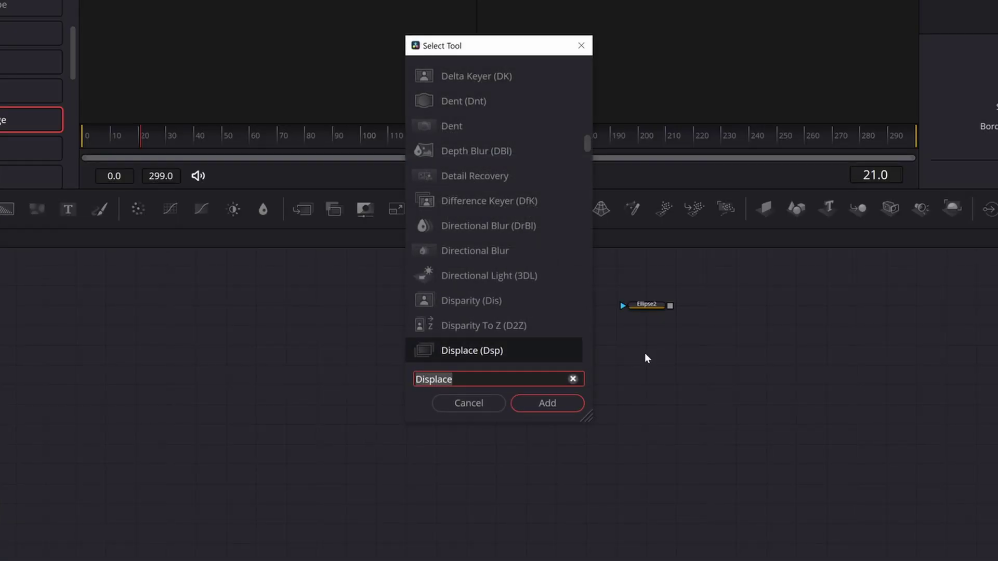
{"action": "type", "text": "fast"}
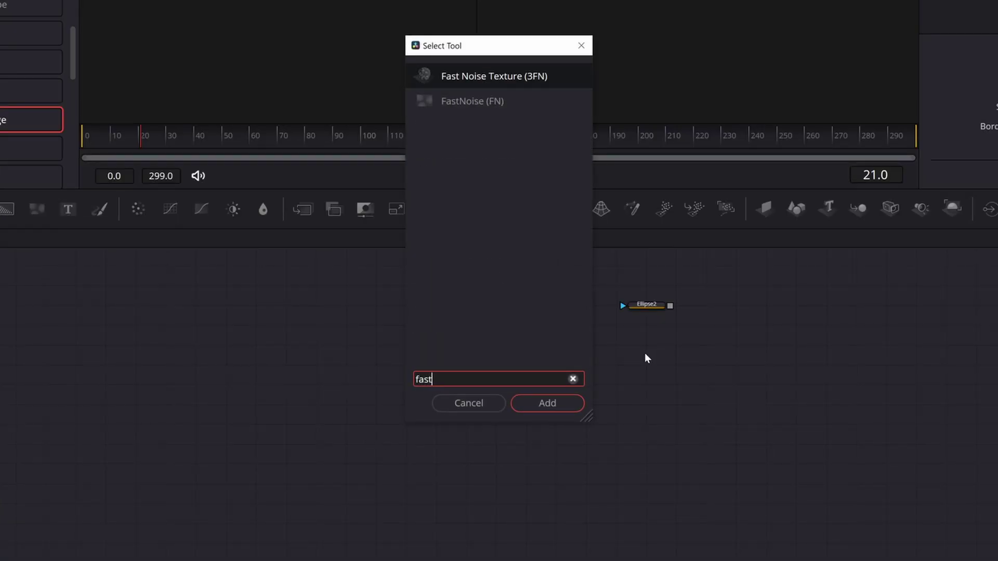
{"action": "left_click", "coordinate": [489, 101]}
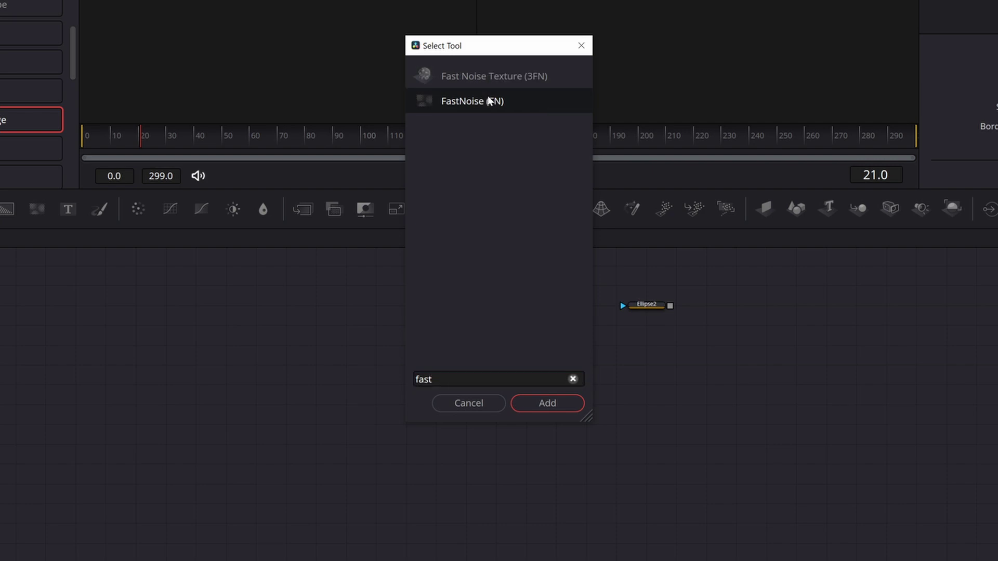
{"action": "left_click", "coordinate": [569, 407]}
Step: Add a Transform node below FastNoise1 and place a copy of the FastNoise node diagonally below it
{"action": "key", "text": "shift+space"}
{"action": "type", "text": "transf"}
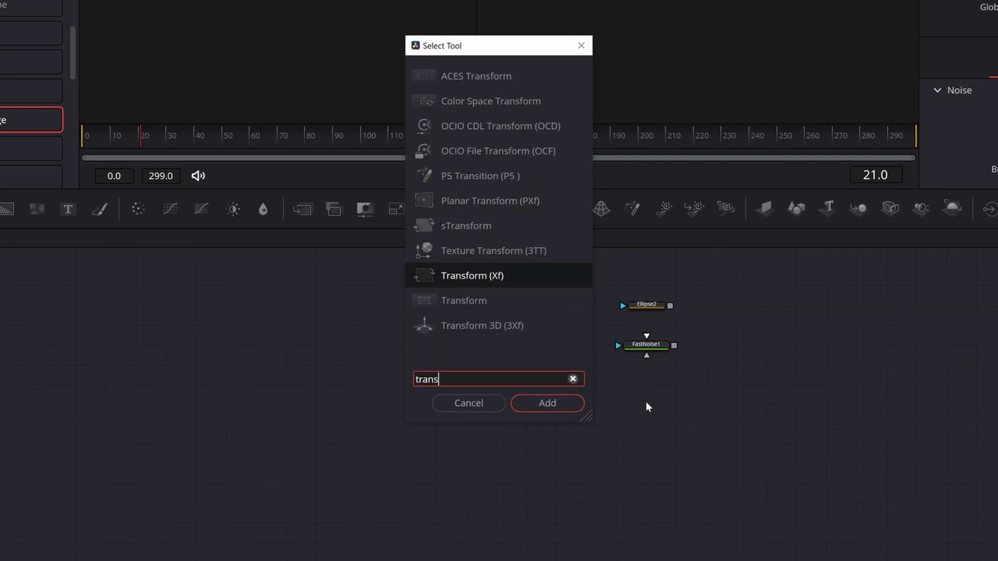
{"action": "key", "text": "Return"}
{"action": "key", "text": "ctrl+c"}
{"action": "key", "text": "ctrl+v"}
{"action": "left_click_drag", "start_coordinate": [570, 409], "coordinate": [561, 458]}
Step: Add a Displace node beneath Transform1, in line with the copied FastNoise, and connect that FastNoise to it
{"action": "key", "text": "shift+space"}
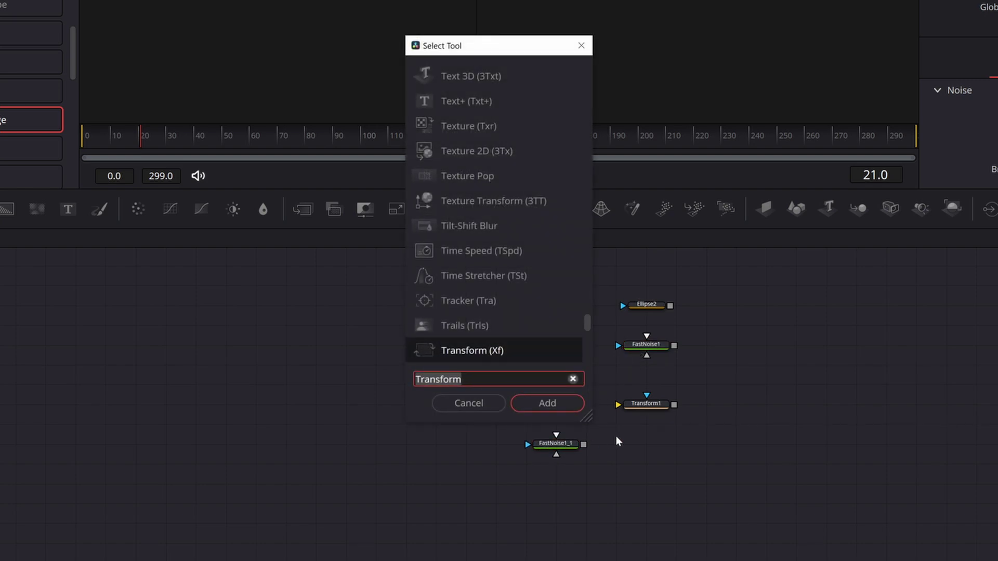
{"action": "type", "text": "dis"}
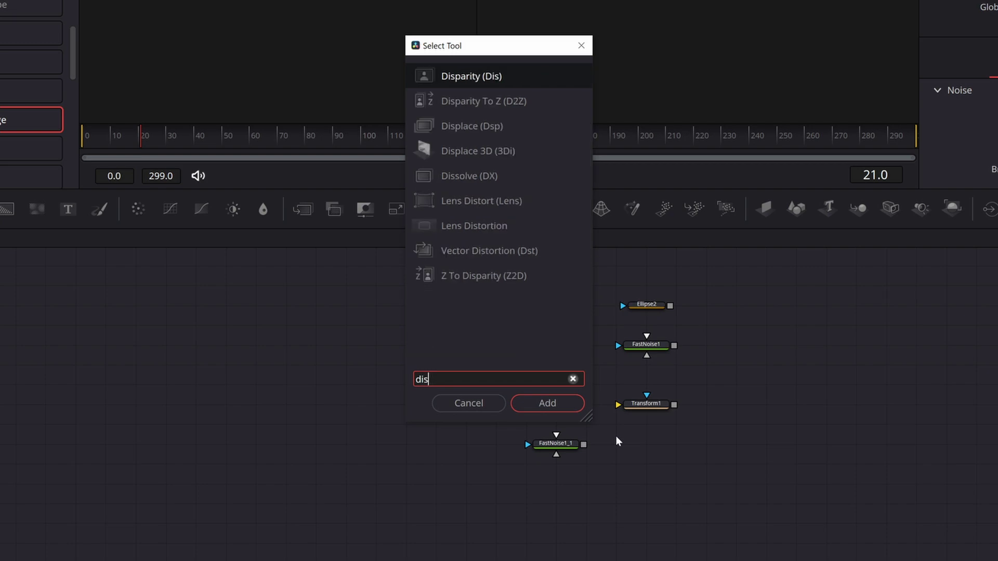
{"action": "left_click", "coordinate": [482, 128]}
{"action": "left_click", "coordinate": [547, 403]}
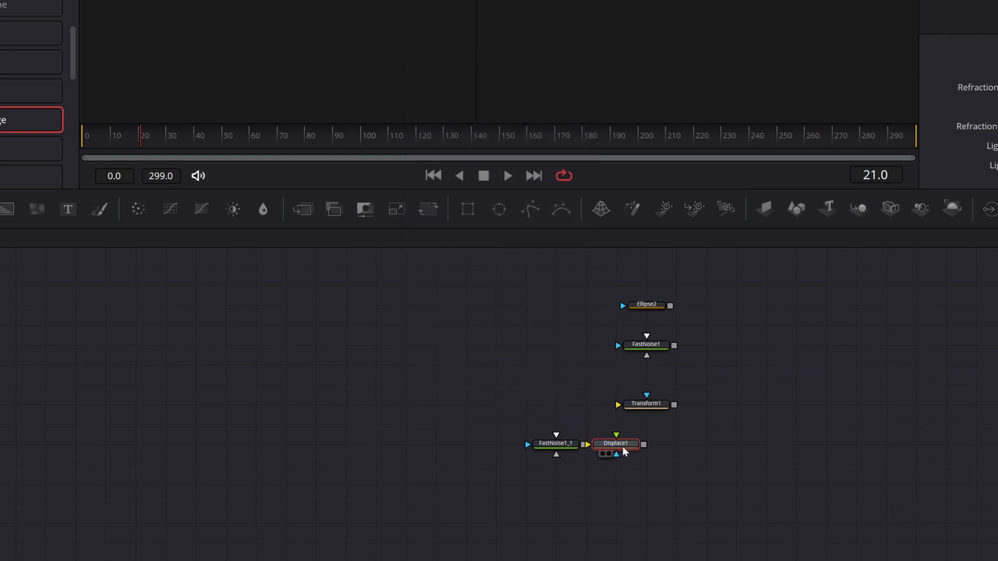
{"action": "left_click_drag", "start_coordinate": [625, 448], "coordinate": [645, 449]}
{"action": "left_click_drag", "start_coordinate": [584, 445], "coordinate": [620, 444]}
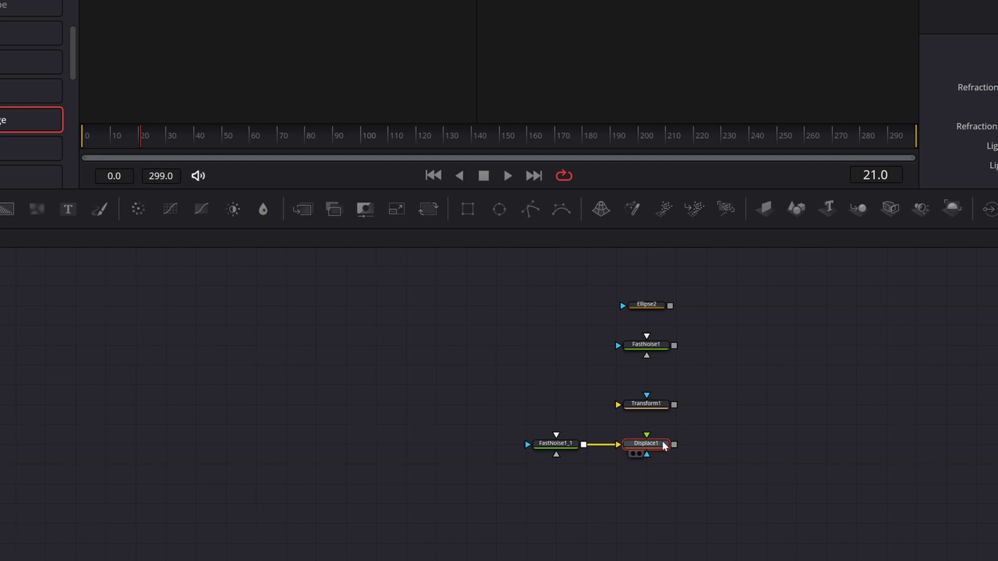
Step: Chain the nodes by connecting Ellipse2 to FastNoise1, FastNoise1 to Transform1, and Transform1 to Displace1
{"action": "left_click_drag", "start_coordinate": [670, 306], "coordinate": [647, 343]}
{"action": "left_click_drag", "start_coordinate": [674, 346], "coordinate": [647, 395]}
{"action": "left_click_drag", "start_coordinate": [674, 404], "coordinate": [646, 434]}
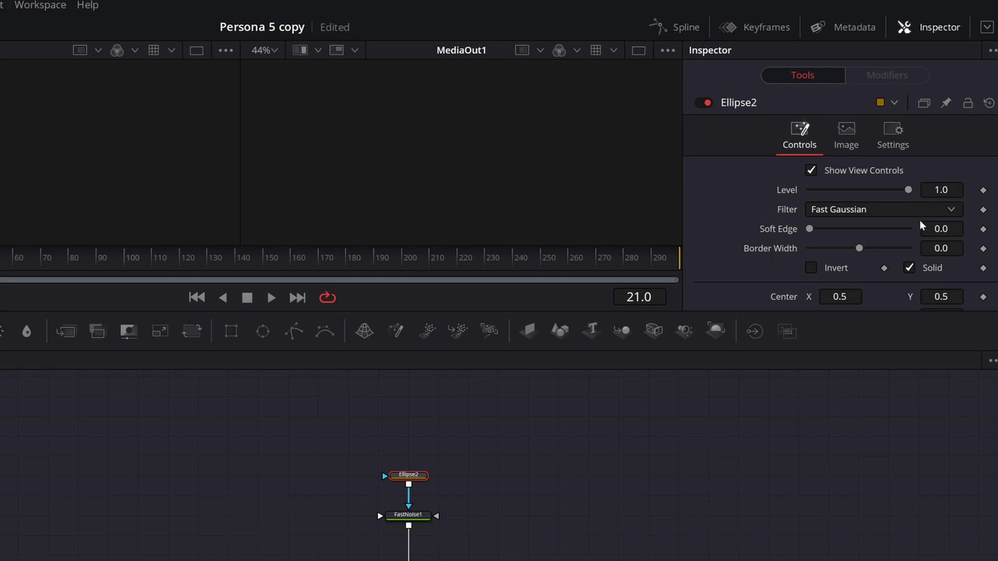
Step: Set the Ellipse2 mask's Border Width to 0.1 and turn off its Solid option
{"action": "double_click", "coordinate": [942, 249]}
{"action": "type", "text": "0.1"}
{"action": "key", "text": "Tab"}
{"action": "left_click", "coordinate": [911, 268]}
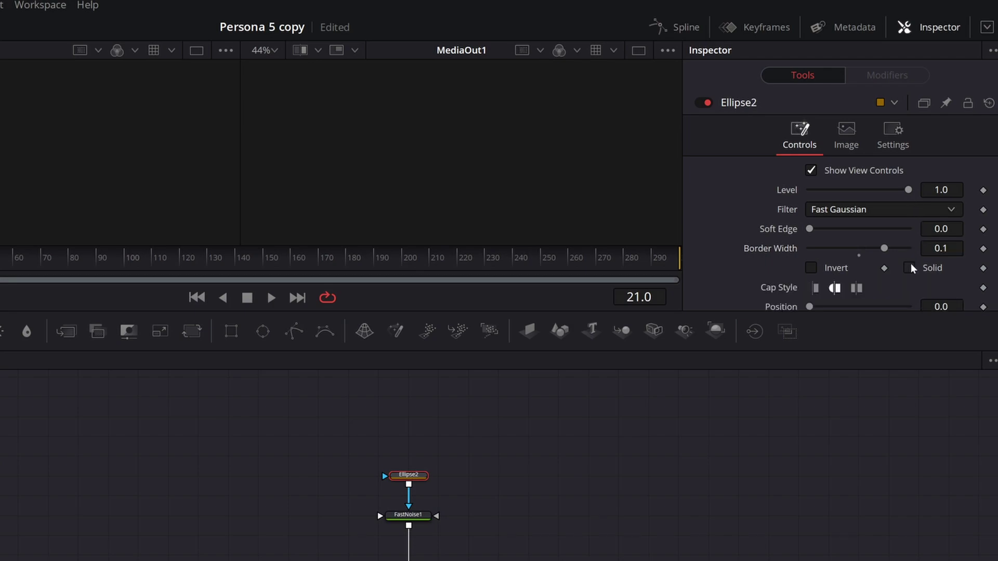
Step: Link the Ellipse2 mask's Height to its Width with an expression
{"action": "scroll", "coordinate": [893, 231], "scroll_direction": "down", "scroll_amount": 4}
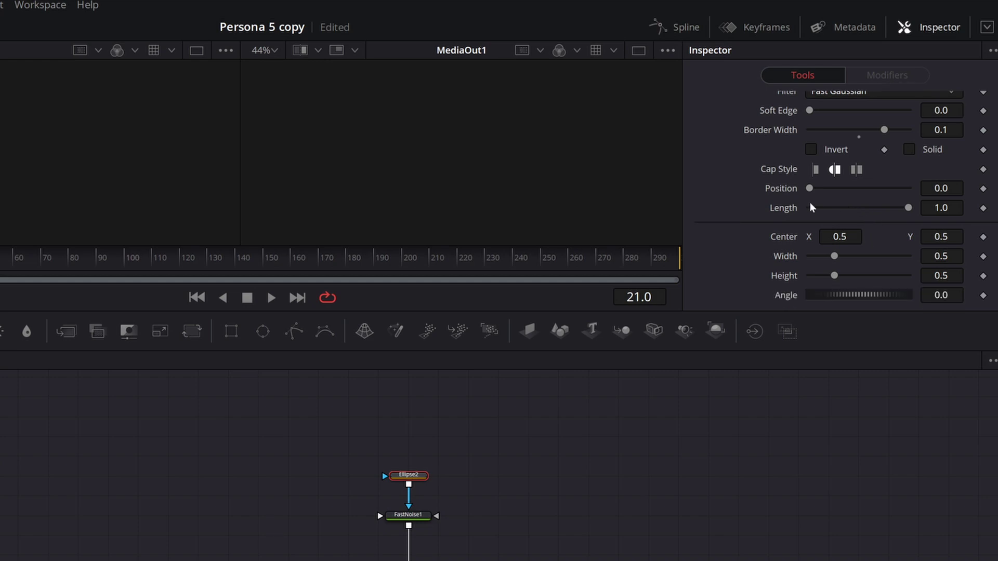
{"action": "right_click", "coordinate": [781, 273]}
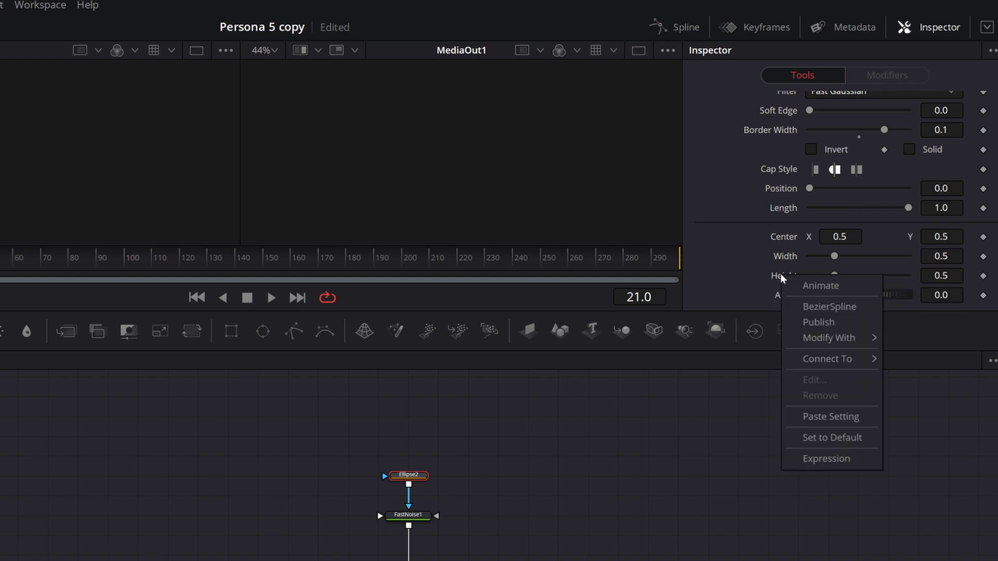
{"action": "left_click", "coordinate": [848, 459]}
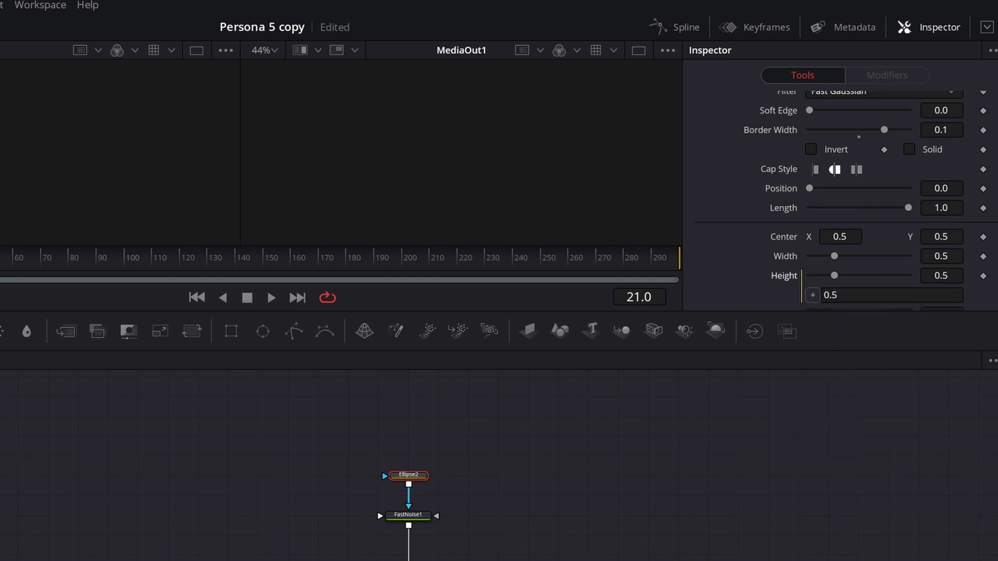
{"action": "left_click_drag", "start_coordinate": [813, 296], "coordinate": [786, 258]}
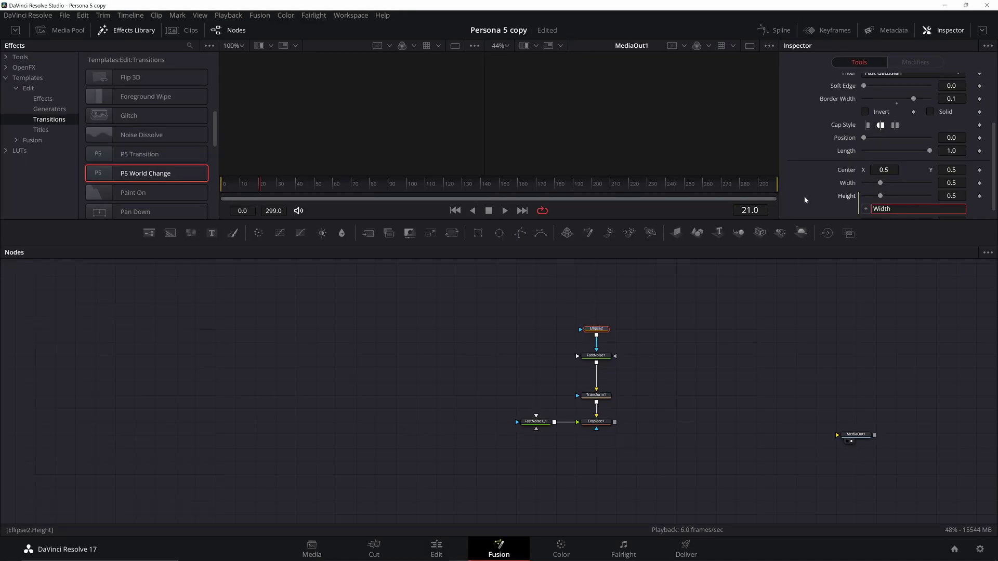
Step: Keyframe the Ellipse2 mask's Width at 0 on frame 0
{"action": "left_click_drag", "start_coordinate": [265, 188], "coordinate": [214, 195]}
{"action": "double_click", "coordinate": [952, 183]}
{"action": "type", "text": "0"}
{"action": "key", "text": "Tab"}
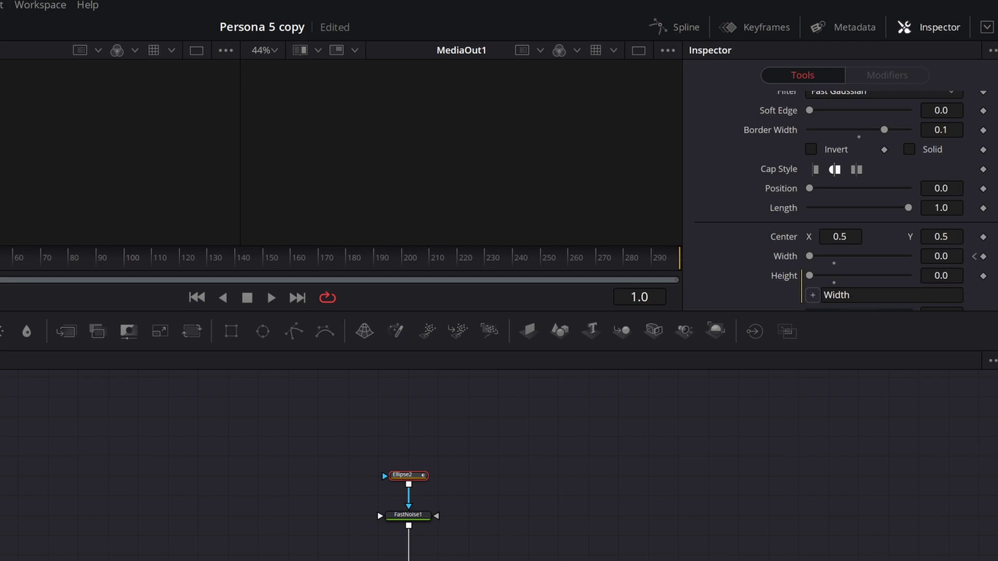
Step: Set the Ellipse2 mask's Width to 0.05 on frame 1
{"action": "double_click", "coordinate": [942, 256]}
{"action": "type", "text": "0.05"}
{"action": "key", "text": "Tab"}
Step: Set the Ellipse2 mask's Width to 0.7 on the last frame, 299
{"action": "left_click_drag", "start_coordinate": [726, 181], "coordinate": [794, 187]}
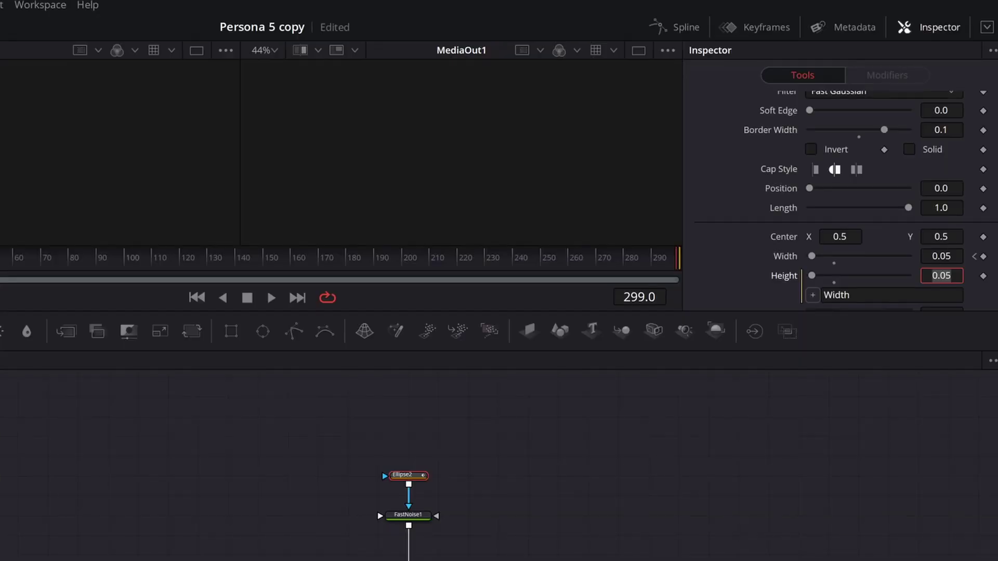
{"action": "double_click", "coordinate": [942, 257]}
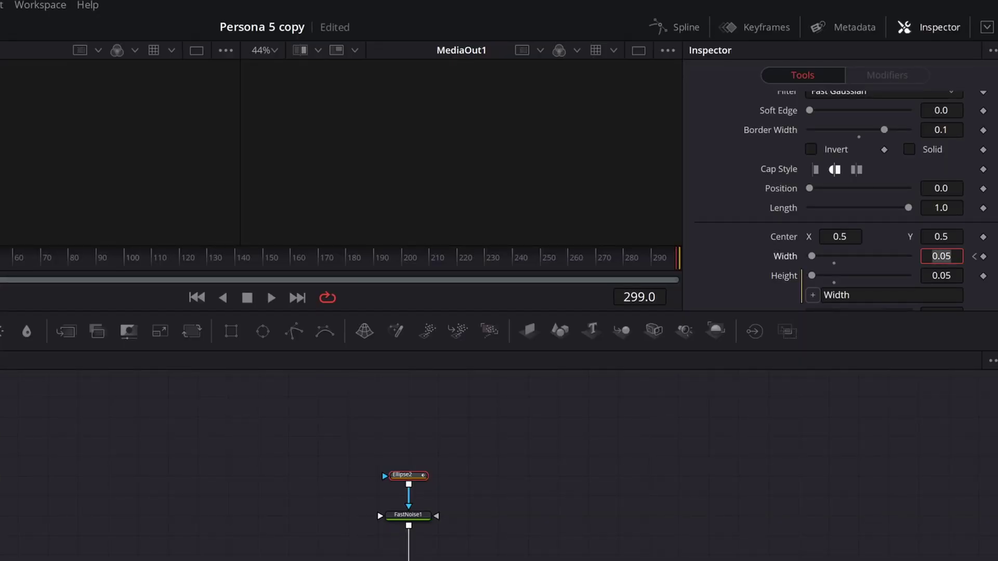
{"action": "type", "text": "0.7"}
{"action": "key", "text": "Tab"}
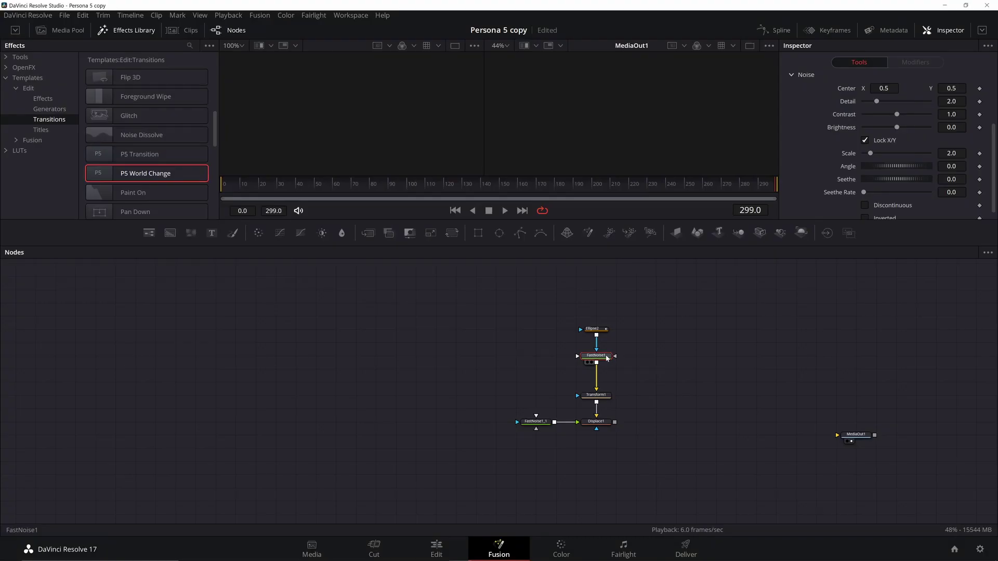
Step: Set the FastNoise1 node's Contrast to 2, Brightness to 1 and Scale to 5
{"action": "double_click", "coordinate": [939, 148]}
{"action": "type", "text": "2"}
{"action": "key", "text": "Tab"}
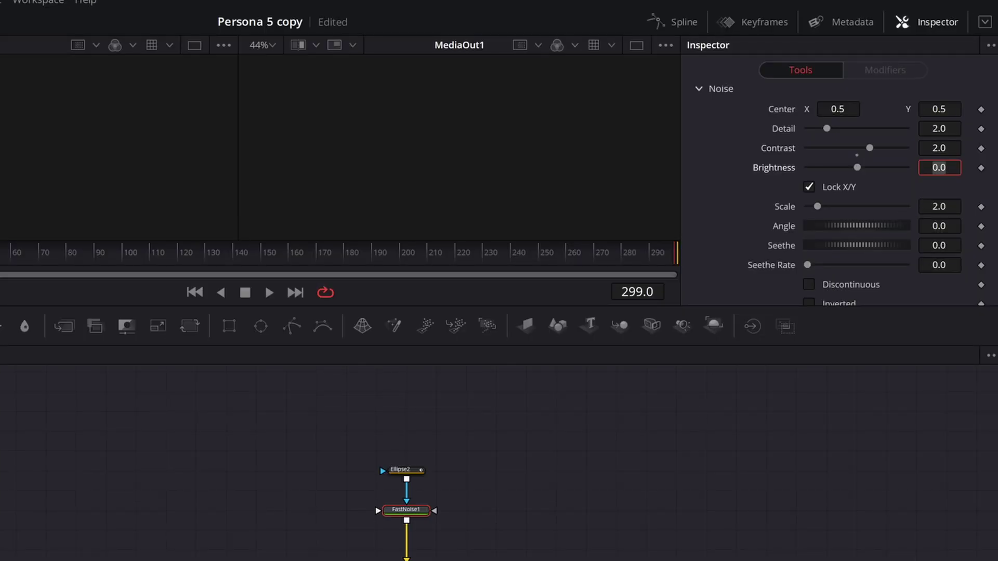
{"action": "type", "text": "1"}
{"action": "key", "text": "Tab"}
{"action": "type", "text": "5"}
{"action": "key", "text": "Tab"}
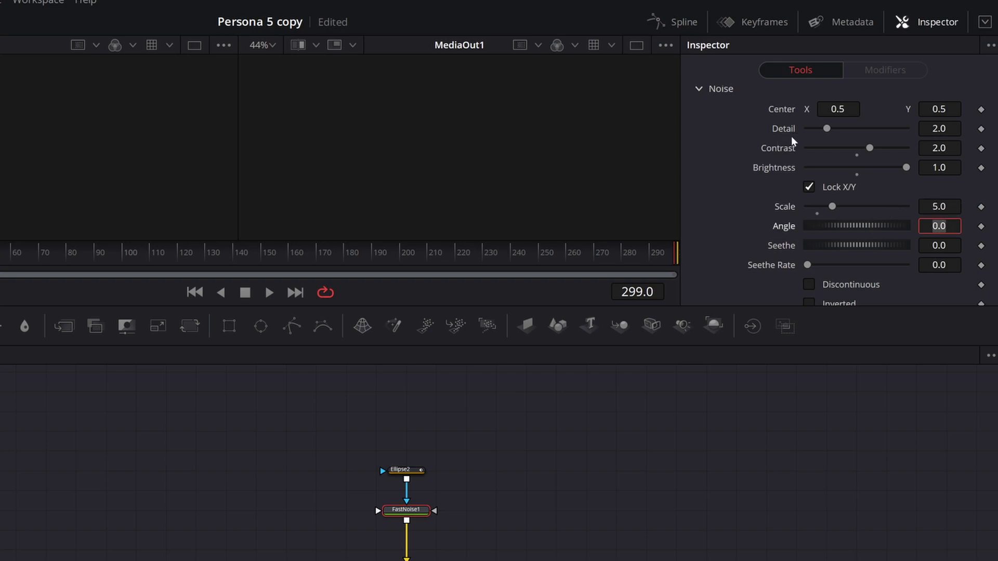
{"action": "scroll", "coordinate": [794, 165], "scroll_direction": "up", "scroll_amount": 2}
{"action": "scroll", "coordinate": [793, 165], "scroll_direction": "up", "scroll_amount": 2}
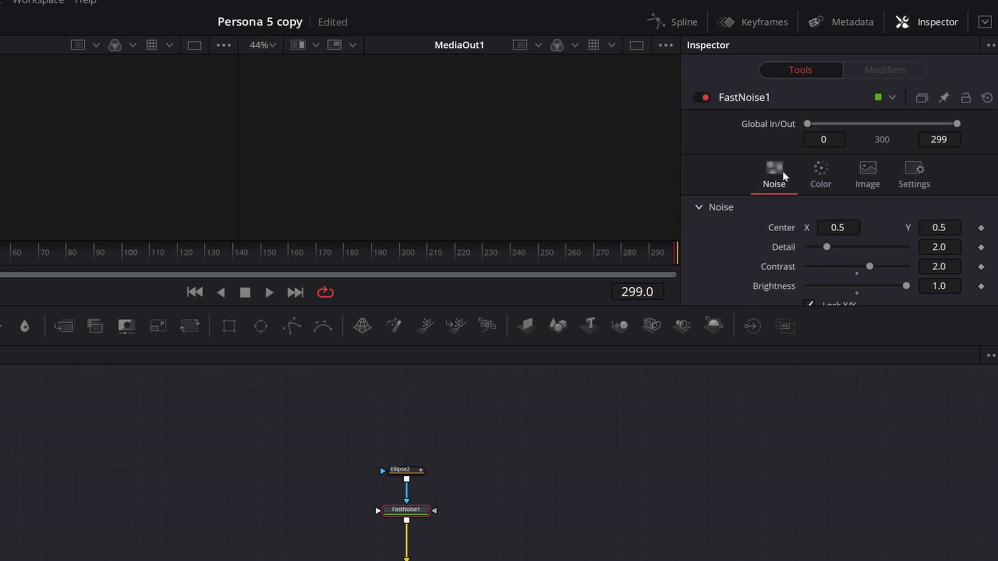
Step: Set the FastNoise1 node's color type to Gradient
{"action": "left_click", "coordinate": [816, 173]}
{"action": "left_click", "coordinate": [871, 214]}
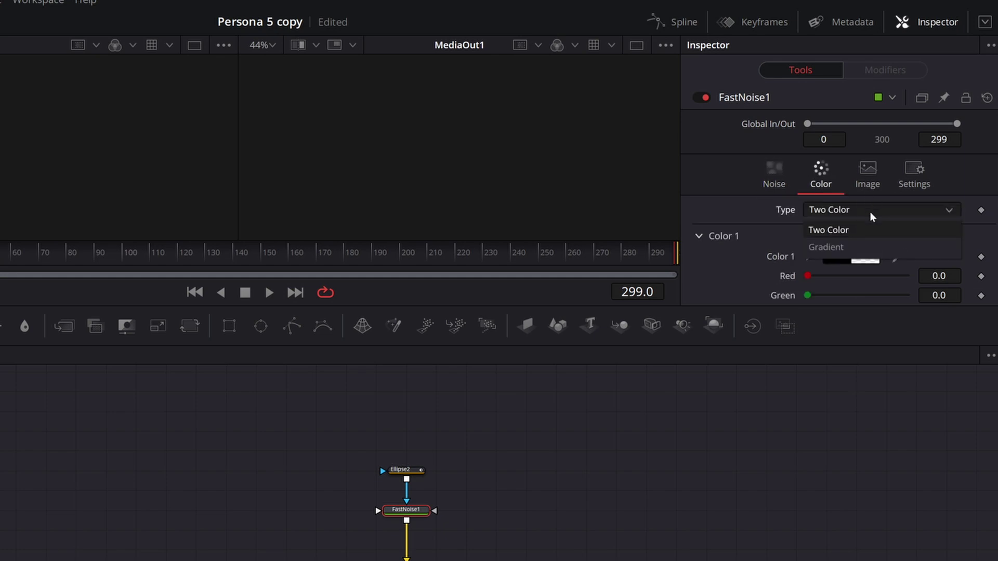
{"action": "left_click", "coordinate": [842, 248]}
{"action": "scroll", "coordinate": [856, 230], "scroll_direction": "down", "scroll_amount": 2}
{"action": "scroll", "coordinate": [856, 230], "scroll_direction": "up", "scroll_amount": 2}
{"action": "scroll", "coordinate": [856, 229], "scroll_direction": "down", "scroll_amount": 2}
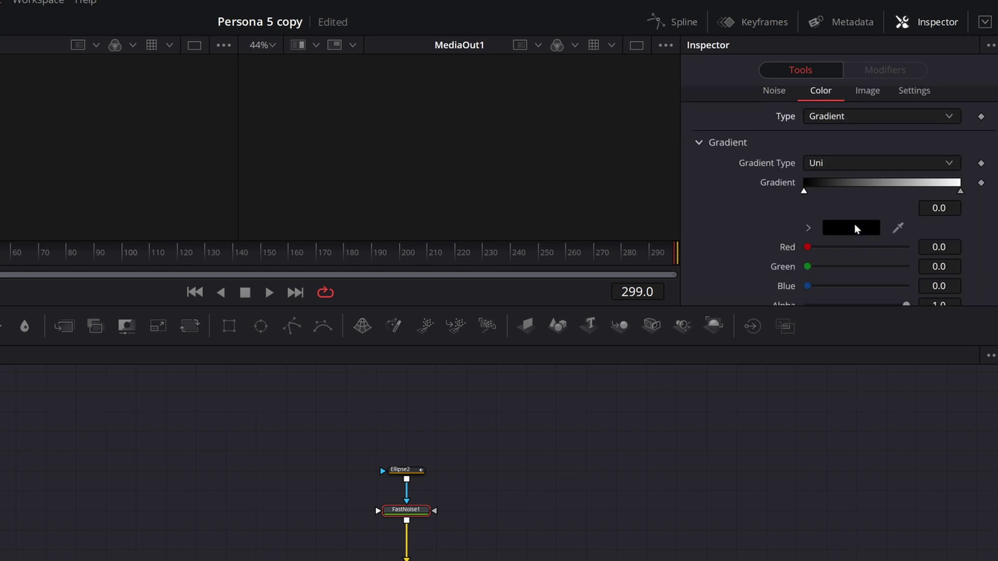
Step: Change the white end stop of the FastNoise1 gradient to red, #ff0e12
{"action": "left_click", "coordinate": [961, 190]}
{"action": "left_click", "coordinate": [858, 230]}
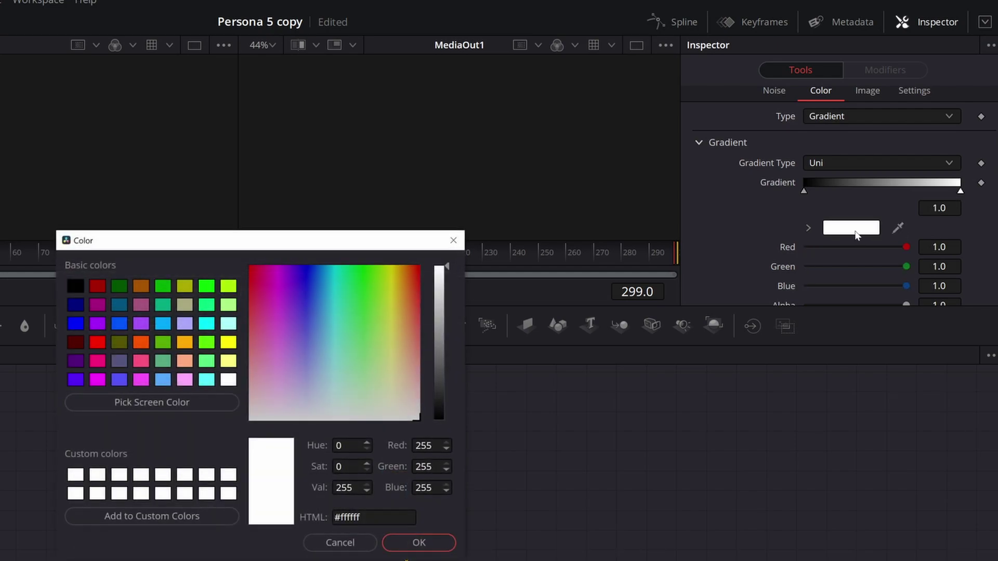
{"action": "left_click_drag", "start_coordinate": [280, 278], "coordinate": [250, 280]}
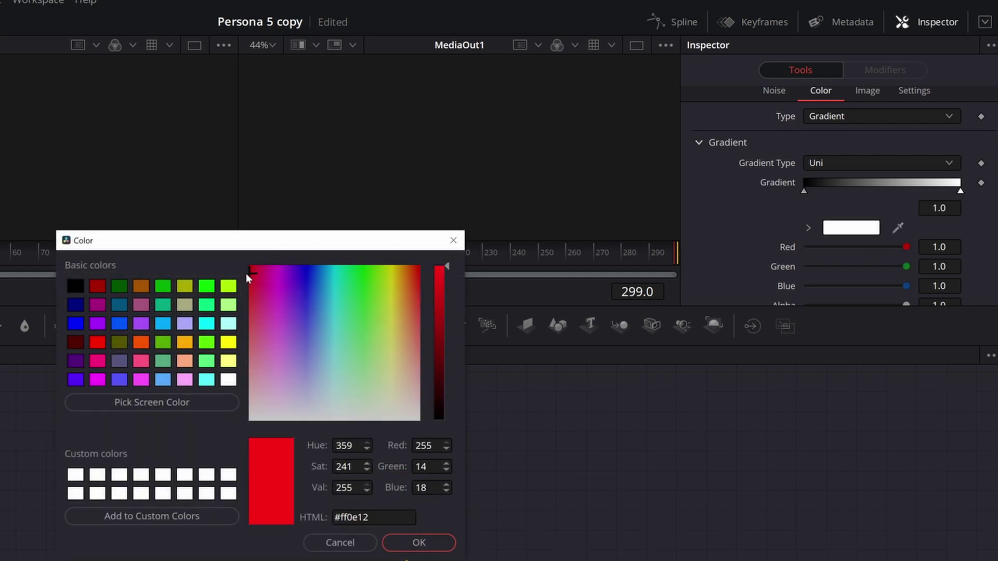
{"action": "left_click", "coordinate": [419, 543]}
Step: View Transform1 and set both its X Size and Y Size to 1.5
{"action": "left_click_drag", "start_coordinate": [411, 515], "coordinate": [479, 185]}
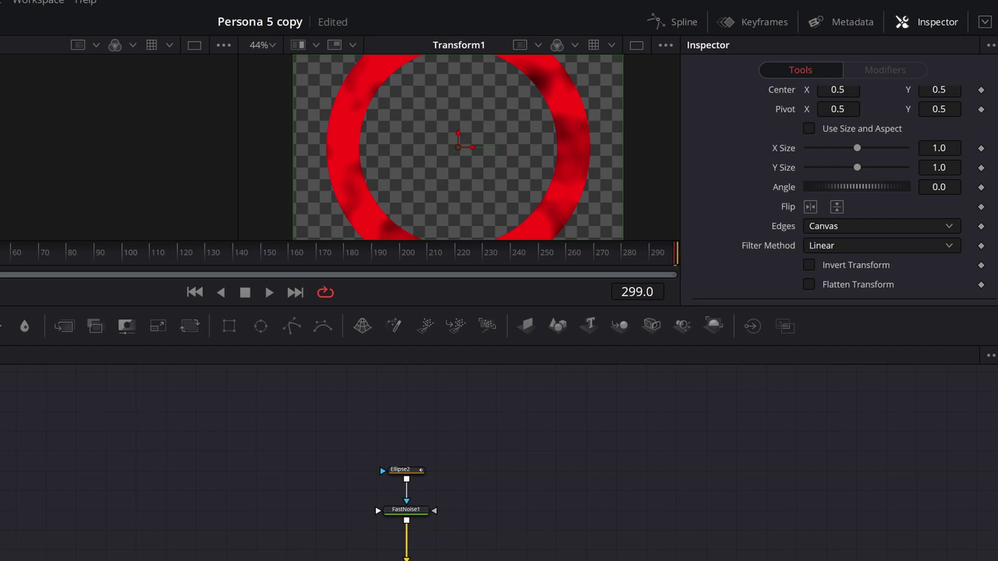
{"action": "double_click", "coordinate": [939, 148]}
{"action": "type", "text": "1.5"}
{"action": "key", "text": "Tab"}
{"action": "type", "text": "1.5"}
{"action": "key", "text": "Tab"}
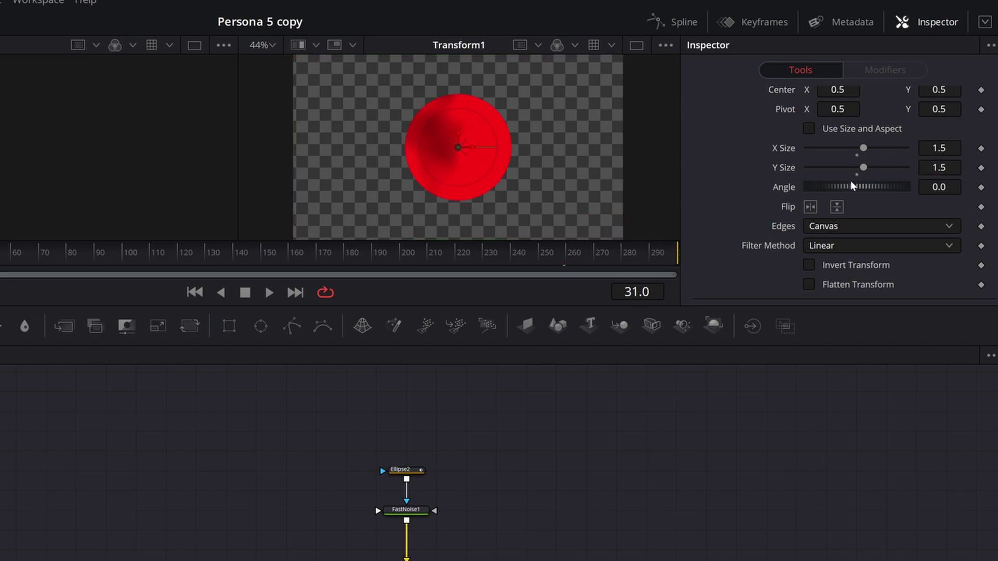
Step: Set Transform1's Center Y to 0.25
{"action": "scroll", "coordinate": [907, 144], "scroll_direction": "up", "scroll_amount": 2}
{"action": "left_click", "coordinate": [940, 152]}
{"action": "type", "text": ".25"}
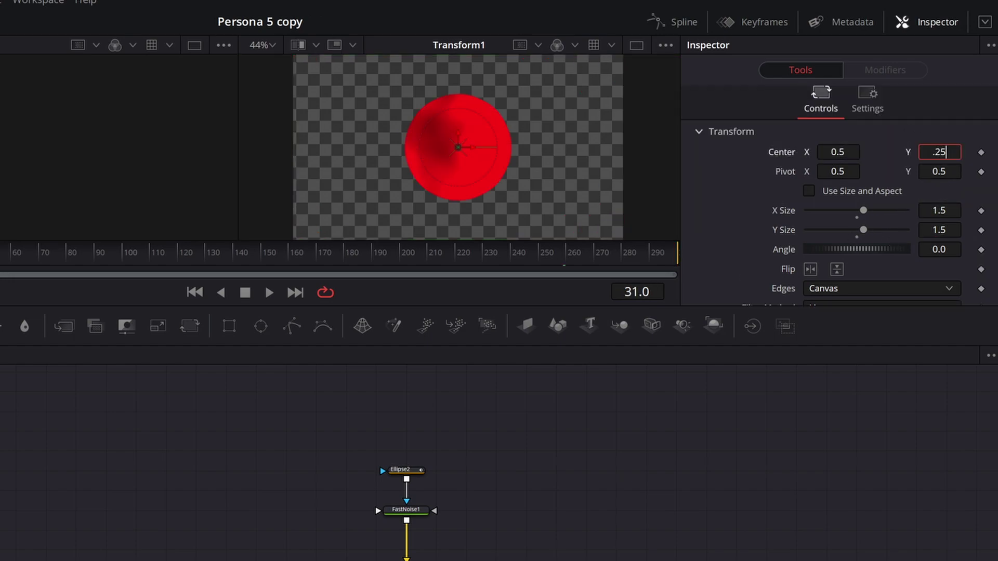
{"action": "key", "text": "Tab"}
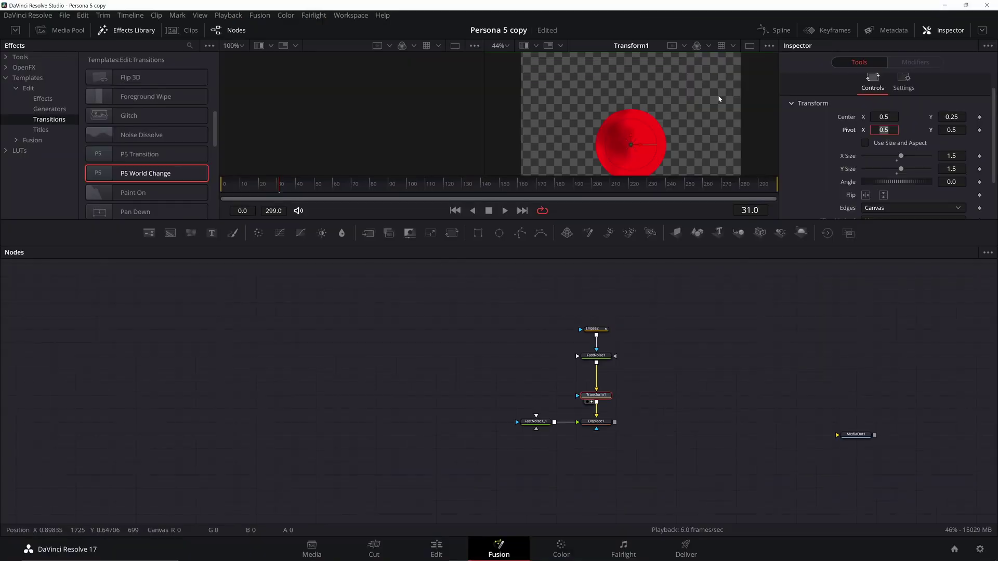
Step: Set the Seethe Rate of the FastNoise1_1 node to 0.1
{"action": "left_click", "coordinate": [536, 422]}
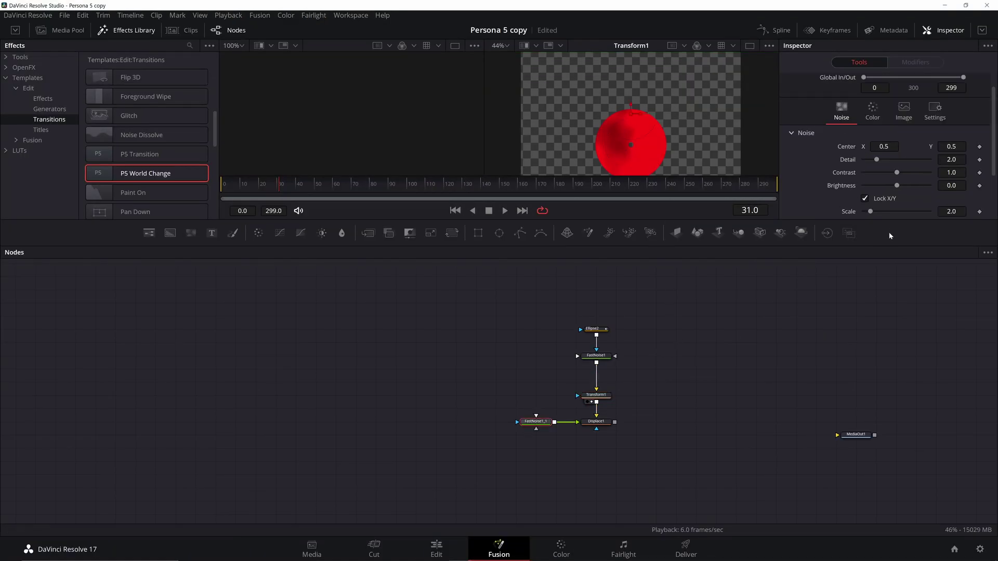
{"action": "scroll", "coordinate": [833, 234], "scroll_direction": "down", "scroll_amount": 4}
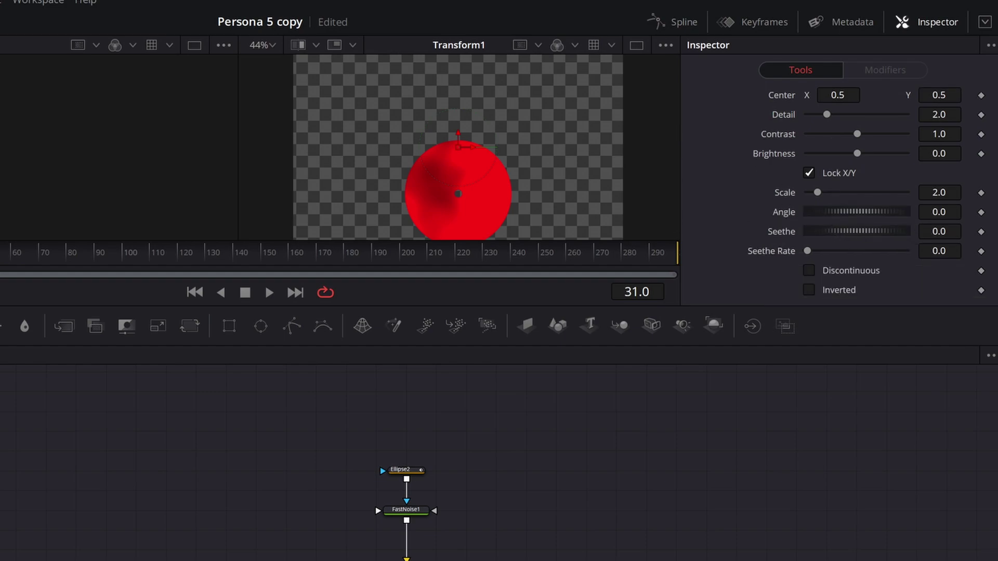
{"action": "double_click", "coordinate": [939, 251]}
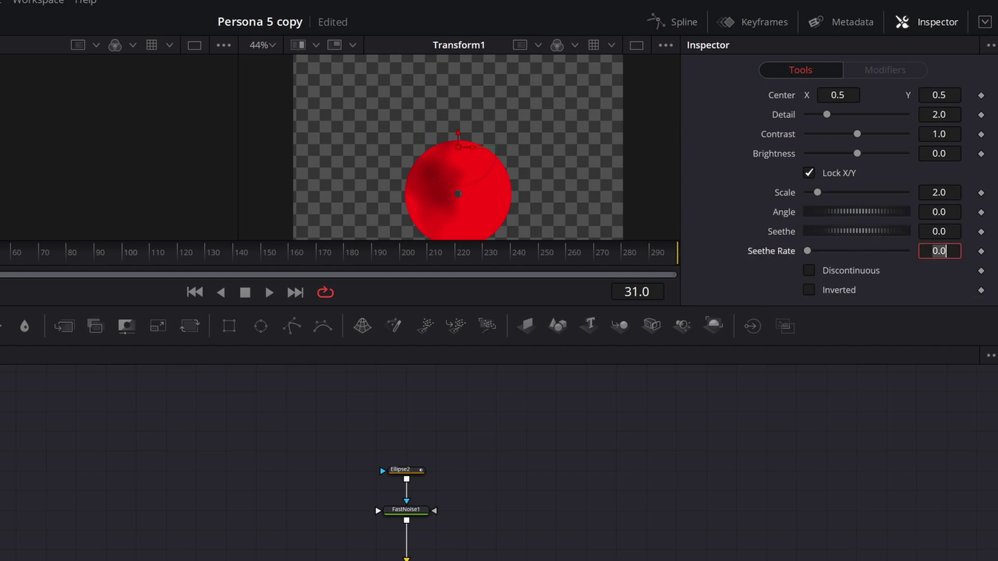
{"action": "type", "text": "0.1"}
{"action": "key", "text": "Return"}
Step: Set the Displace1 node's Offset to -0.2
{"action": "left_click", "coordinate": [596, 421]}
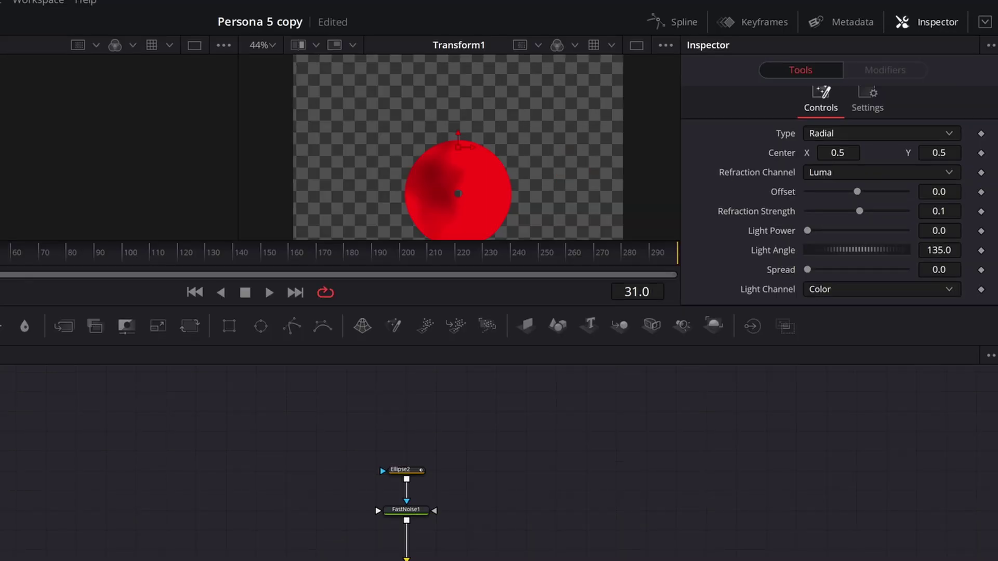
{"action": "double_click", "coordinate": [939, 192]}
{"action": "type", "text": "-0.2"}
{"action": "key", "text": "Tab"}
Step: Drive Displace1's Refraction Strength with the expression .5+(time/600)
{"action": "right_click", "coordinate": [767, 212]}
{"action": "left_click", "coordinate": [811, 231]}
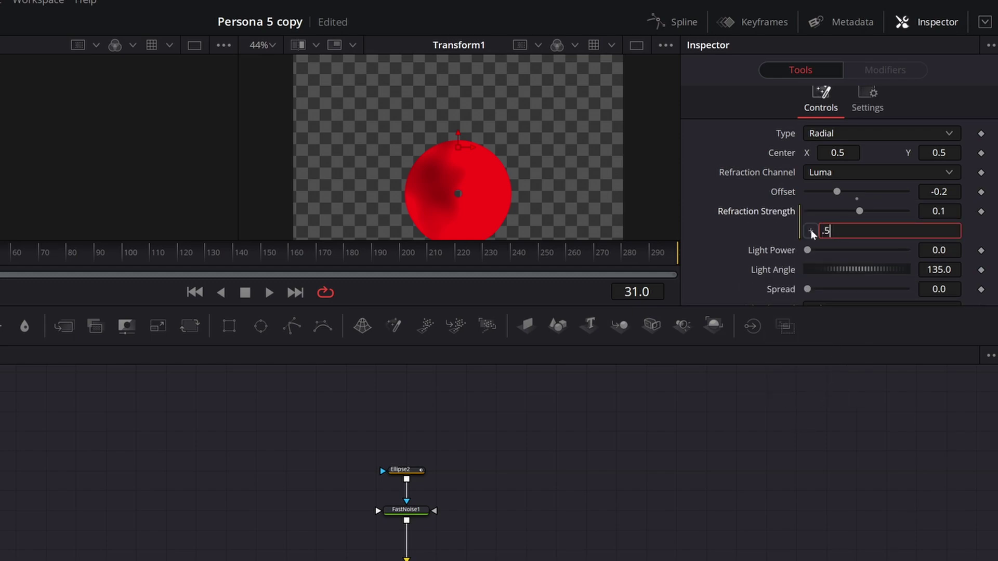
{"action": "type", "text": ".5+(time/600)"}
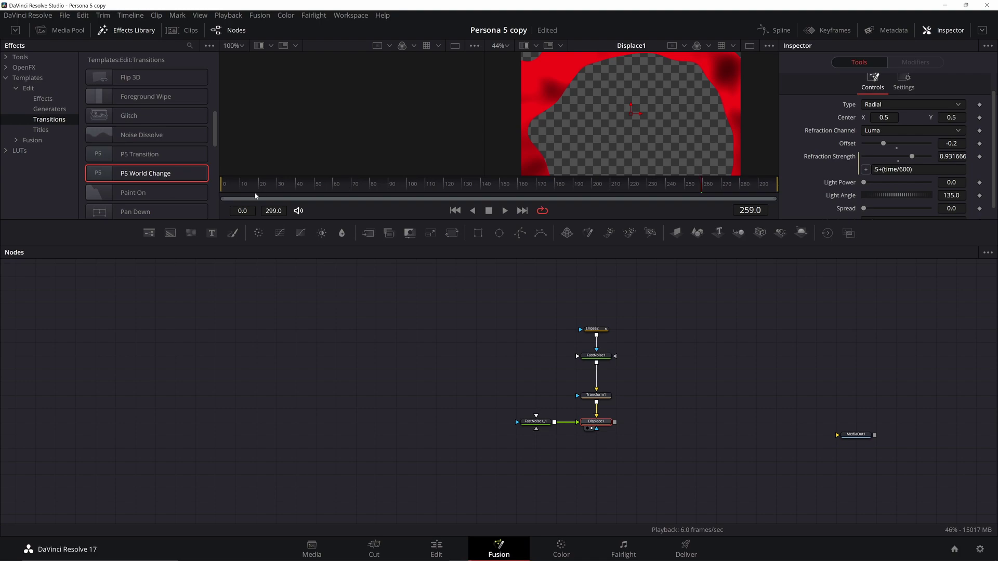
Step: Check the displaced ring's shape at early and late frames of the composition
{"action": "left_click", "coordinate": [267, 183]}
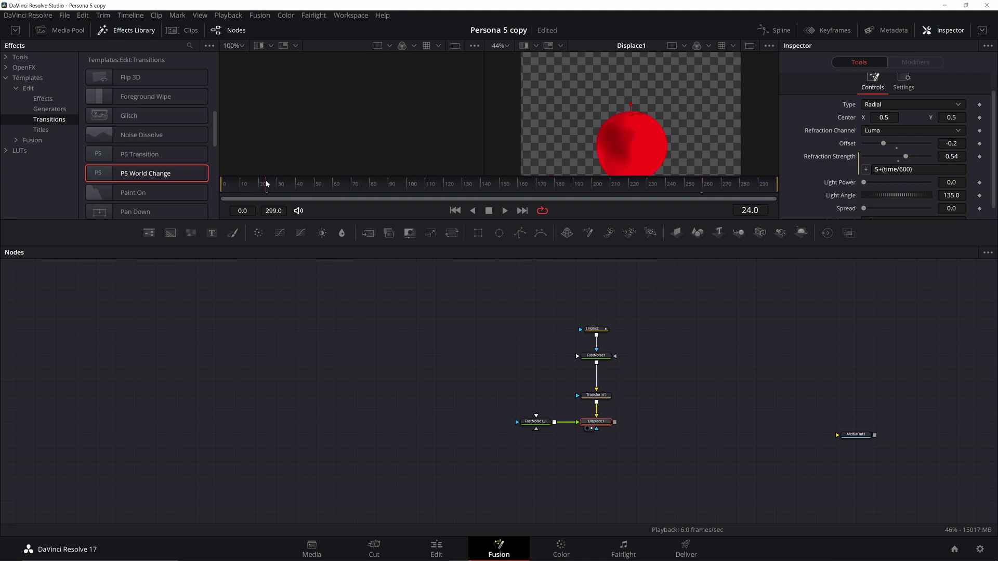
{"action": "left_click", "coordinate": [735, 182]}
{"action": "left_click", "coordinate": [248, 183]}
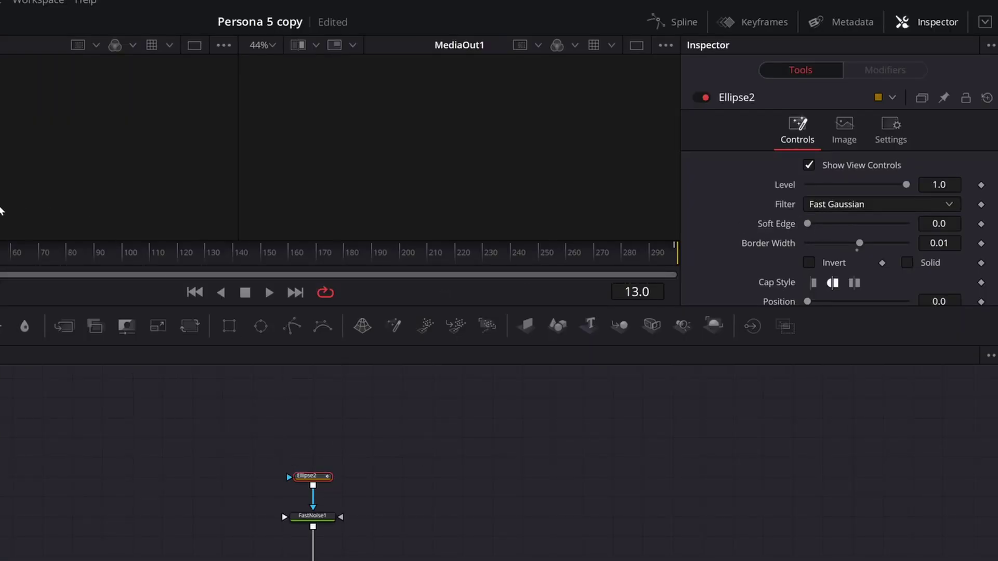
{"action": "key", "text": "Right"}
{"action": "key", "text": "Right"}
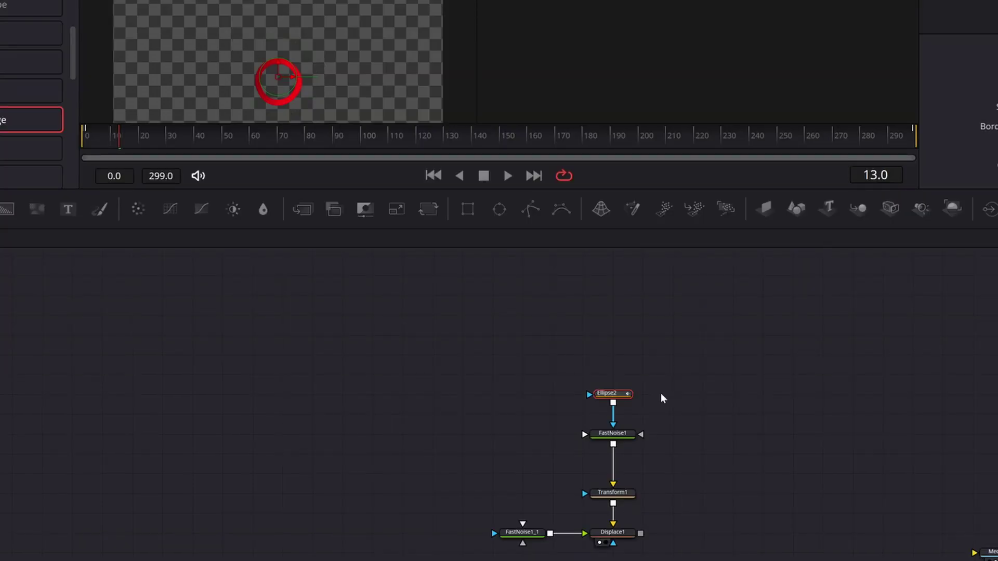
Step: Rename the ring's nodes Ellipse_R1_C, Texture_R1_C, Transform_R1_C, Displace_R1_C and FN_R1_C
{"action": "key", "text": "F2"}
{"action": "left_click", "coordinate": [429, 287]}
{"action": "key", "text": "BackSpace"}
{"action": "type", "text": "_R1_C"}
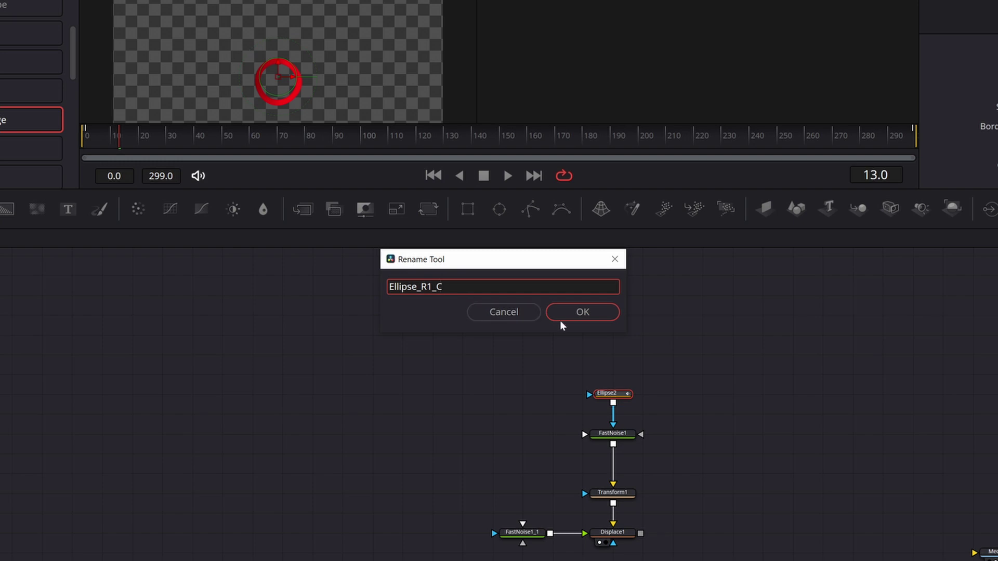
{"action": "left_click", "coordinate": [580, 316]}
{"action": "left_click", "coordinate": [612, 433]}
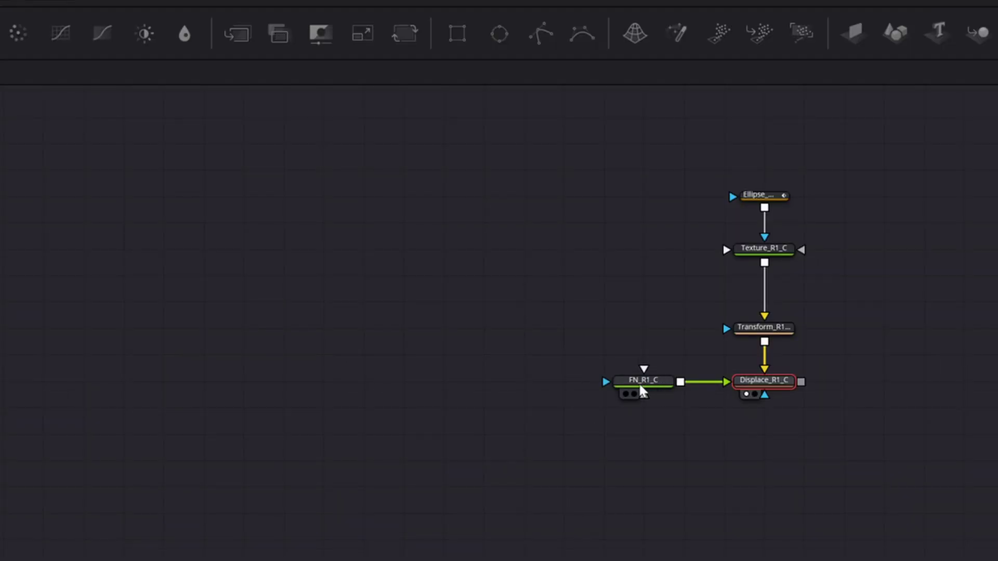
{"action": "left_click", "coordinate": [856, 363]}
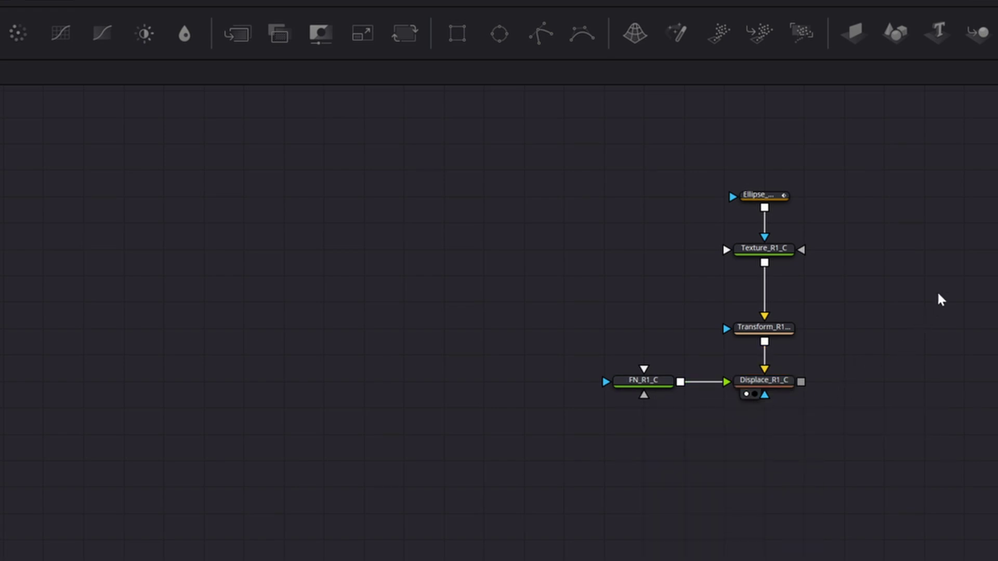
Step: Copy all five ring nodes and paste them as an instanced group beside the original
{"action": "left_click_drag", "start_coordinate": [819, 192], "coordinate": [568, 421]}
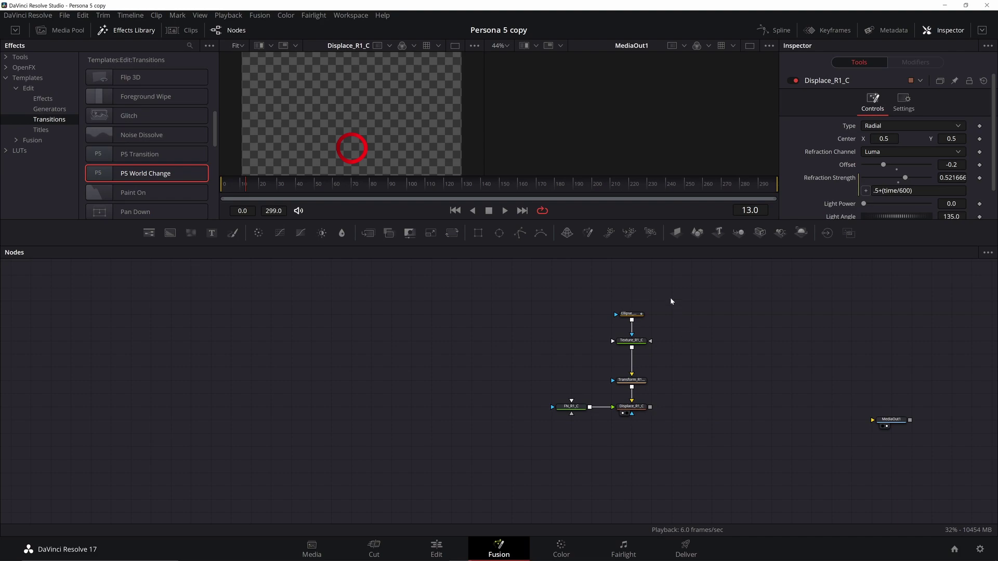
{"action": "left_click_drag", "start_coordinate": [671, 302], "coordinate": [532, 431]}
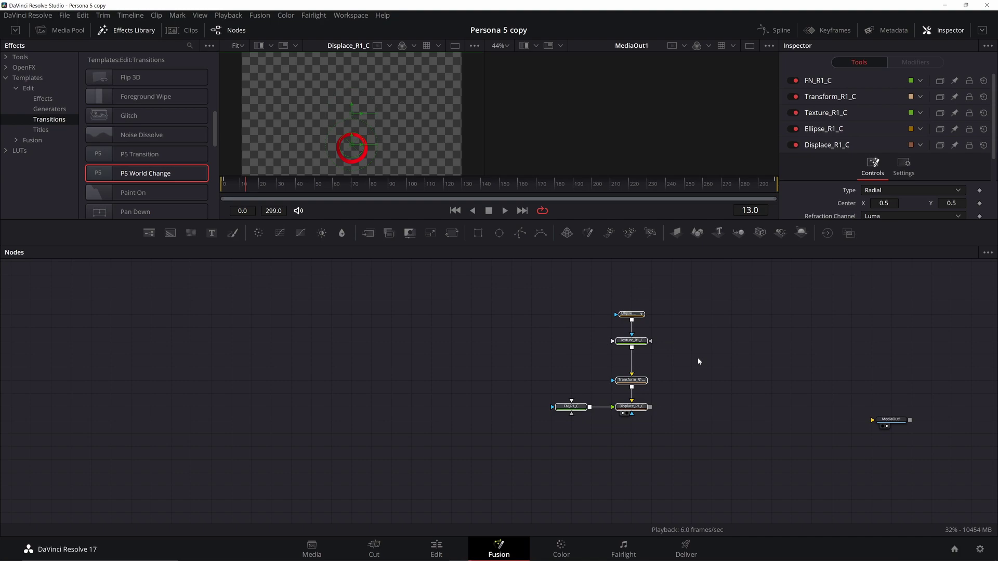
{"action": "left_click", "coordinate": [781, 344]}
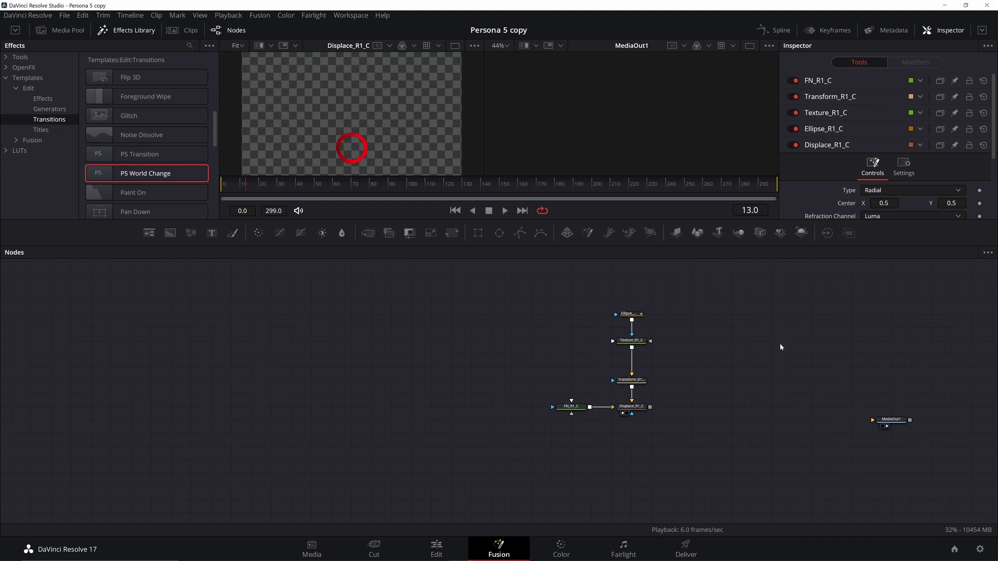
{"action": "key", "text": "ctrl+shift+v"}
{"action": "left_click_drag", "start_coordinate": [768, 343], "coordinate": [768, 316]}
Step: Paste two more instanced copies of the ring group in the same row, with MediaOut1 moved below them
{"action": "left_click_drag", "start_coordinate": [903, 356], "coordinate": [612, 362]}
{"action": "left_click_drag", "start_coordinate": [592, 426], "coordinate": [593, 479]}
{"action": "key", "text": "ctrl+shift+v"}
{"action": "left_click_drag", "start_coordinate": [617, 374], "coordinate": [620, 323]}
{"action": "left_click", "coordinate": [738, 357]}
{"action": "key", "text": "ctrl+shift+v"}
{"action": "left_click_drag", "start_coordinate": [794, 359], "coordinate": [775, 317]}
{"action": "left_click", "coordinate": [677, 282]}
{"action": "left_click_drag", "start_coordinate": [568, 289], "coordinate": [684, 331]}
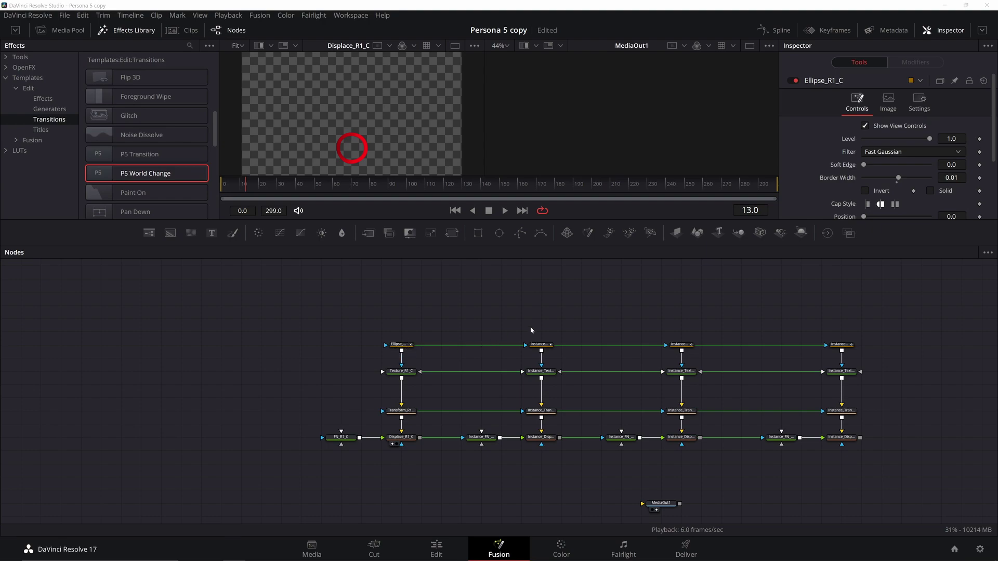
Step: Deinstance the Border Width of Instance_Ellipse_R1_C and set it to 0.03
{"action": "left_click", "coordinate": [540, 346]}
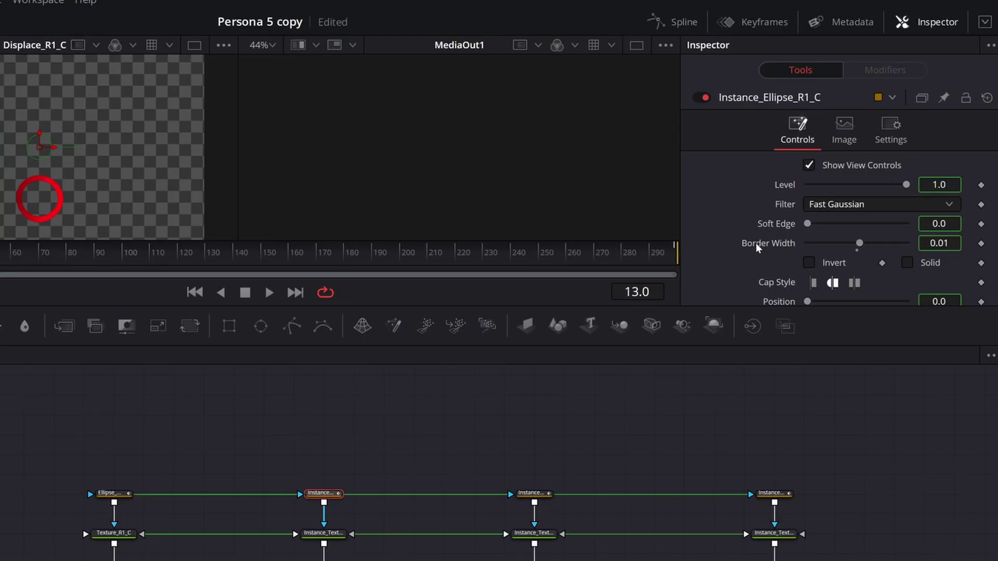
{"action": "right_click", "coordinate": [758, 248]}
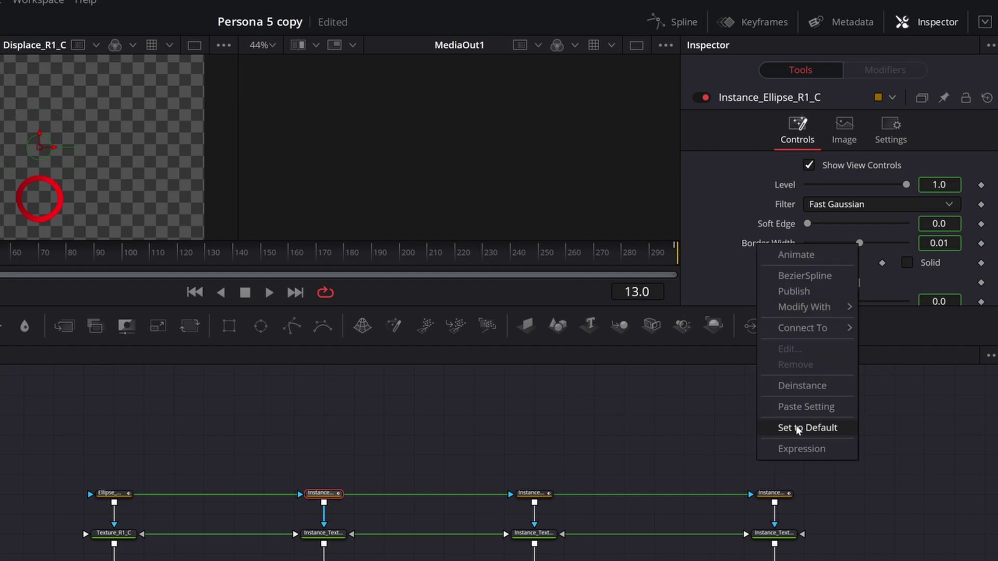
{"action": "left_click", "coordinate": [798, 386]}
{"action": "double_click", "coordinate": [940, 243]}
{"action": "left_click", "coordinate": [949, 243]}
{"action": "key", "text": "BackSpace"}
{"action": "type", "text": "3"}
{"action": "key", "text": "Tab"}
Step: Deinstance the Width and Height of Instance_Ellipse_R1_C
{"action": "scroll", "coordinate": [898, 261], "scroll_direction": "down", "scroll_amount": 4}
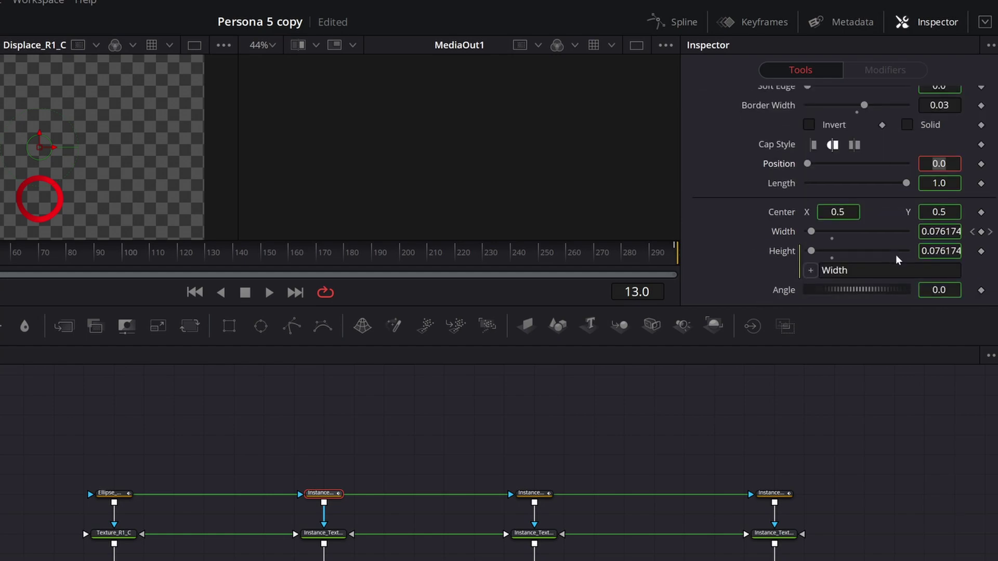
{"action": "right_click", "coordinate": [784, 235]}
{"action": "left_click", "coordinate": [831, 406]}
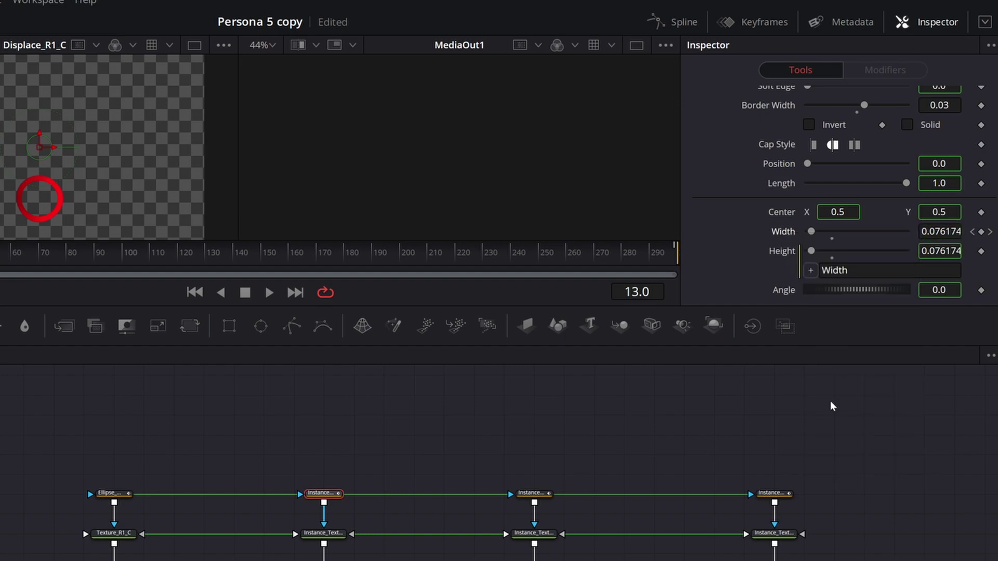
{"action": "right_click", "coordinate": [786, 251]}
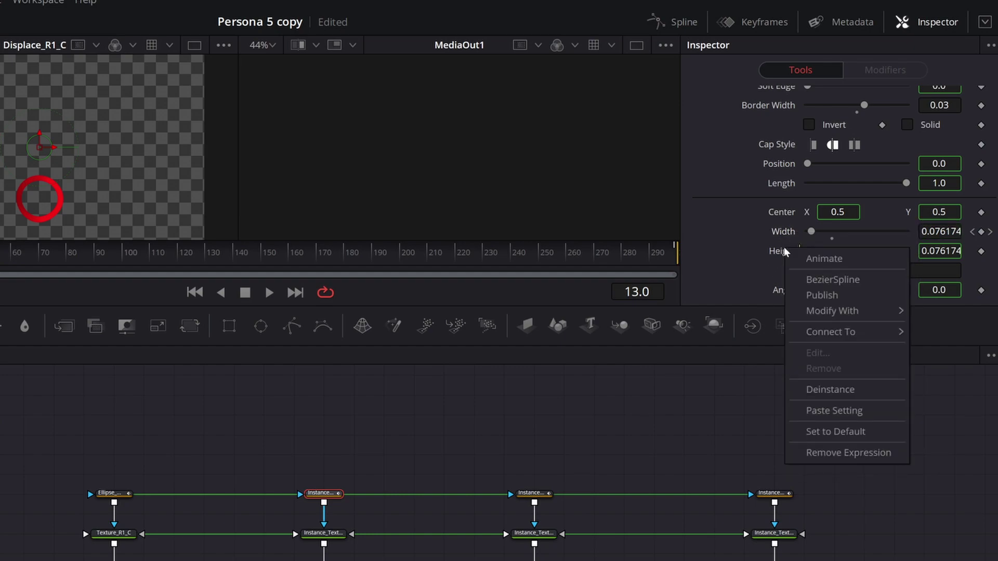
{"action": "left_click", "coordinate": [815, 398]}
Step: Drive the Width of Instance_Ellipse_R1_C with the expression Ellipse_R1_C.Width-.04
{"action": "right_click", "coordinate": [789, 235]}
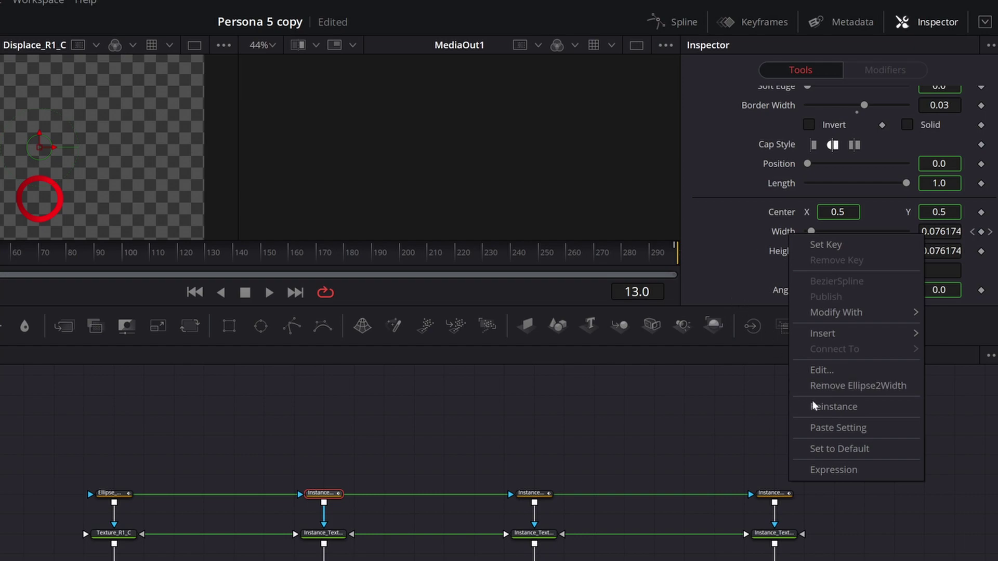
{"action": "left_click", "coordinate": [842, 470]}
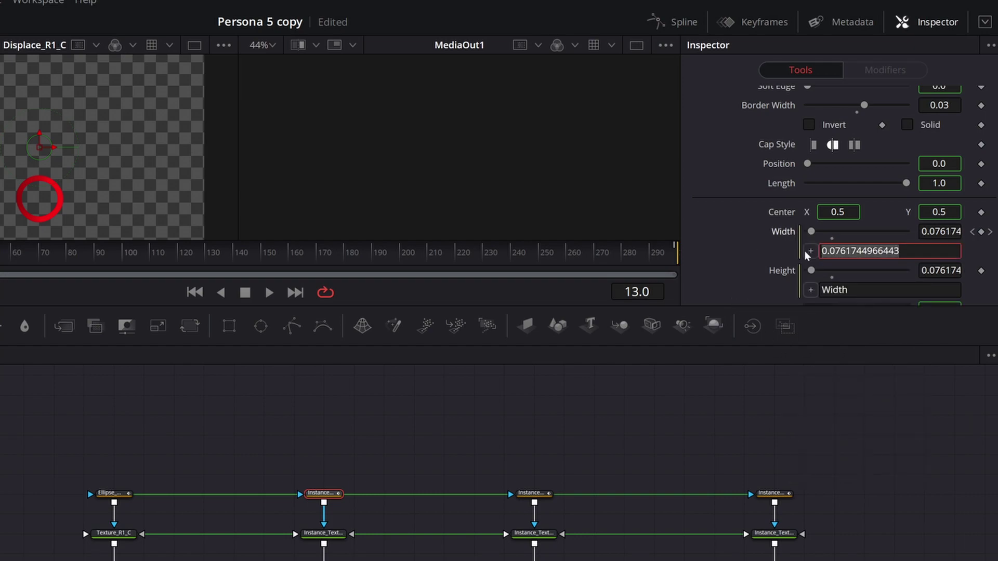
{"action": "type", "text": "Elli"}
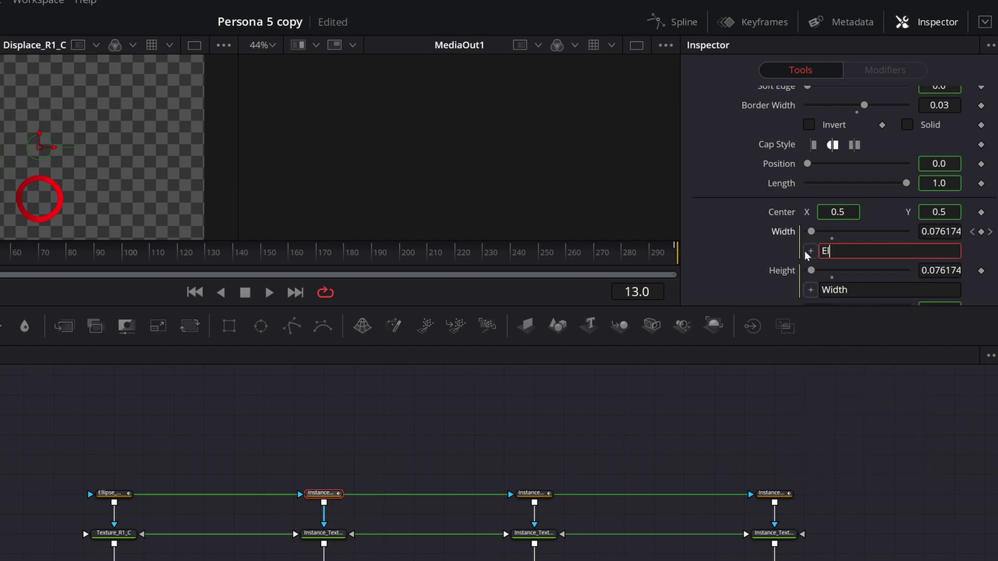
{"action": "type", "text": "pse_R1_C.Width-.04"}
Step: Deinstance the Width and Height of the third group's instanced ellipse
{"action": "left_click", "coordinate": [540, 494]}
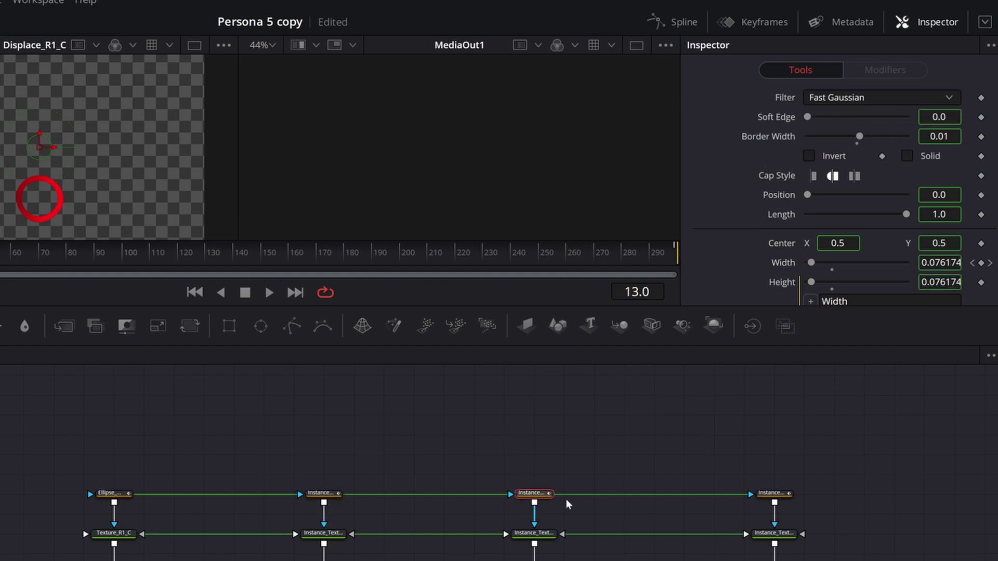
{"action": "scroll", "coordinate": [882, 260], "scroll_direction": "up", "scroll_amount": 2}
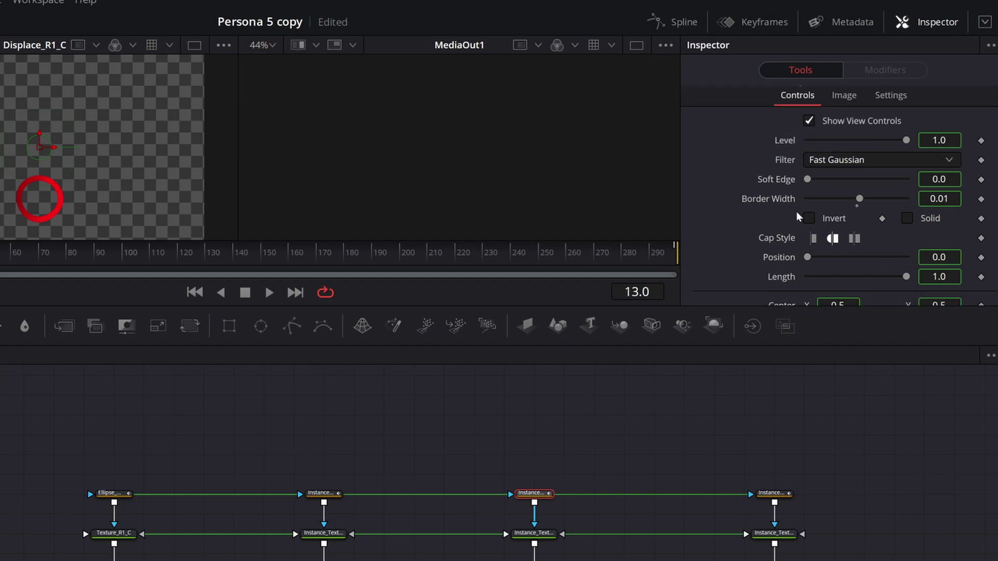
{"action": "scroll", "coordinate": [751, 197], "scroll_direction": "down", "scroll_amount": 3}
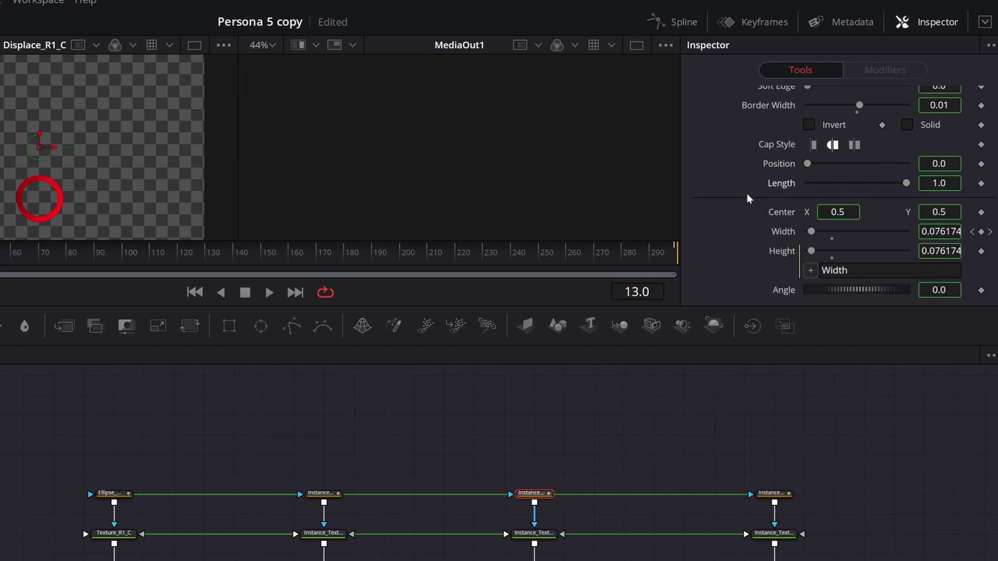
{"action": "right_click", "coordinate": [781, 232]}
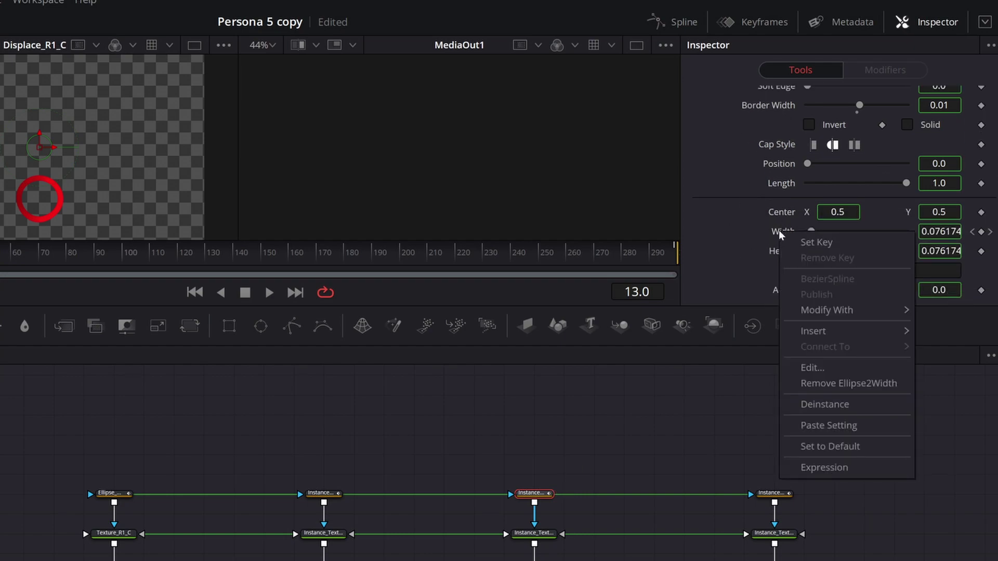
{"action": "left_click", "coordinate": [832, 412]}
{"action": "right_click", "coordinate": [788, 255]}
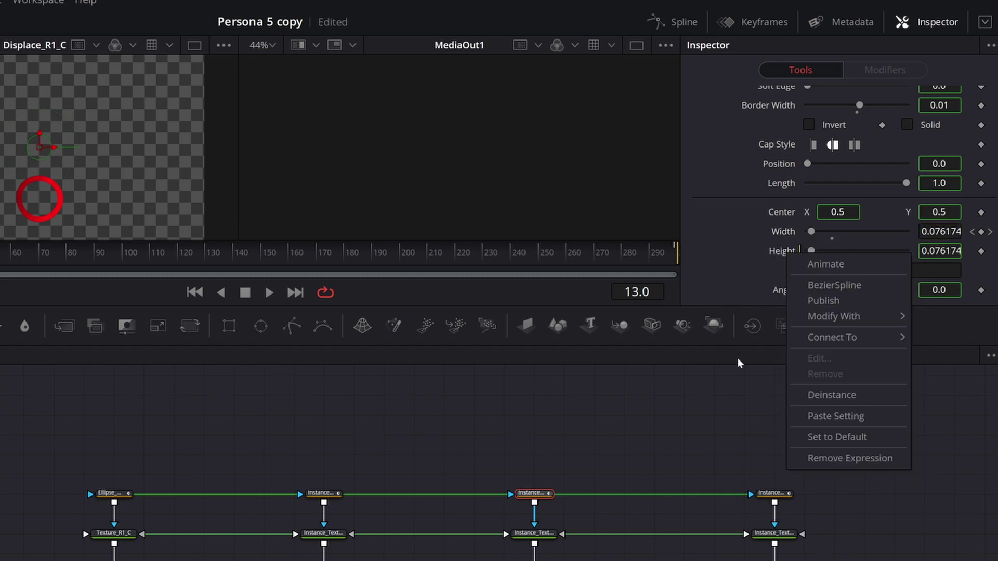
{"action": "left_click", "coordinate": [827, 396]}
Step: Drive the third ellipse's Width with the expression Ellipse_R1_C.Width-.06
{"action": "right_click", "coordinate": [789, 232]}
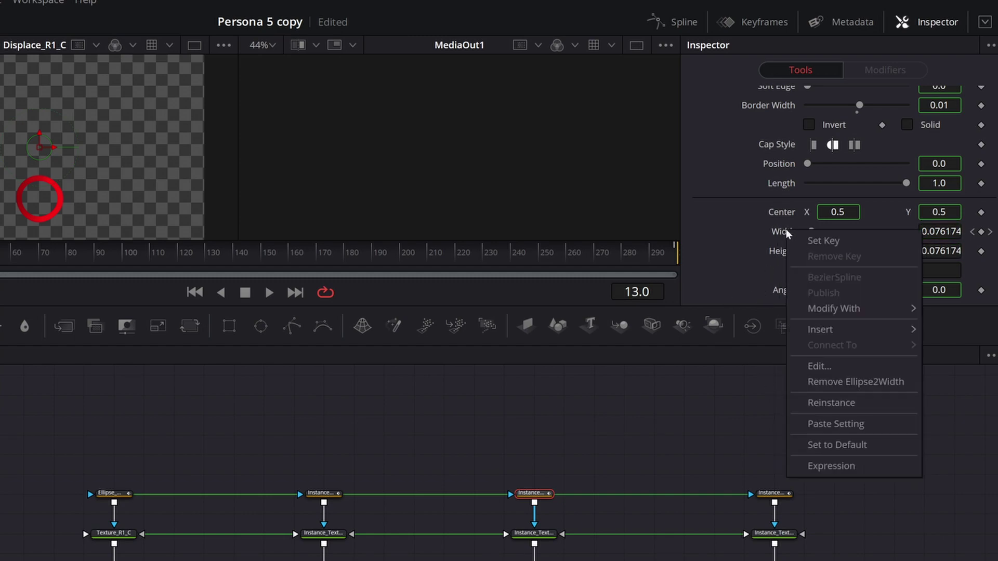
{"action": "left_click", "coordinate": [832, 466]}
{"action": "type", "text": "Elipse_R1_C"}
{"action": "type", "text": ".Width-.06"}
{"action": "key", "text": "Tab"}
Step: Deinstance the Border Width of the fourth group's instanced ellipse and turn on Solid
{"action": "left_click", "coordinate": [778, 496]}
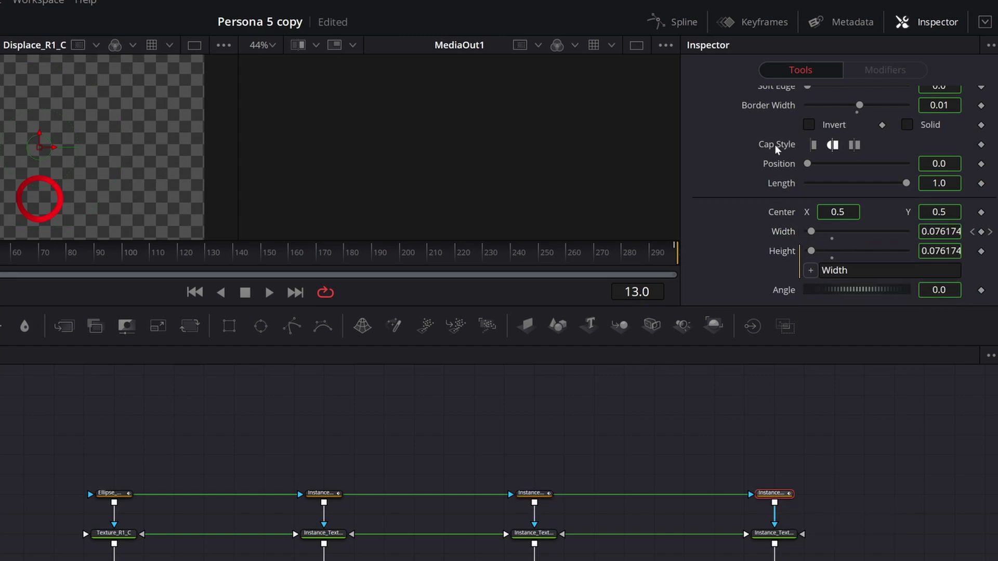
{"action": "scroll", "coordinate": [735, 192], "scroll_direction": "up", "scroll_amount": 4}
{"action": "scroll", "coordinate": [780, 243], "scroll_direction": "down", "scroll_amount": 1}
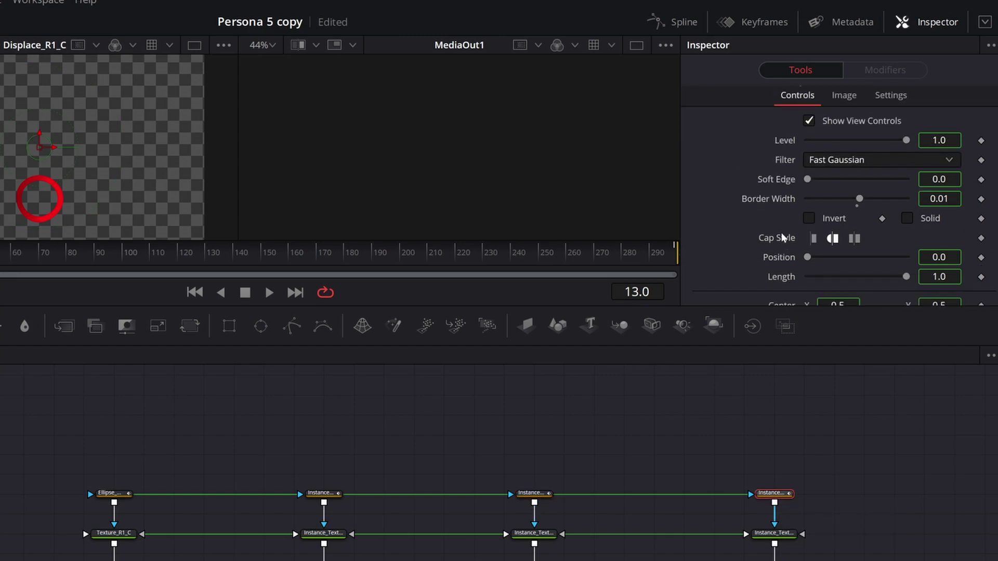
{"action": "right_click", "coordinate": [776, 204]}
{"action": "left_click", "coordinate": [820, 342]}
{"action": "left_click", "coordinate": [907, 219]}
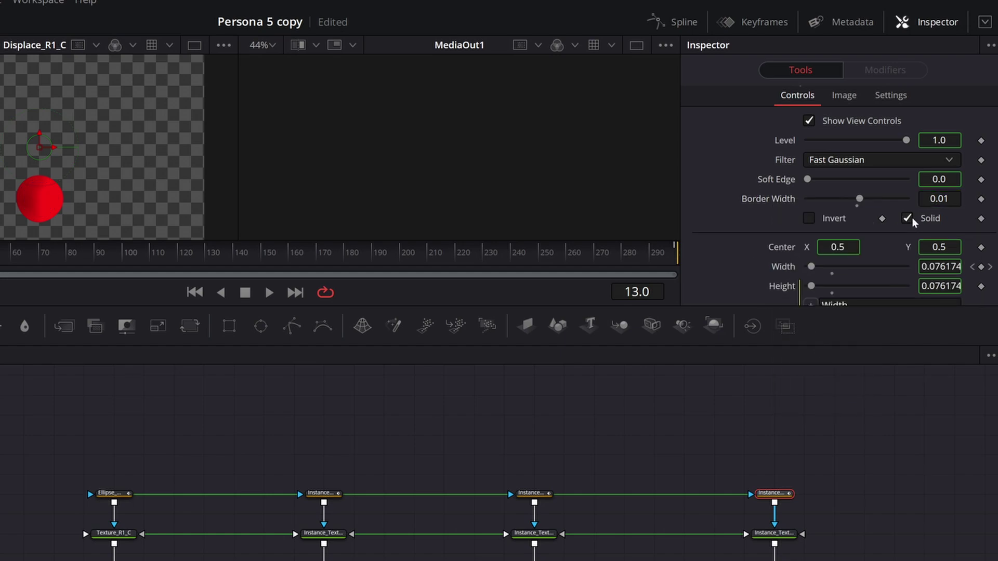
{"action": "scroll", "coordinate": [747, 224], "scroll_direction": "down", "scroll_amount": 1}
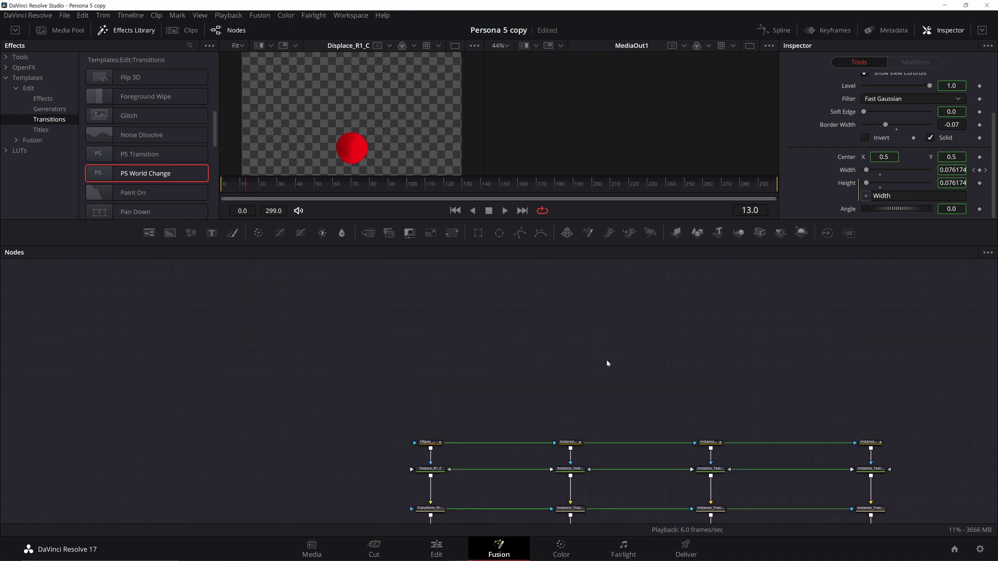
Step: Add three Merge nodes in a row above the ring groups, with Merge1 and Merge3 both feeding Merge2
{"action": "left_click", "coordinate": [368, 233]}
{"action": "left_click", "coordinate": [368, 233]}
{"action": "left_click", "coordinate": [368, 233]}
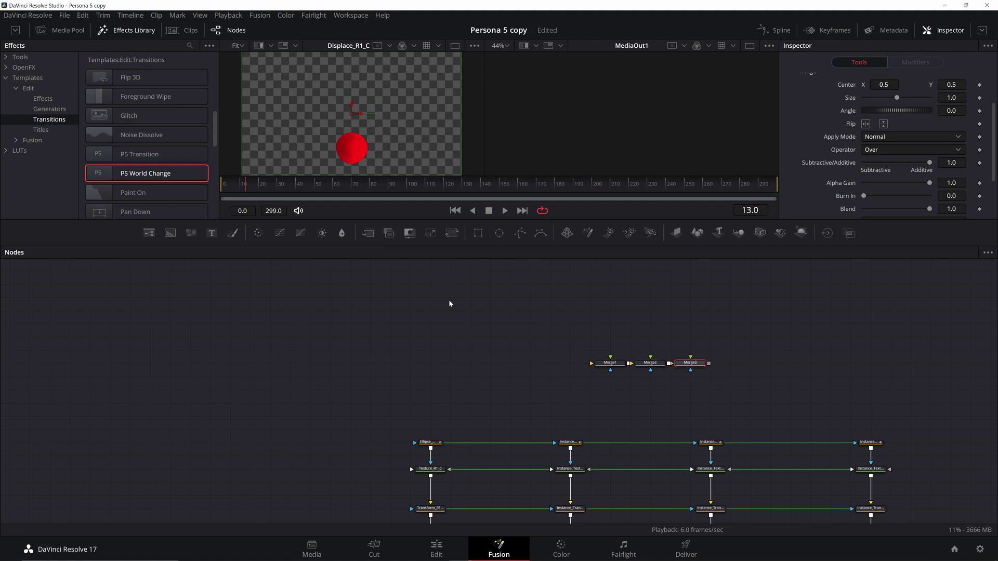
{"action": "mouse_move", "coordinate": [650, 363]}
{"action": "left_mouse_down"}
{"action": "mouse_move", "coordinate": [653, 337]}
{"action": "mouse_move", "coordinate": [655, 351]}
{"action": "left_mouse_up"}
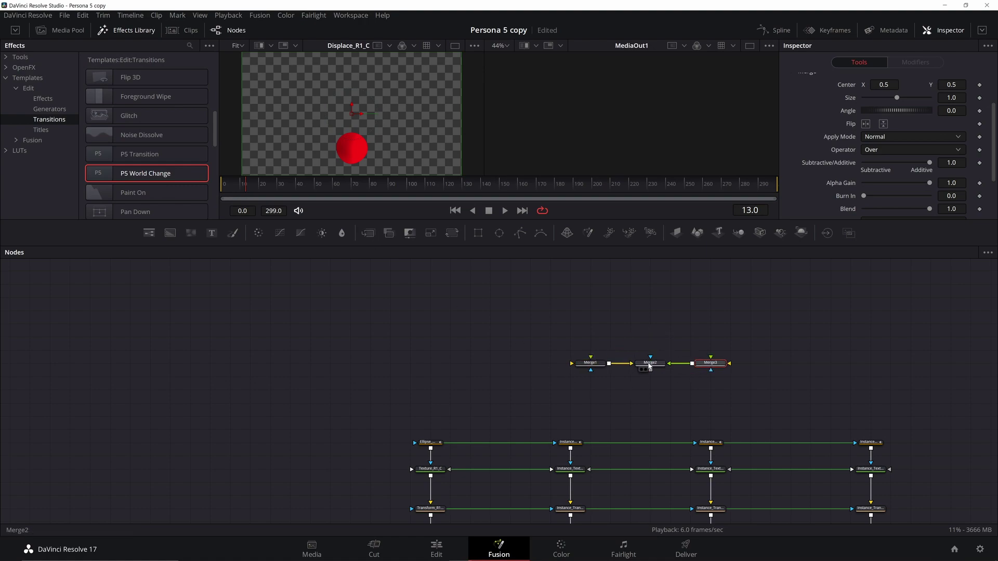
{"action": "left_click", "coordinate": [651, 365]}
Step: Add a Wireless Link node and place it above Merge1
{"action": "left_click", "coordinate": [585, 338]}
{"action": "key", "text": "shift+space"}
{"action": "type", "text": "wire"}
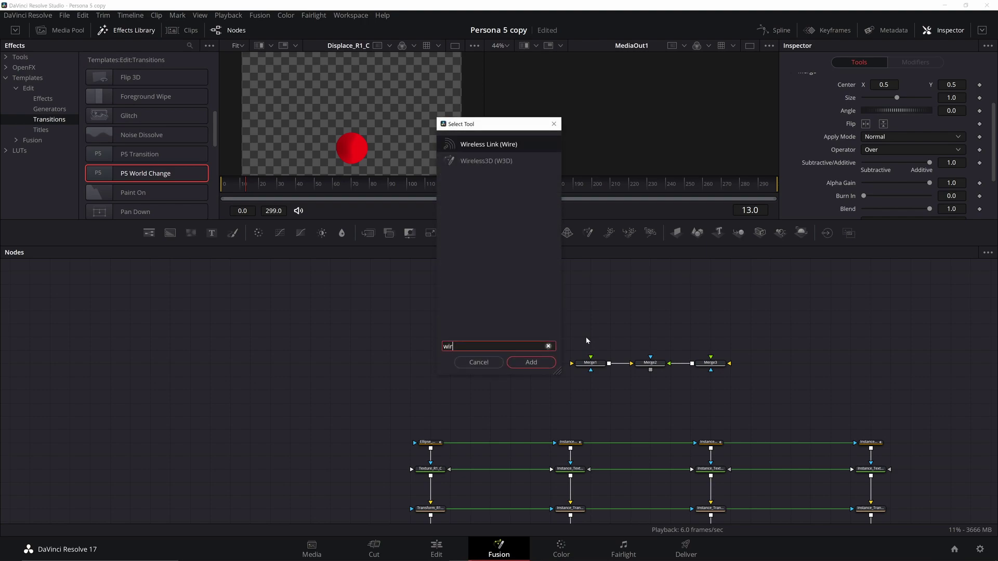
{"action": "left_click", "coordinate": [502, 146]}
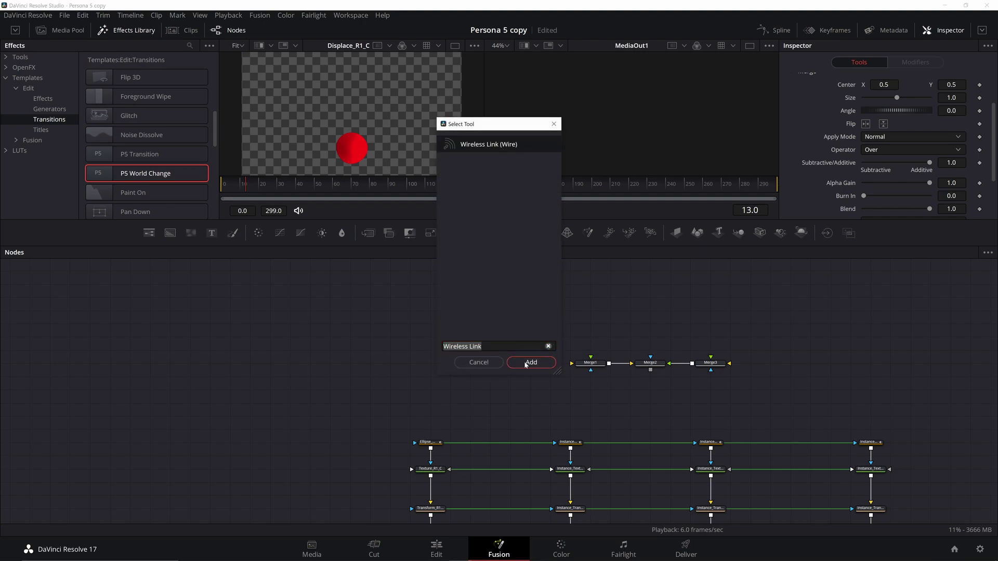
{"action": "left_click", "coordinate": [530, 362]}
{"action": "left_click", "coordinate": [550, 310]}
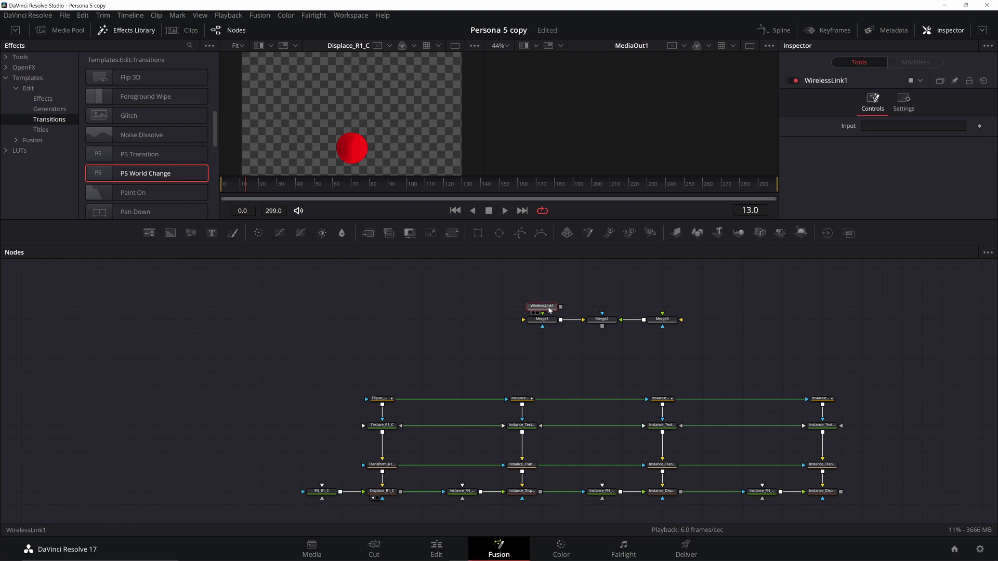
Step: Rename the second group's displace node Displace_B_C and the third group's displace node Displace_R2_C
{"action": "left_click_drag", "start_coordinate": [527, 370], "coordinate": [503, 350]}
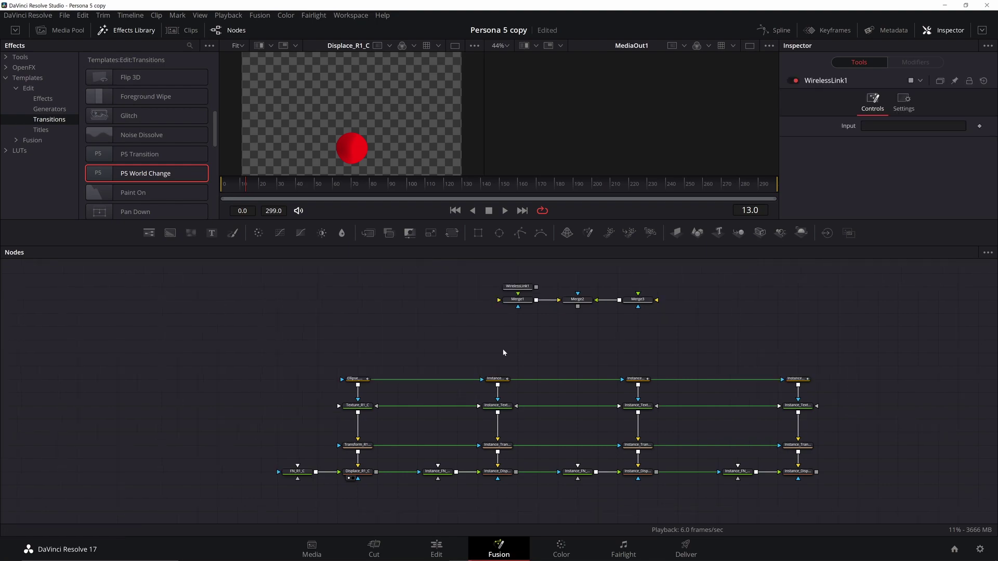
{"action": "left_click", "coordinate": [504, 473]}
{"action": "key", "text": "F2"}
{"action": "mouse_move", "coordinate": [453, 285]}
{"action": "left_mouse_down"}
{"action": "mouse_move", "coordinate": [409, 285]}
{"action": "mouse_move", "coordinate": [452, 284]}
{"action": "left_mouse_up"}
{"action": "key", "text": "BackSpace"}
{"action": "type", "text": "B_C"}
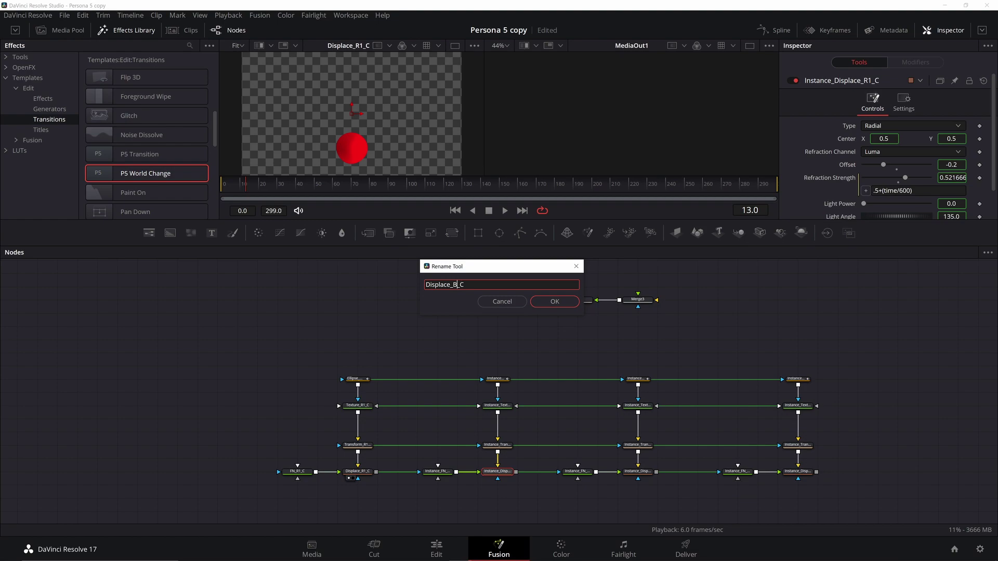
{"action": "left_click", "coordinate": [554, 301]}
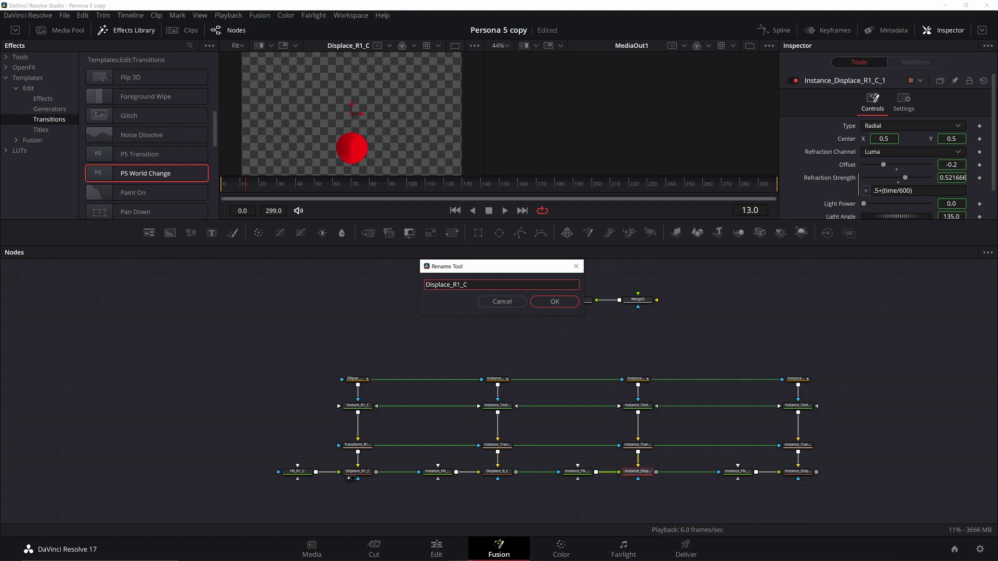
{"action": "type", "text": "2"}
{"action": "left_click", "coordinate": [552, 304]}
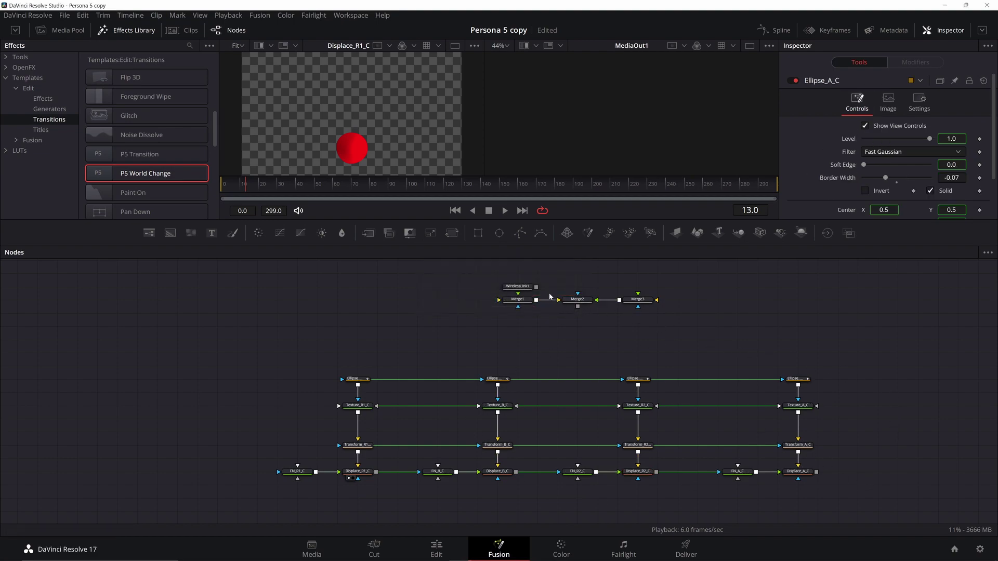
Step: Rename the wireless link above Merge1 as W_B_C
{"action": "left_click", "coordinate": [517, 288]}
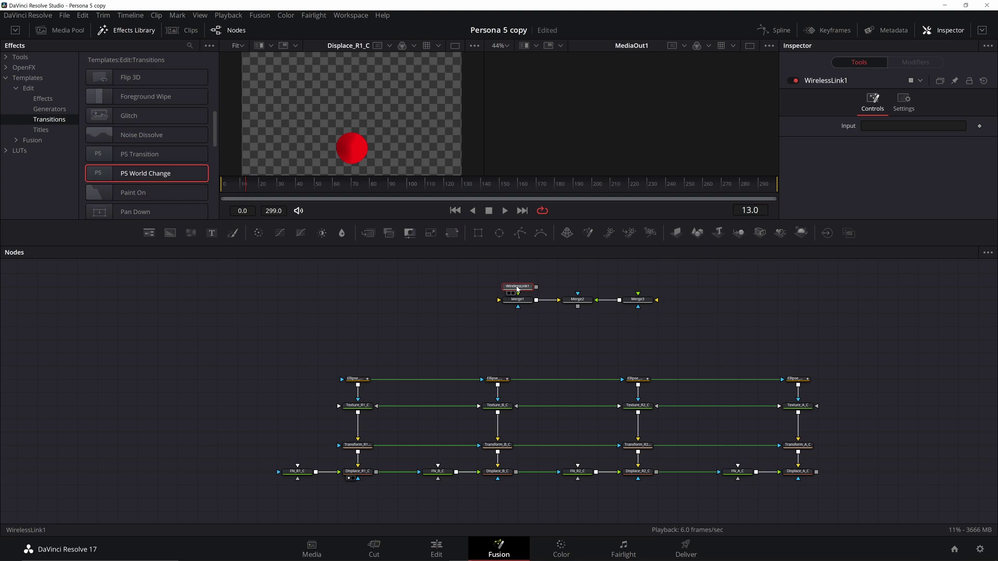
{"action": "key", "text": "F2"}
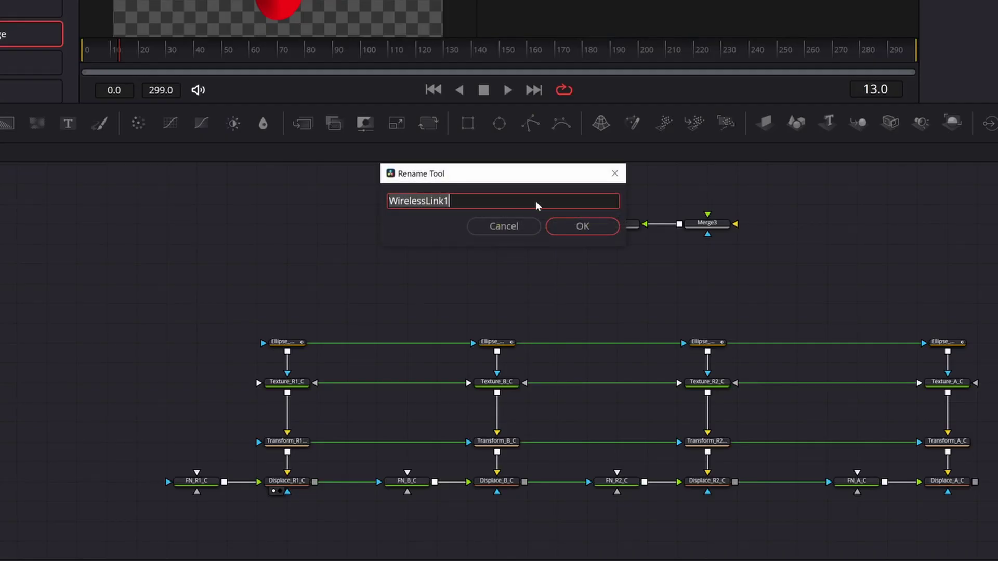
{"action": "type", "text": "W_B"}
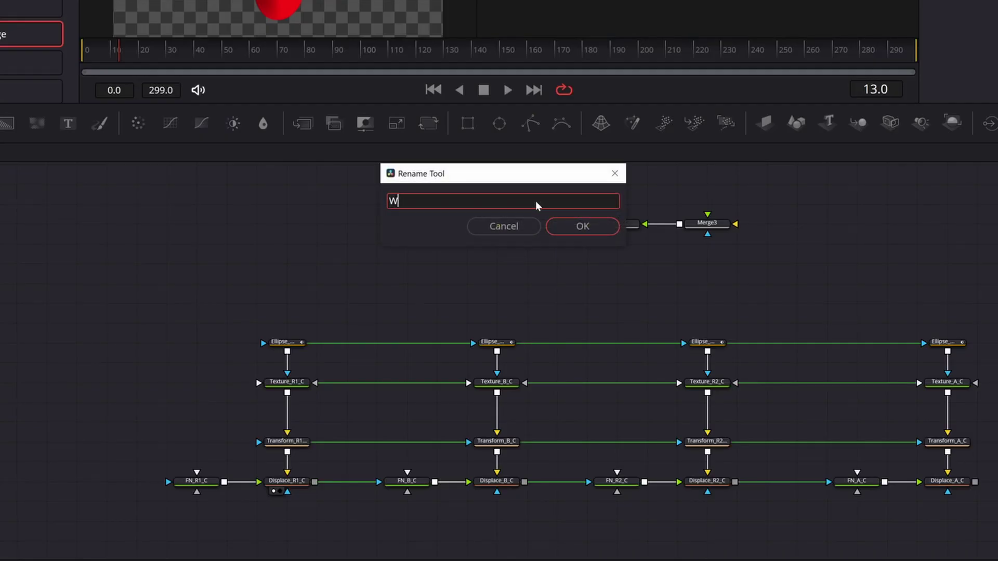
{"action": "left_click", "coordinate": [584, 229]}
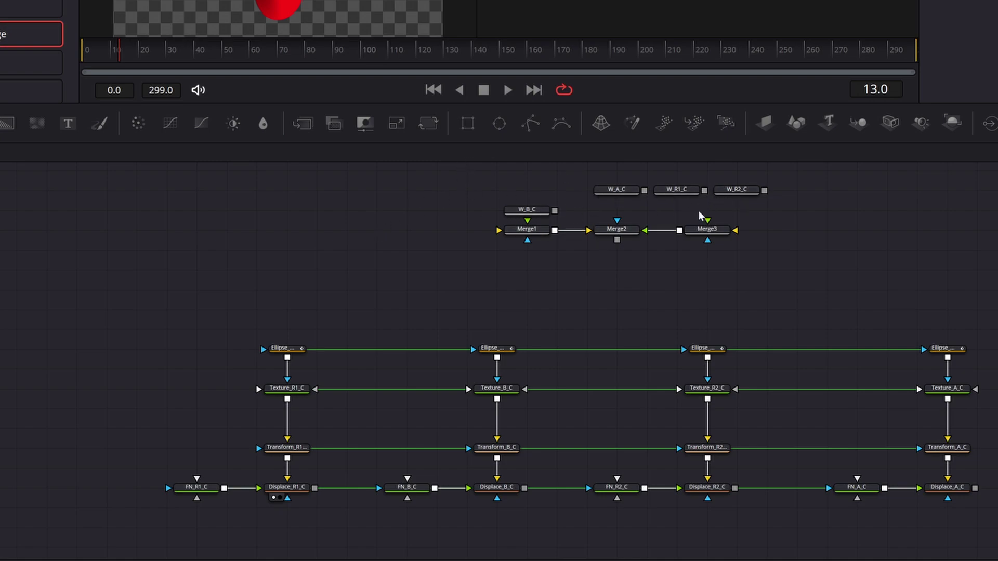
Step: Rename Merge1 as B_R1_C
{"action": "left_click", "coordinate": [532, 230]}
{"action": "key", "text": "F2"}
{"action": "type", "text": "B"}
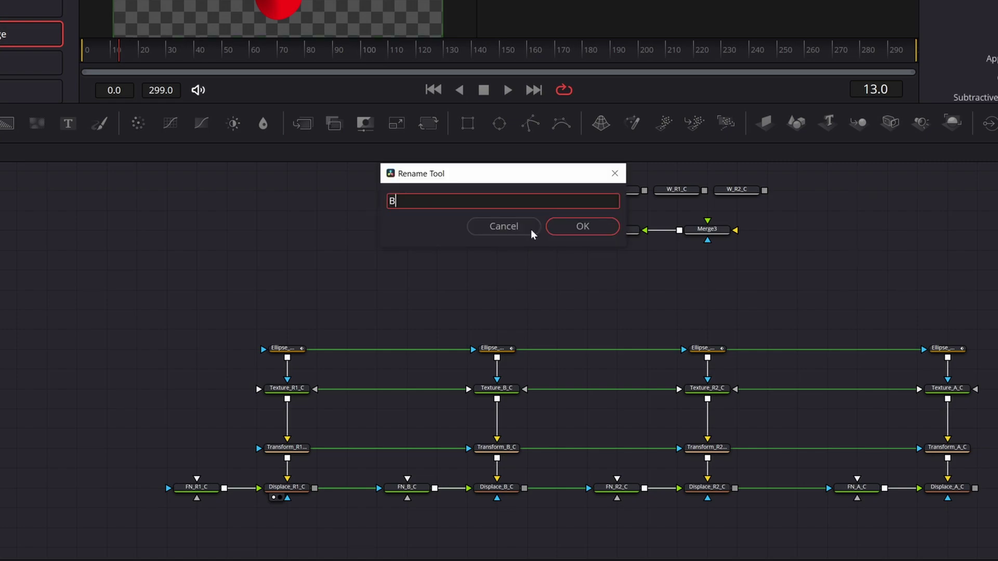
{"action": "type", "text": "_R1_C"}
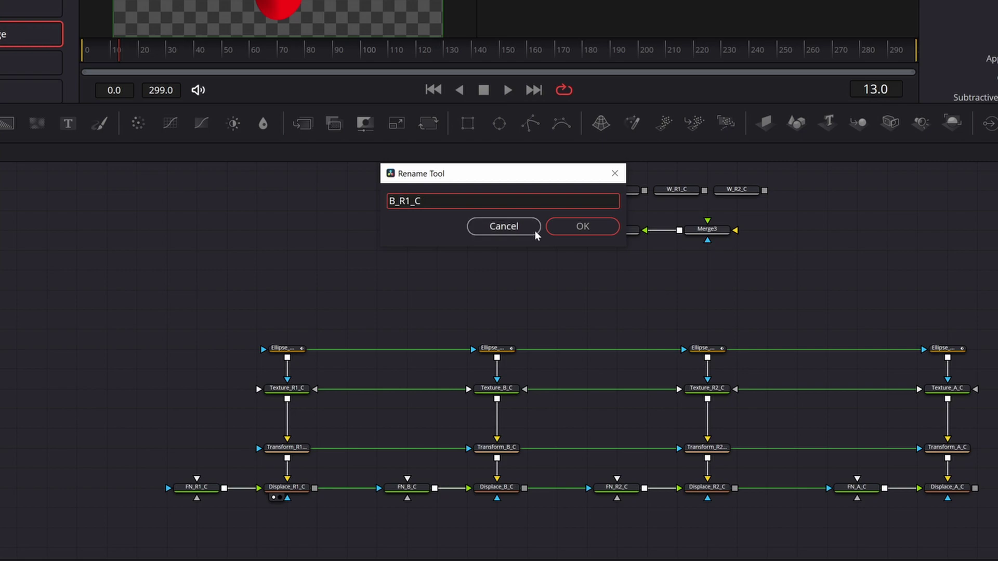
{"action": "left_click", "coordinate": [611, 226]}
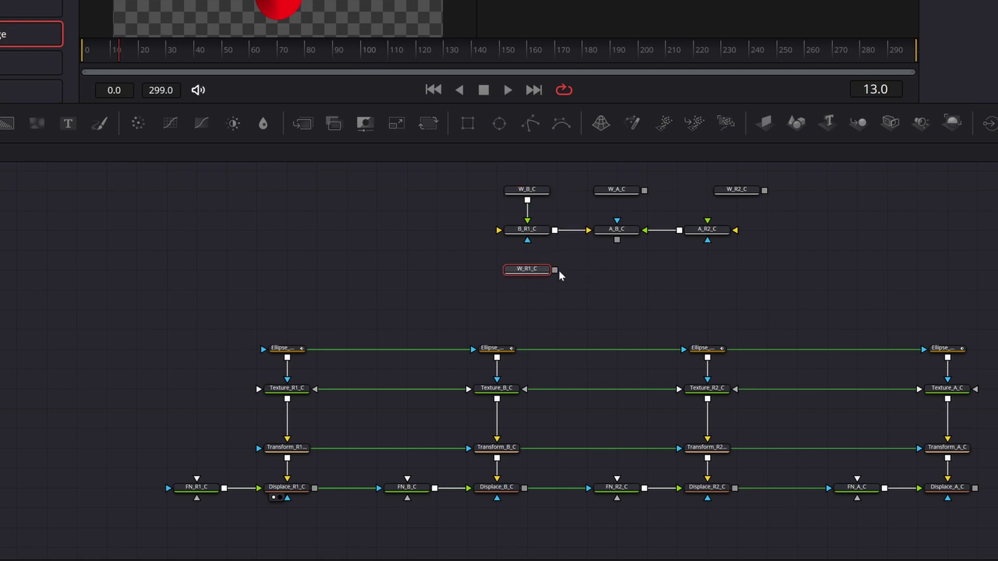
Step: Connect W_R1_C into B_R1_C, then place W_A_C above and W_R2_C below A_R2_C and connect both to it
{"action": "left_click_drag", "start_coordinate": [555, 271], "coordinate": [527, 230]}
{"action": "left_click_drag", "start_coordinate": [753, 189], "coordinate": [723, 269]}
{"action": "left_click_drag", "start_coordinate": [735, 270], "coordinate": [707, 230]}
{"action": "left_click_drag", "start_coordinate": [617, 191], "coordinate": [708, 190]}
{"action": "left_click_drag", "start_coordinate": [735, 191], "coordinate": [707, 230]}
{"action": "left_click", "coordinate": [761, 225]}
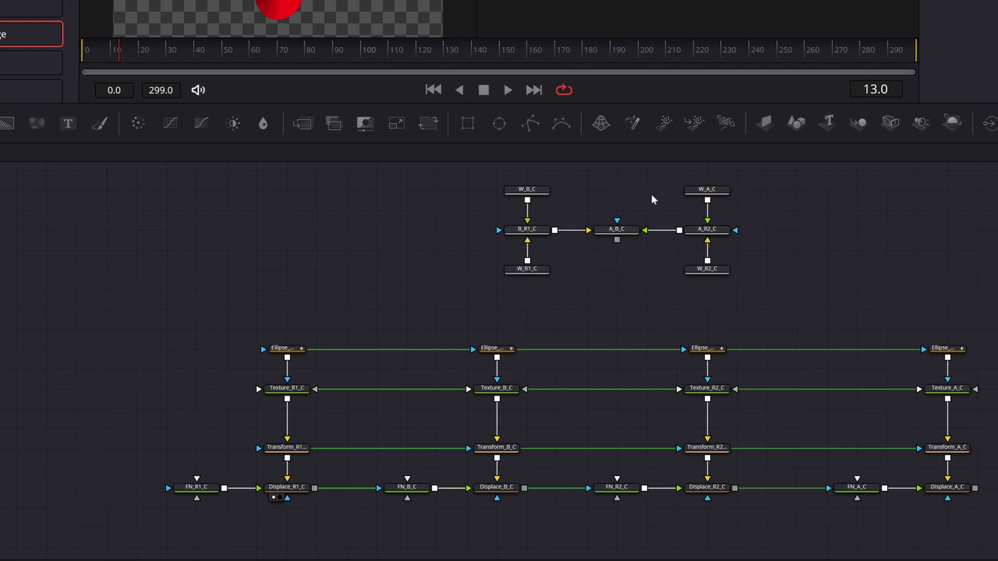
Step: Set the input of W_B_C to Displace_B_C and the input of W_R1_C to Displace_R1_C
{"action": "left_click", "coordinate": [539, 192]}
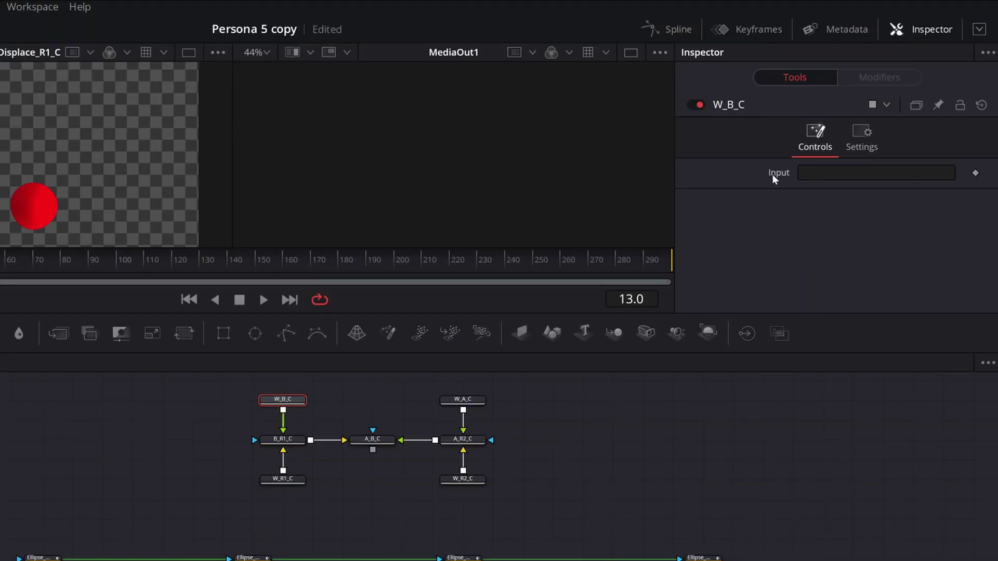
{"action": "left_click", "coordinate": [877, 173]}
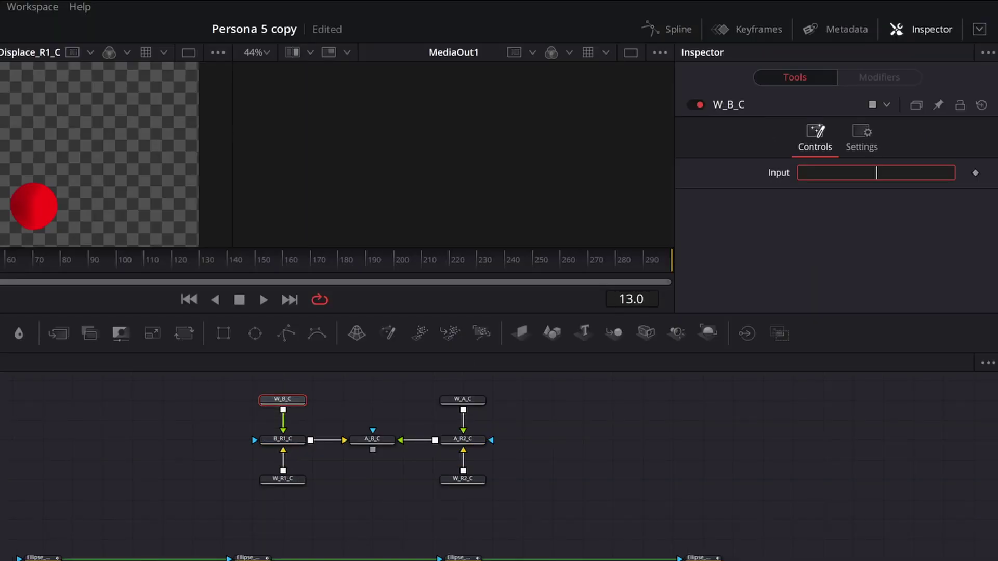
{"action": "type", "text": "Displace"}
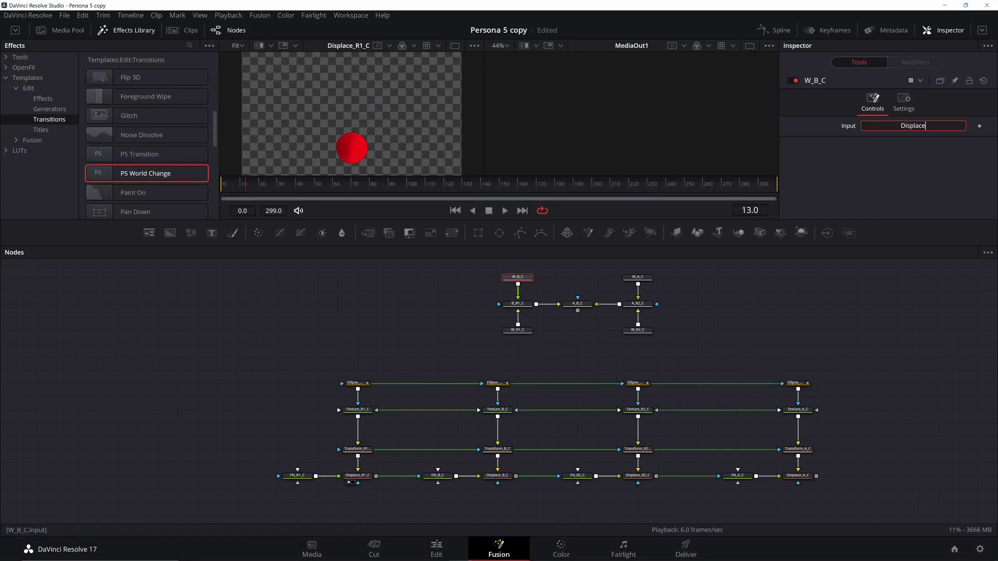
{"action": "type", "text": "_B_C"}
{"action": "left_click", "coordinate": [524, 331]}
{"action": "left_click", "coordinate": [914, 126]}
{"action": "type", "text": "Displace_R1_C"}
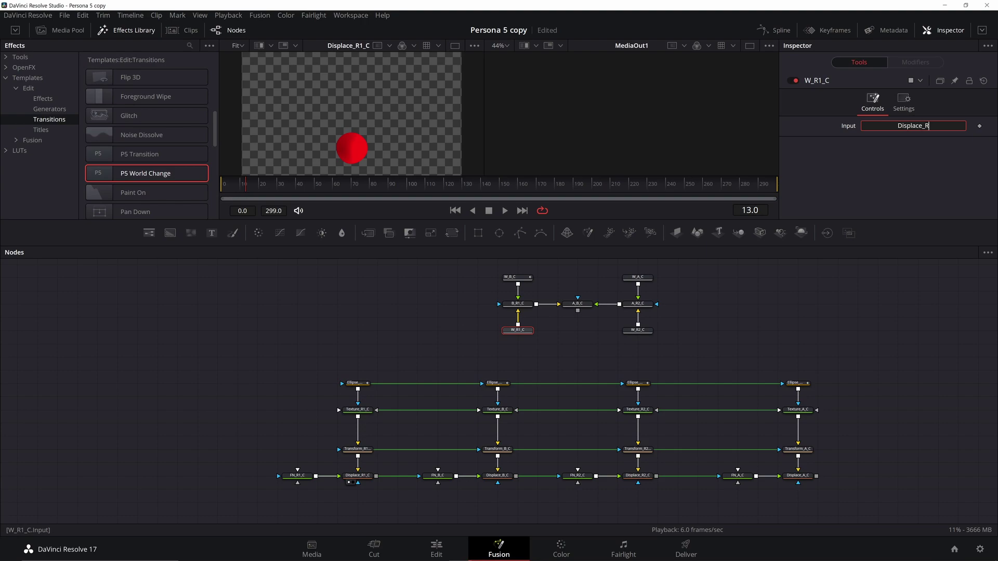
{"action": "key", "text": "Return"}
Step: Set the input of W_A_C to Displace_A_C and the input of W_R2_C to Displace_R2_C
{"action": "left_click", "coordinate": [638, 277]}
{"action": "type", "text": "Displace_A_C"}
{"action": "key", "text": "Return"}
{"action": "left_click", "coordinate": [637, 331]}
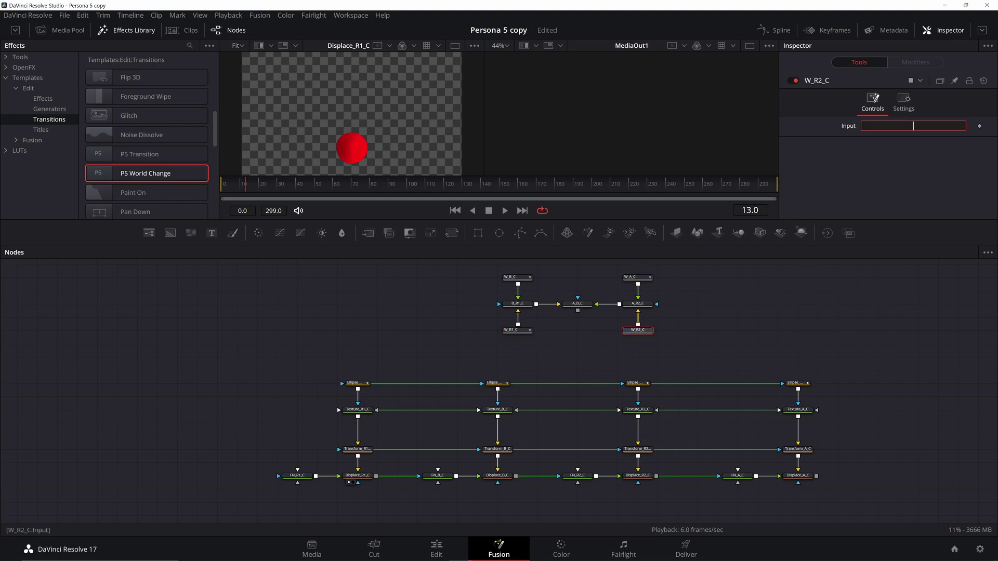
{"action": "type", "text": "Dia"}
{"action": "key", "text": "BackSpace"}
{"action": "type", "text": "splace_R2_C"}
{"action": "key", "text": "Return"}
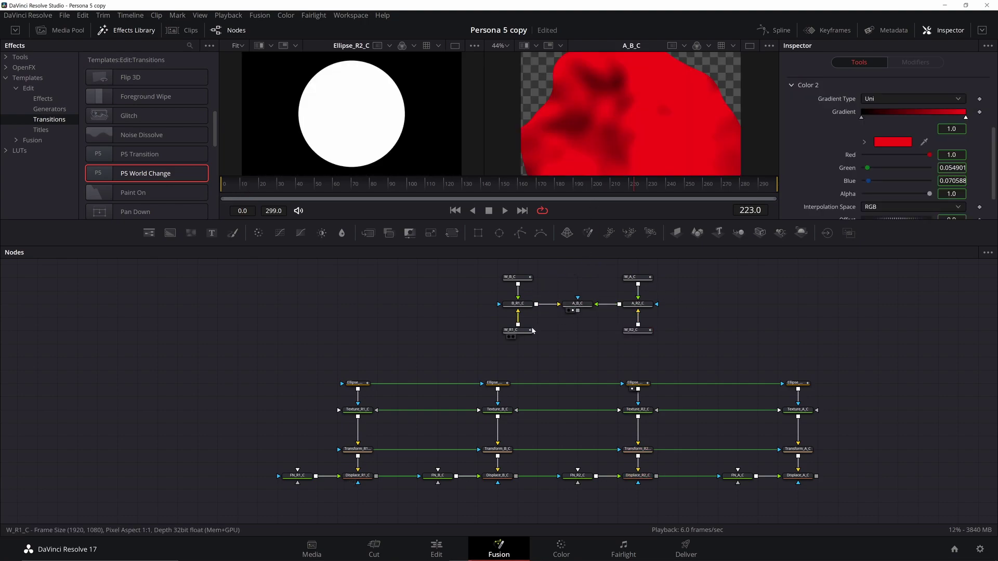
Step: Deinstance Texture_B_C's color type, switching it to Two Color with Color 2 set to black (#000000)
{"action": "left_click", "coordinate": [494, 383]}
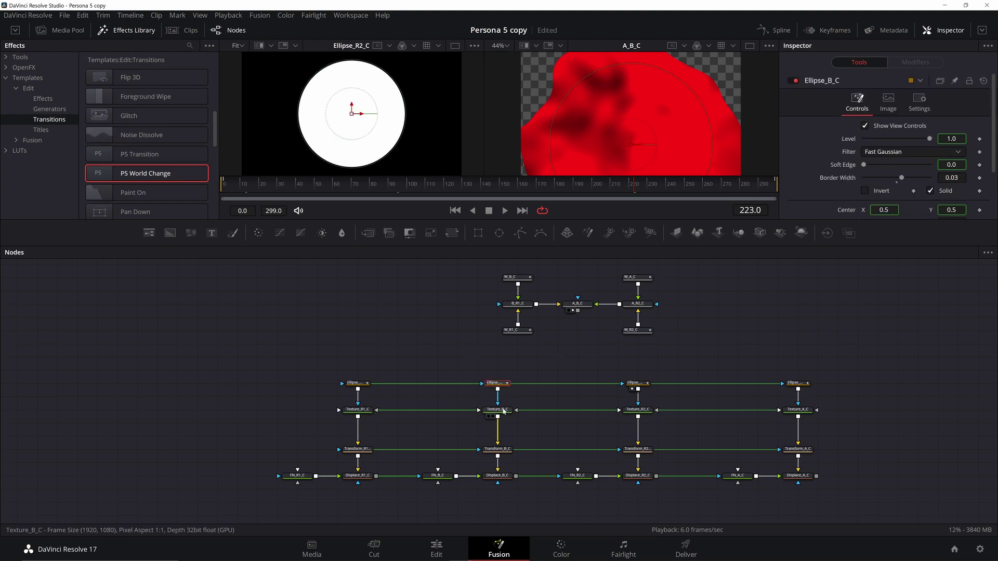
{"action": "left_click", "coordinate": [497, 410]}
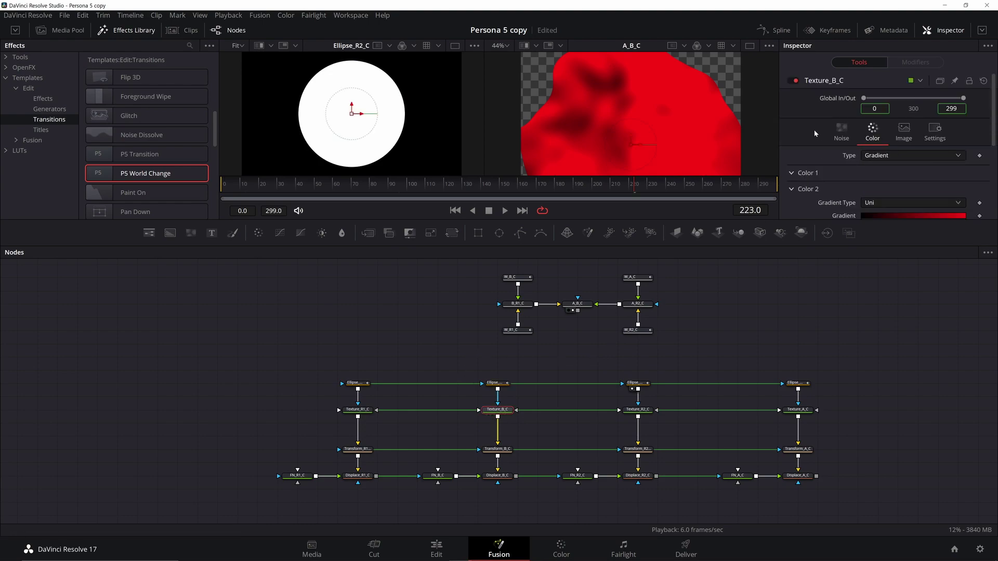
{"action": "right_click", "coordinate": [845, 156]}
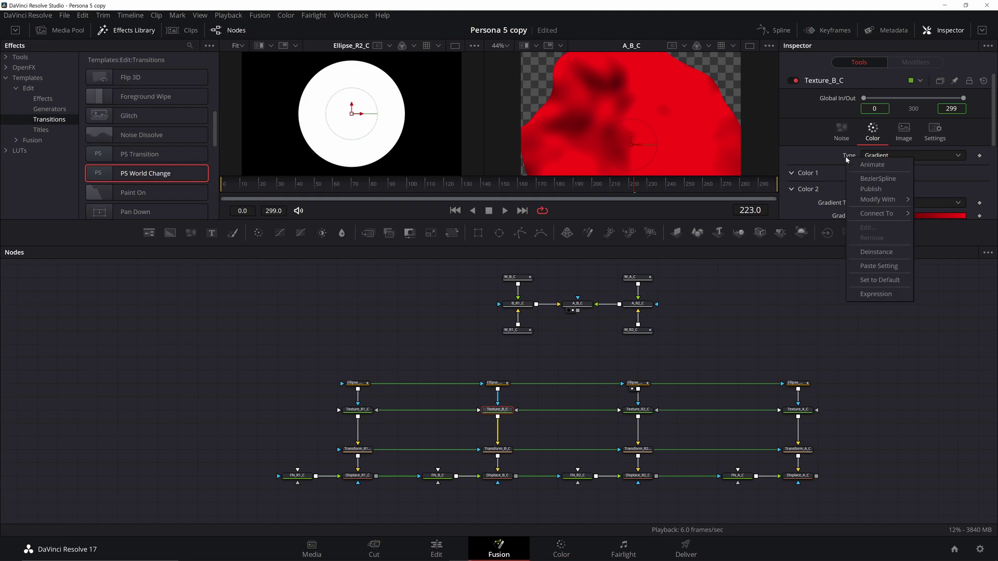
{"action": "key", "text": "Escape"}
{"action": "left_click", "coordinate": [908, 155]}
{"action": "left_click", "coordinate": [898, 169]}
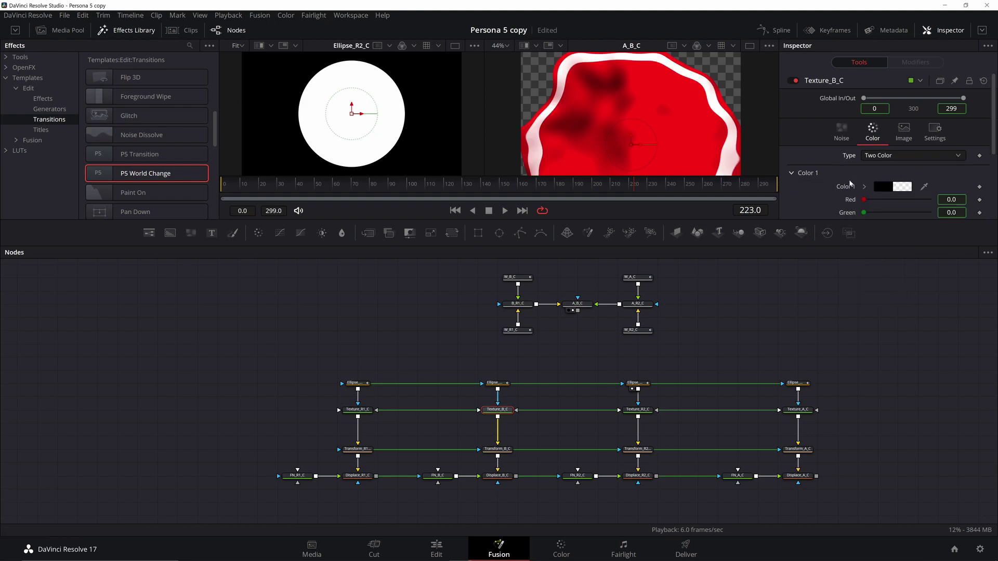
{"action": "scroll", "coordinate": [847, 178], "scroll_direction": "down", "scroll_amount": 4}
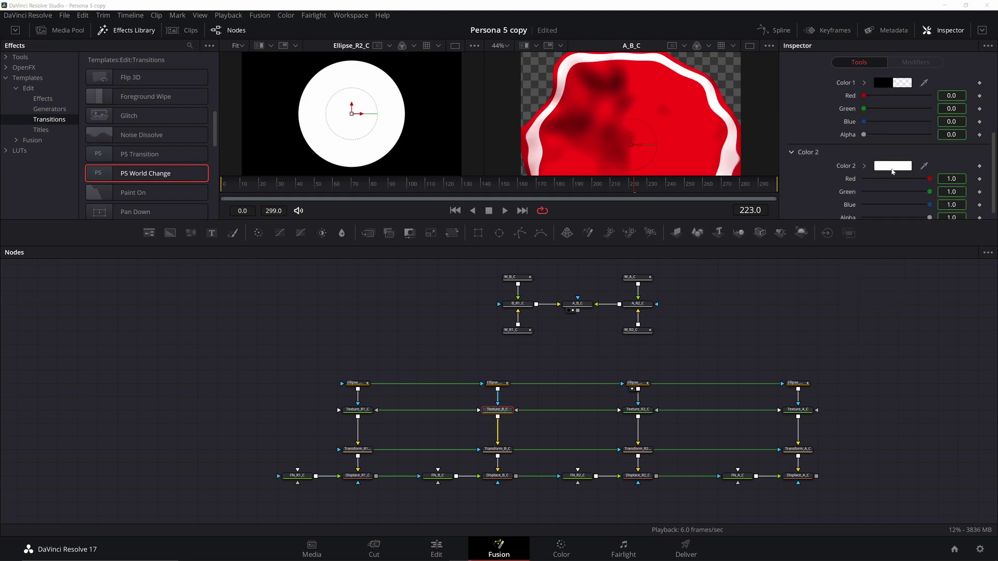
{"action": "left_click", "coordinate": [890, 166]}
{"action": "left_click_drag", "start_coordinate": [618, 208], "coordinate": [618, 297]}
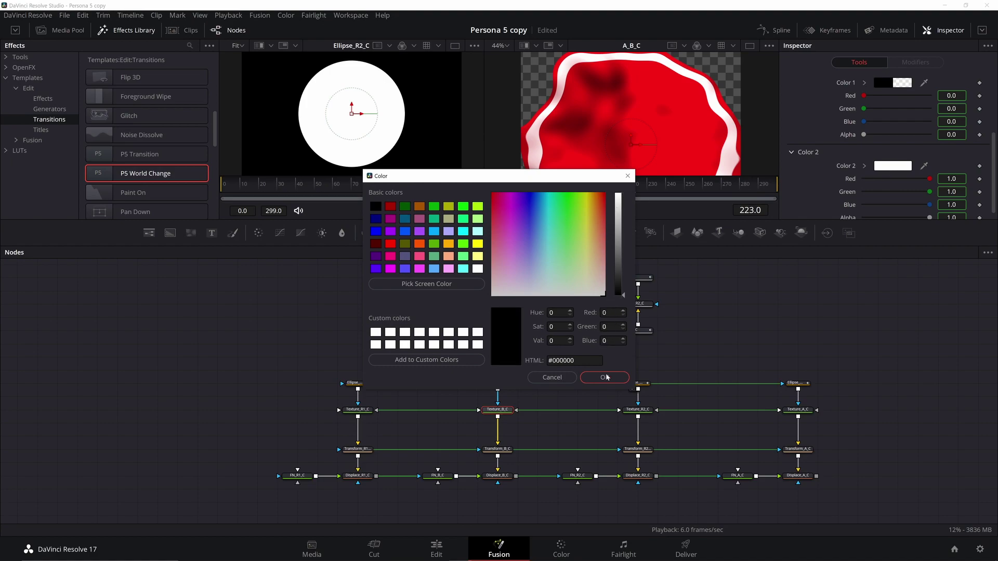
{"action": "left_click", "coordinate": [605, 378]}
Step: Deinstance Texture_A_C's color type, switching it to Two Color with Green at 1.0 for both Color 1 and Color 2
{"action": "left_click", "coordinate": [789, 414]}
{"action": "scroll", "coordinate": [873, 135], "scroll_direction": "up", "scroll_amount": 2}
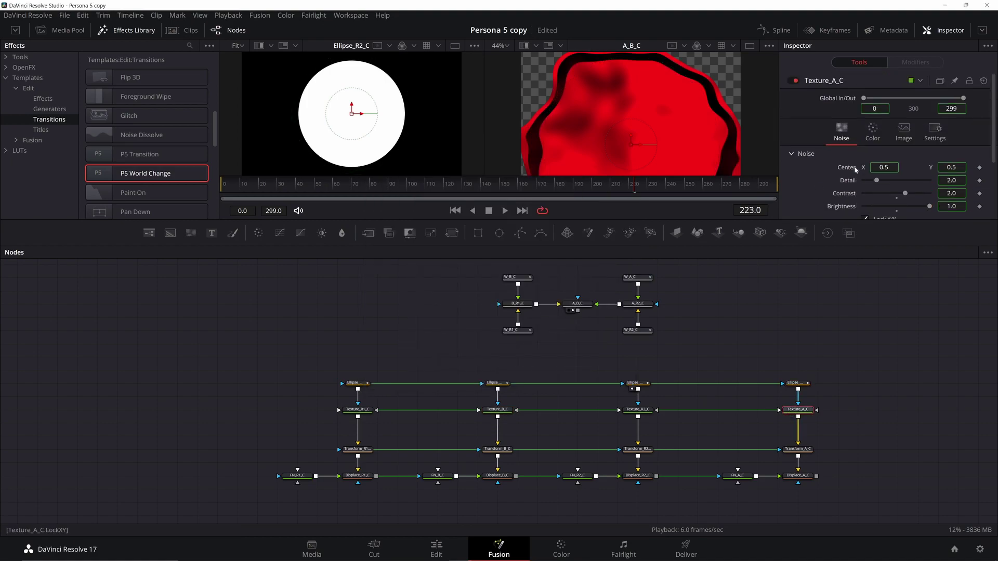
{"action": "left_click", "coordinate": [873, 130]}
{"action": "scroll", "coordinate": [889, 146], "scroll_direction": "down", "scroll_amount": 2}
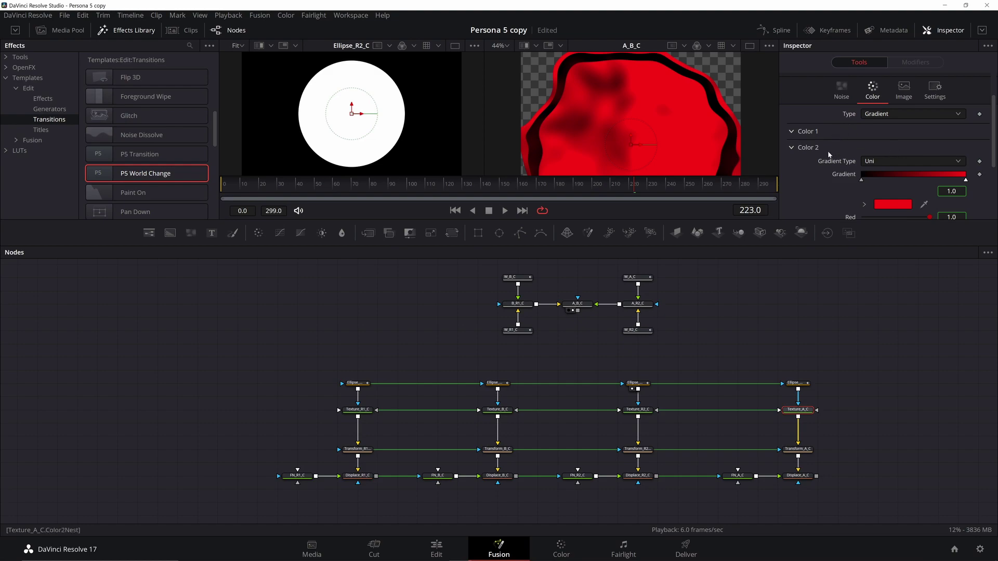
{"action": "right_click", "coordinate": [799, 132]}
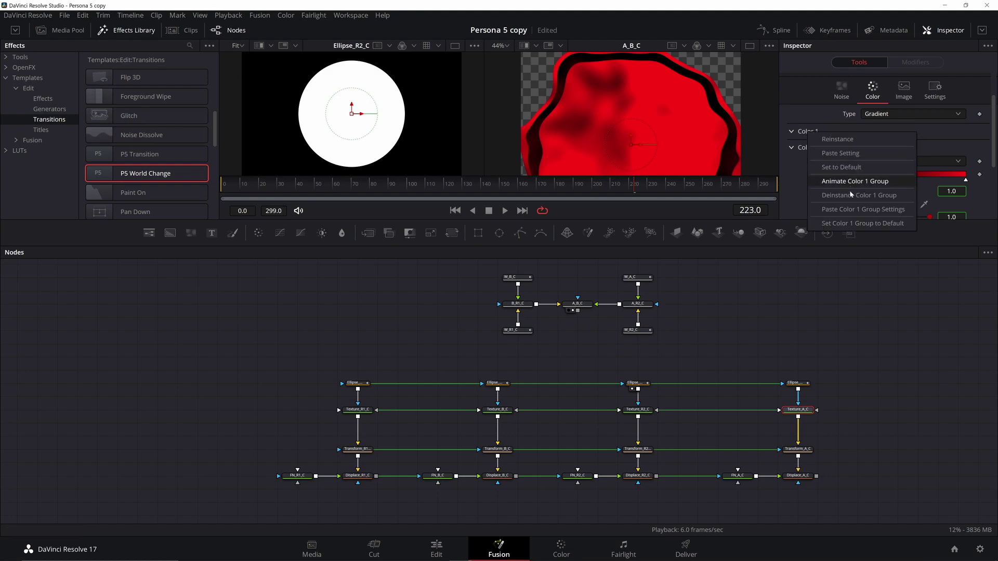
{"action": "right_click", "coordinate": [850, 116]}
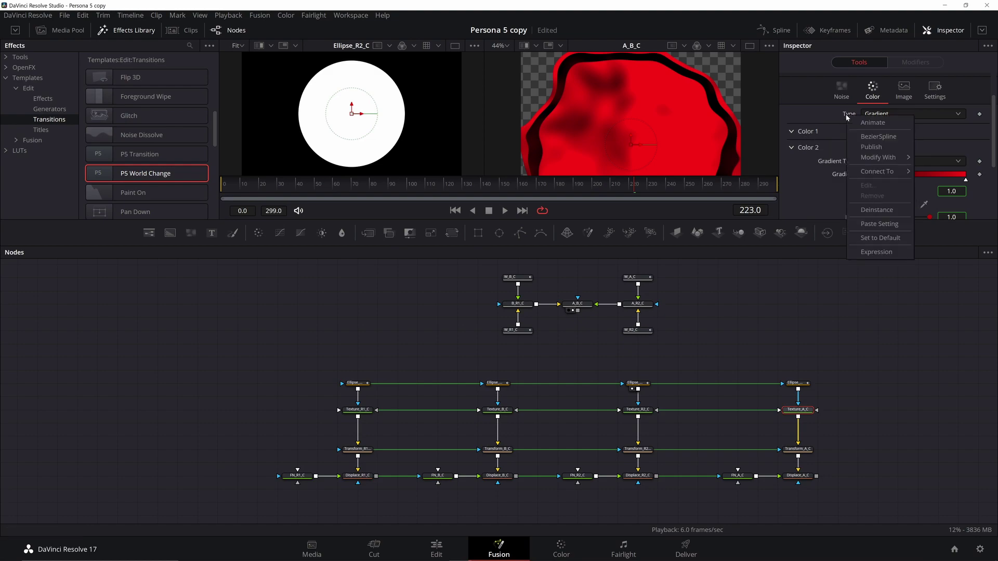
{"action": "left_click", "coordinate": [878, 211]}
{"action": "left_click", "coordinate": [927, 117]}
{"action": "left_click", "coordinate": [911, 128]}
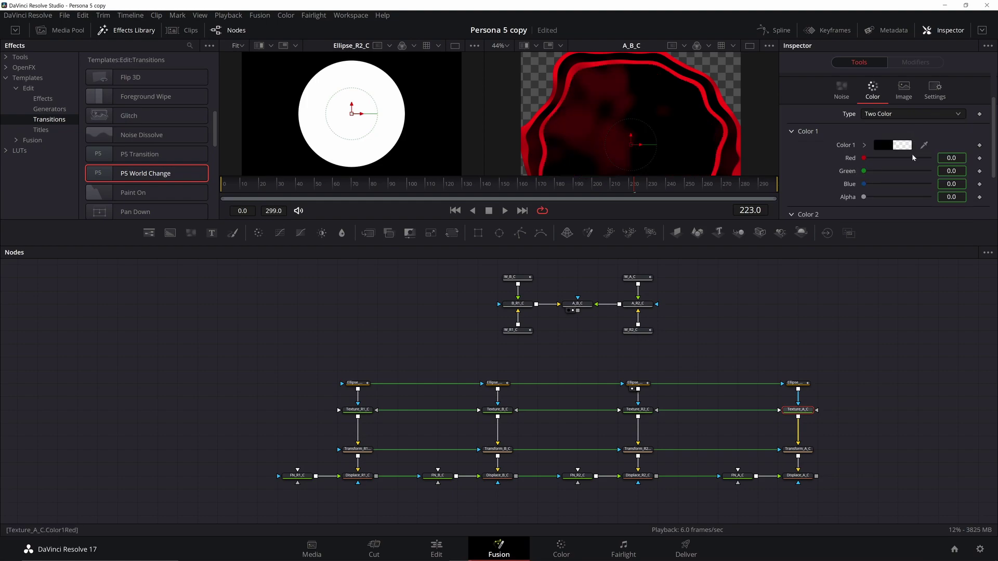
{"action": "scroll", "coordinate": [912, 156], "scroll_direction": "down", "scroll_amount": 3}
{"action": "left_click_drag", "start_coordinate": [864, 183], "coordinate": [930, 183]}
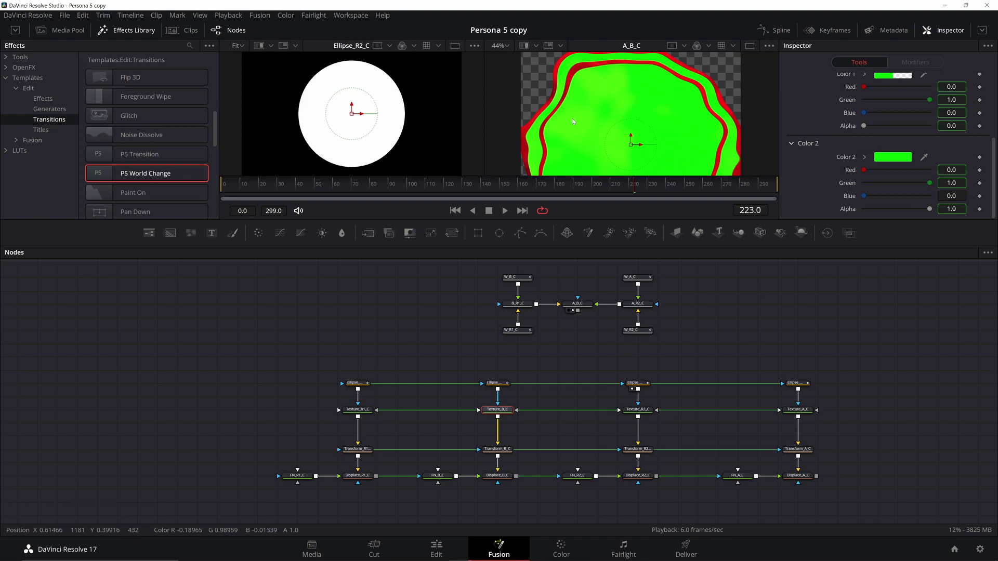
Step: Deinstance the Color 1 and Color 2 groups of Texture_B_C
{"action": "right_click", "coordinate": [849, 91]}
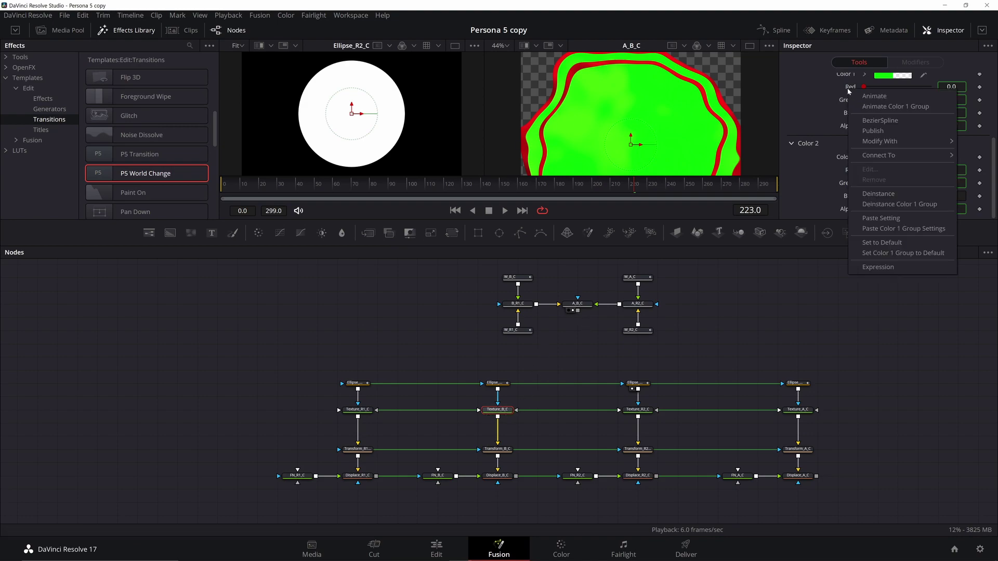
{"action": "right_click", "coordinate": [817, 144]}
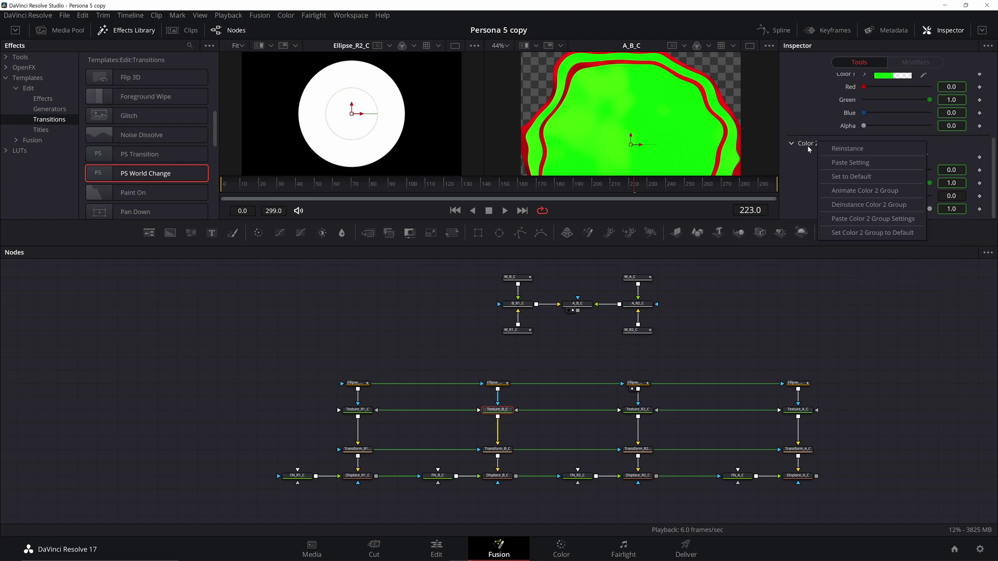
{"action": "left_click", "coordinate": [852, 208]}
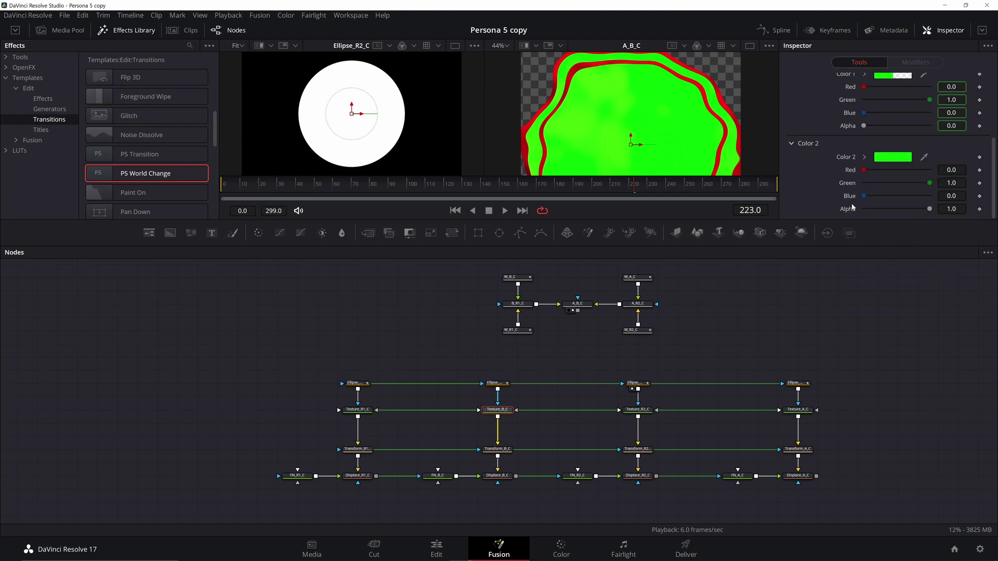
Step: Set both Color 1 and Color 2 of Texture_B_C to black and check Texture_A_C's colors
{"action": "scroll", "coordinate": [853, 208], "scroll_direction": "up", "scroll_amount": 2}
{"action": "left_click", "coordinate": [893, 116]}
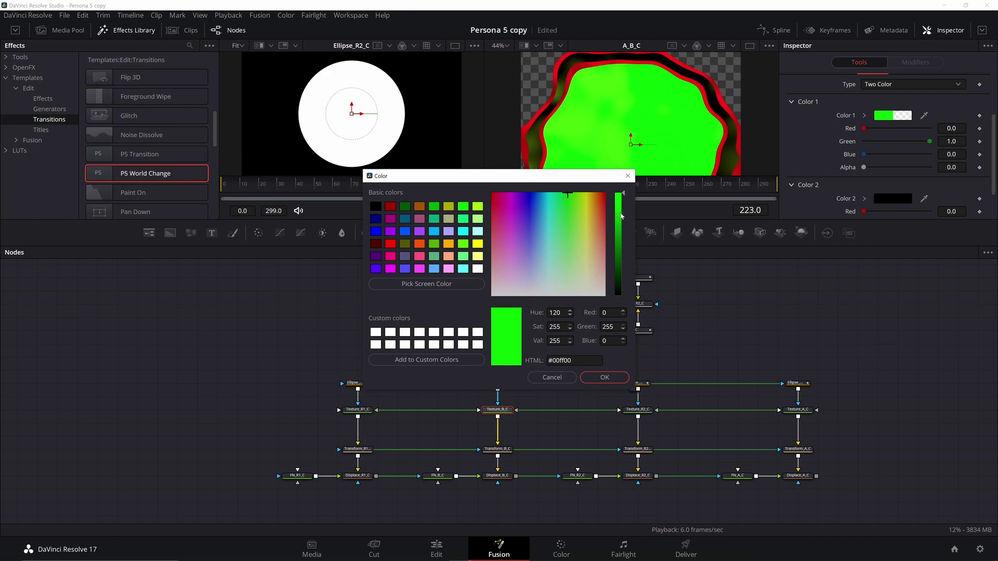
{"action": "left_click_drag", "start_coordinate": [622, 197], "coordinate": [623, 296]}
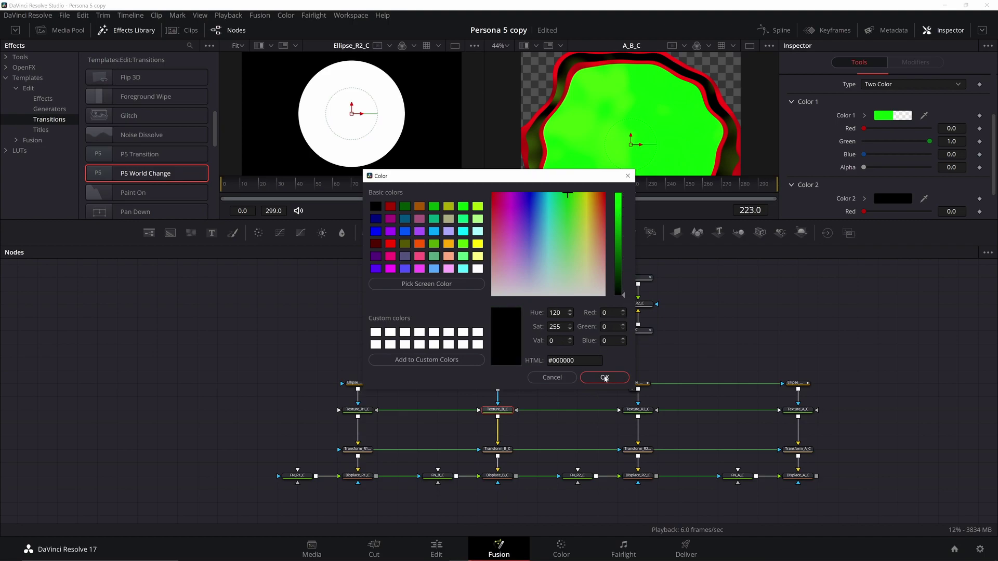
{"action": "left_click", "coordinate": [605, 378]}
{"action": "left_click", "coordinate": [798, 410]}
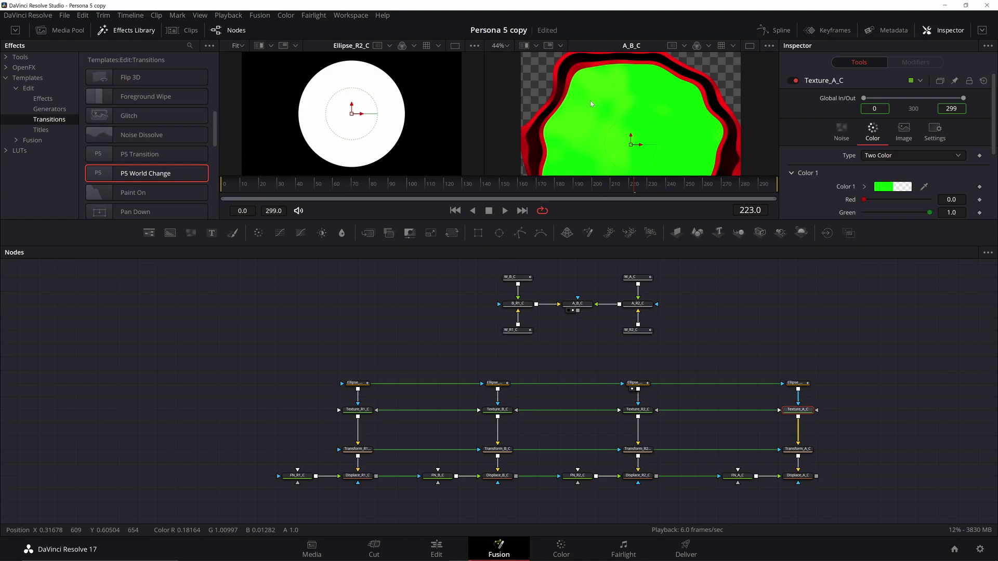
Step: Add bright red and dark red (Red 0.26) stops to Texture_R1_C's gradient at 0.298507 and 0.706467, and set its Offset to 0.602
{"action": "mouse_move", "coordinate": [476, 192]}
{"action": "left_mouse_down"}
{"action": "mouse_move", "coordinate": [388, 204]}
{"action": "mouse_move", "coordinate": [481, 198]}
{"action": "left_mouse_up"}
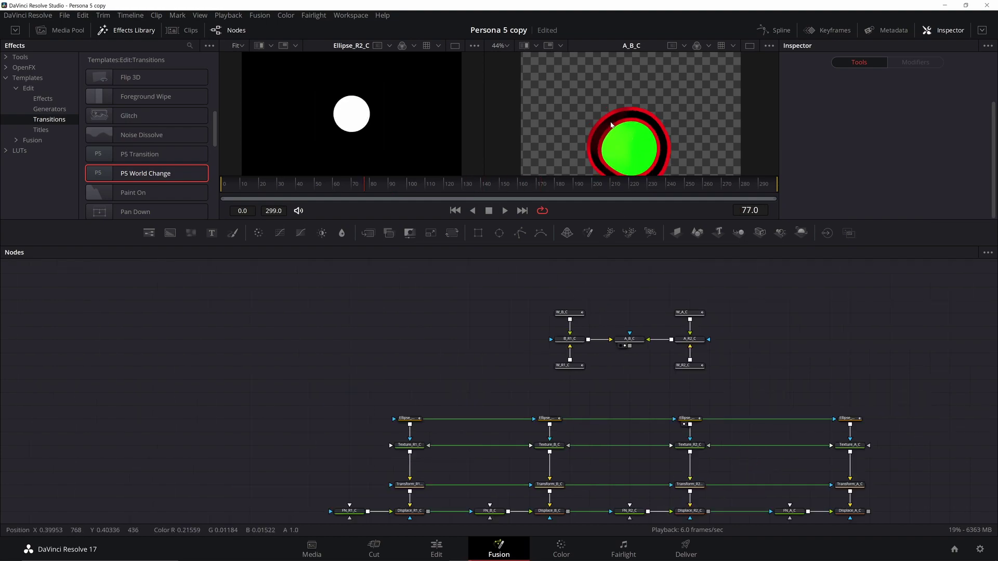
{"action": "left_click", "coordinate": [415, 445]}
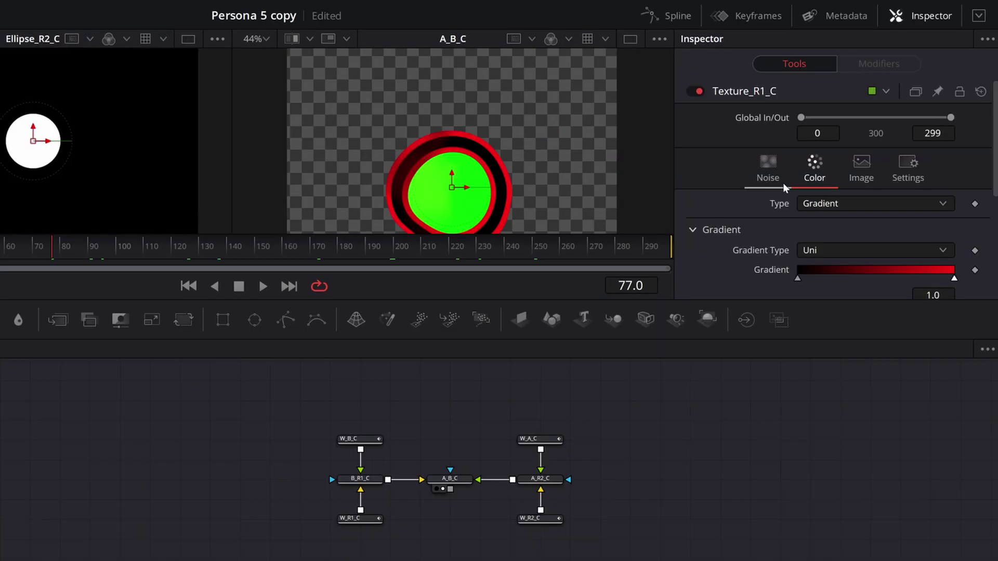
{"action": "scroll", "coordinate": [884, 81], "scroll_direction": "down", "scroll_amount": 3}
{"action": "left_click", "coordinate": [845, 88]}
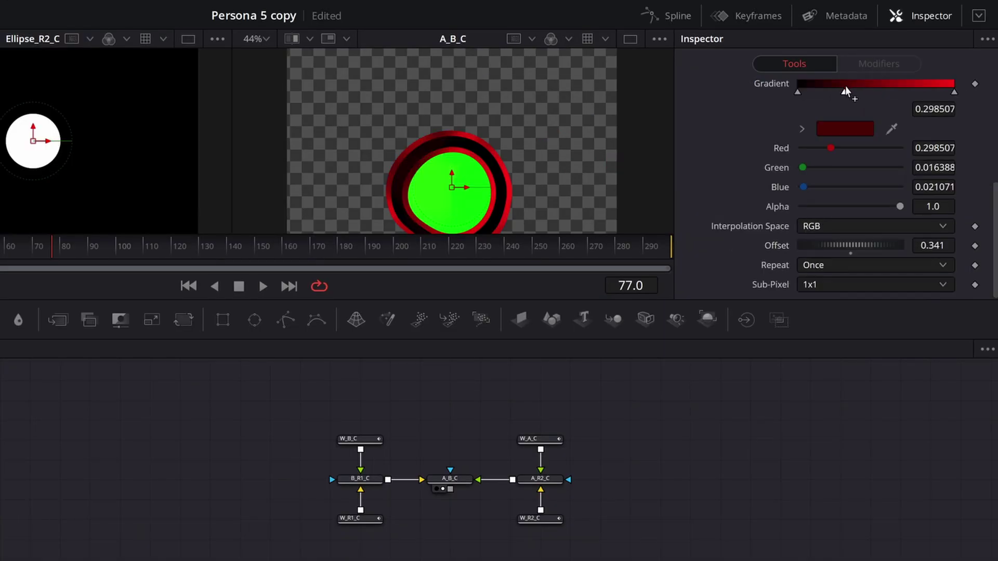
{"action": "left_click", "coordinate": [908, 87]}
{"action": "left_click", "coordinate": [827, 149]}
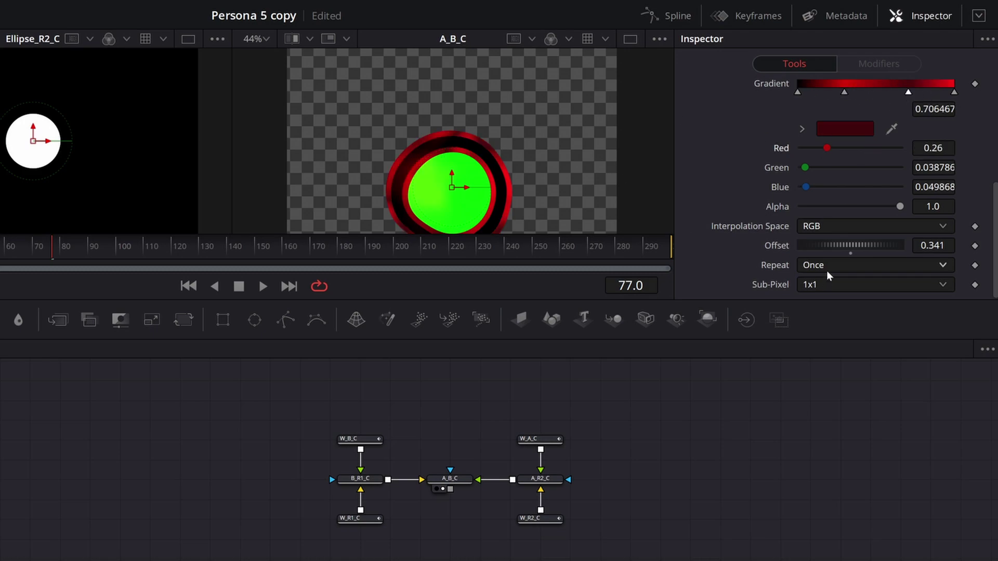
{"action": "left_click_drag", "start_coordinate": [820, 246], "coordinate": [850, 248]}
Step: Copy the complete four-column ring group from the ellipses to the displaces and paste it to the left of the original
{"action": "left_click", "coordinate": [676, 490]}
{"action": "left_click_drag", "start_coordinate": [621, 559], "coordinate": [753, 493]}
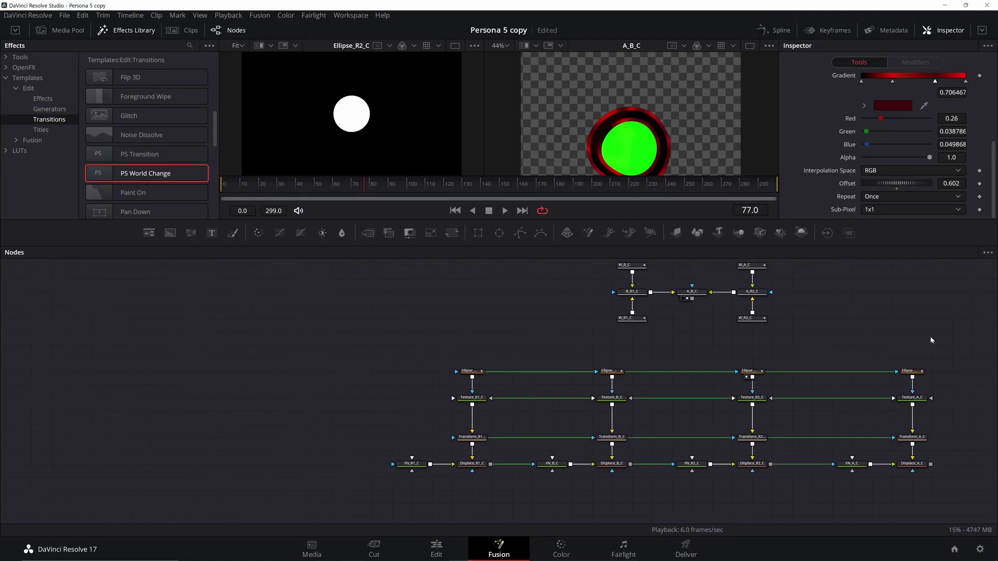
{"action": "left_click_drag", "start_coordinate": [942, 341], "coordinate": [380, 507]}
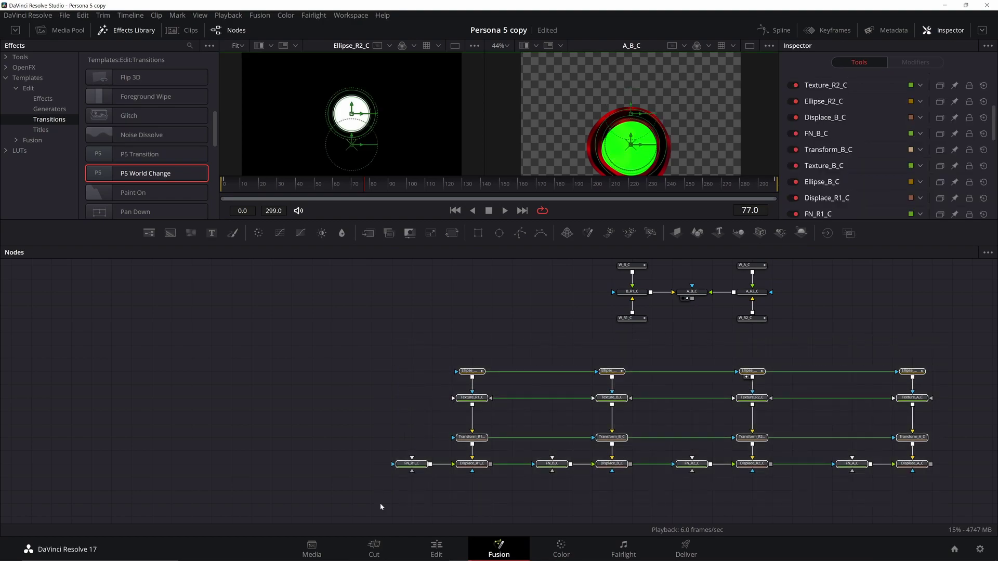
{"action": "left_click_drag", "start_coordinate": [275, 402], "coordinate": [779, 387]}
{"action": "left_click", "coordinate": [463, 408]}
{"action": "key", "text": "ctrl+v"}
{"action": "left_click_drag", "start_coordinate": [463, 408], "coordinate": [743, 329]}
{"action": "left_click_drag", "start_coordinate": [749, 401], "coordinate": [749, 427]}
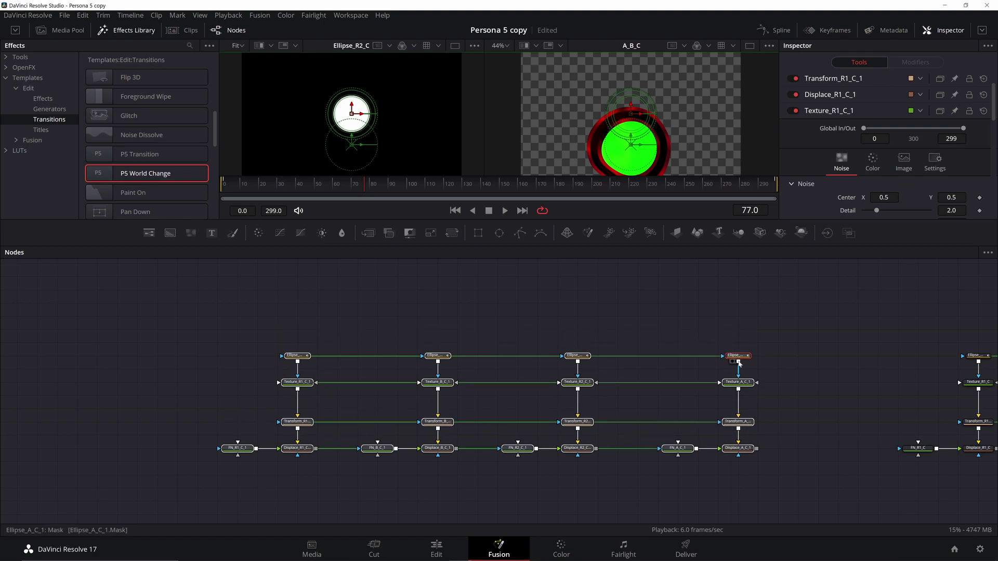
Step: Paste a second copy of the four-column ring group to the right of the original
{"action": "left_click_drag", "start_coordinate": [962, 411], "coordinate": [10, 415]}
{"action": "left_click", "coordinate": [793, 413]}
{"action": "key", "text": "ctrl+v"}
{"action": "left_click_drag", "start_coordinate": [629, 409], "coordinate": [933, 355]}
{"action": "left_click", "coordinate": [515, 333]}
Step: Examine the original group's ellipse nodes and how their Width expressions refer to Ellipse_R1_C
{"action": "left_click_drag", "start_coordinate": [5, 299], "coordinate": [545, 327]}
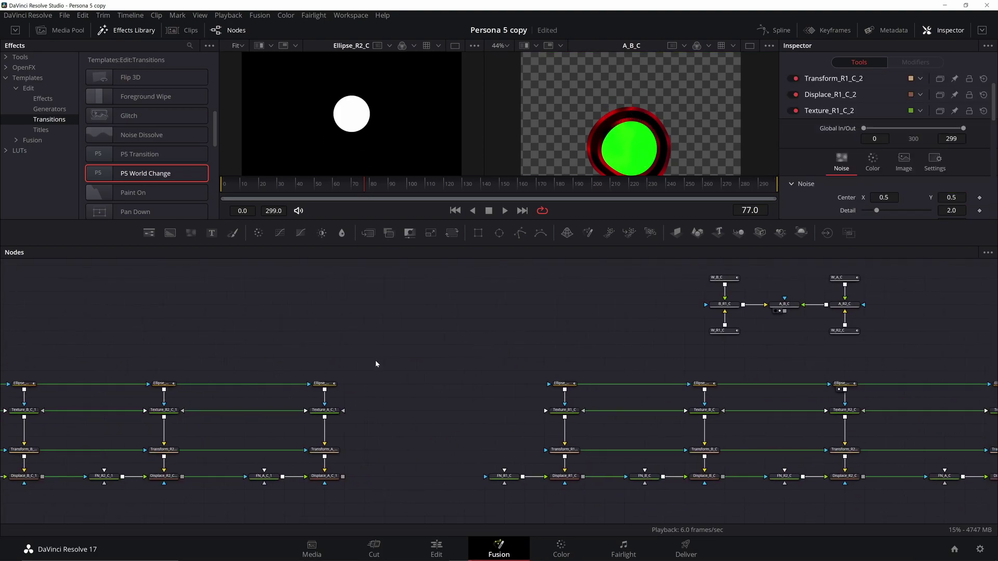
{"action": "left_click_drag", "start_coordinate": [367, 363], "coordinate": [551, 342]}
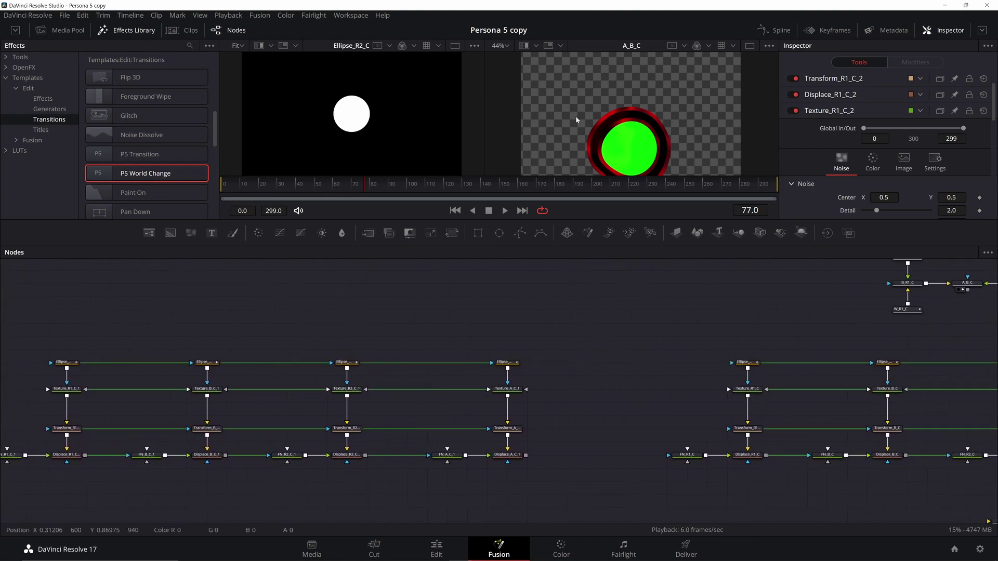
{"action": "left_click", "coordinate": [747, 389]}
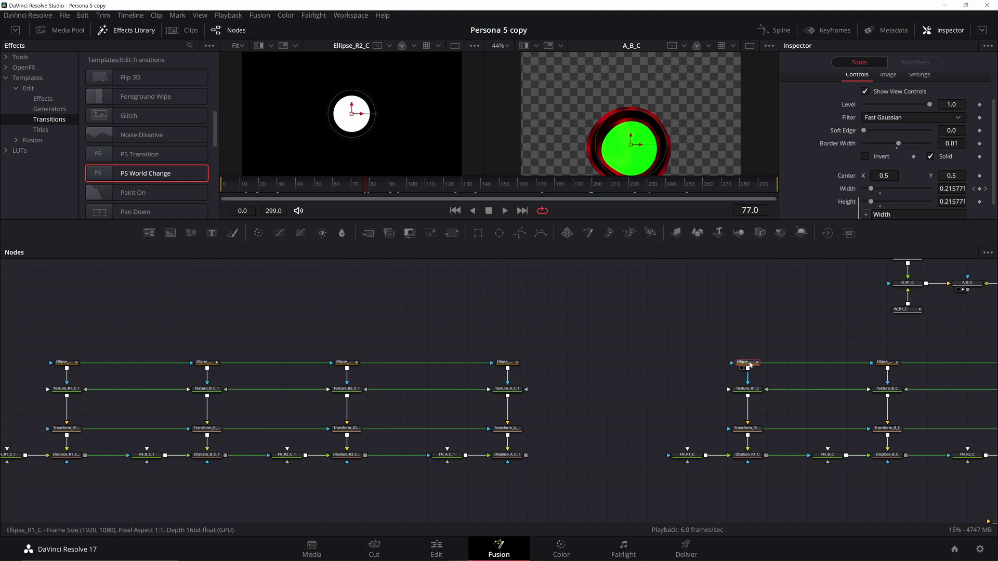
{"action": "left_click", "coordinate": [747, 363]}
{"action": "left_click_drag", "start_coordinate": [751, 355], "coordinate": [411, 365]}
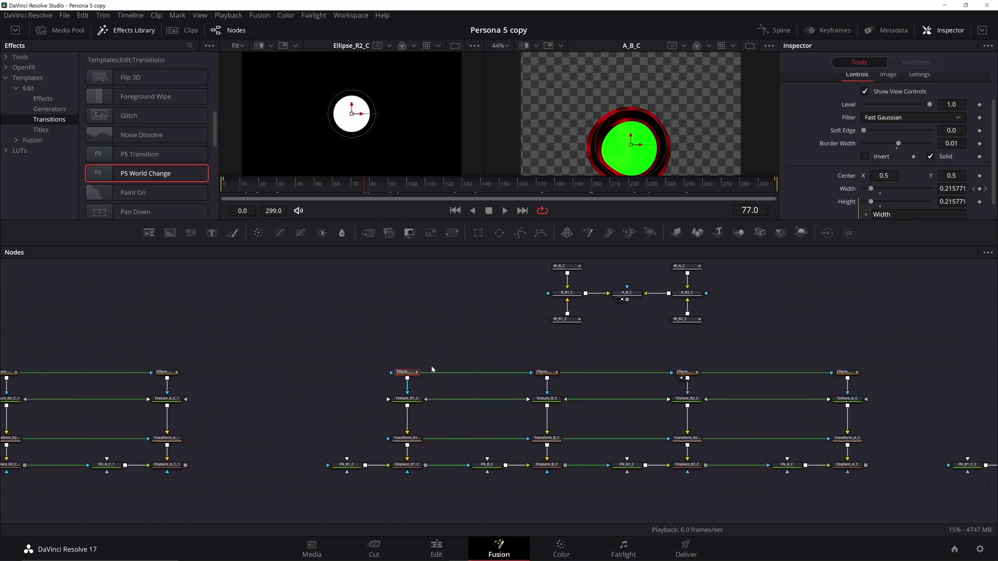
{"action": "left_click", "coordinate": [842, 373]}
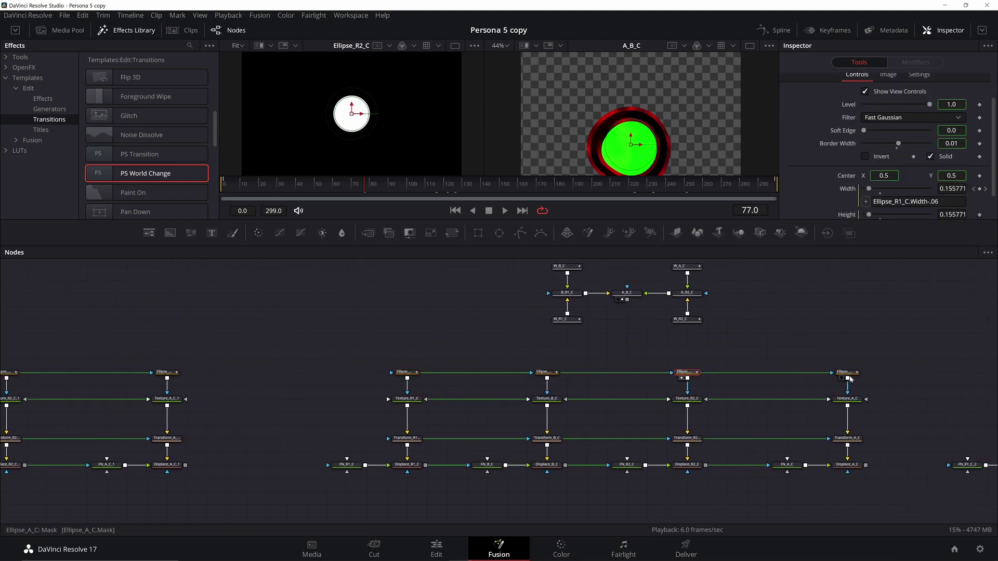
Step: Try pasting ordinary copies of the original group's four ellipse nodes, and delete the copies
{"action": "left_click_drag", "start_coordinate": [365, 336], "coordinate": [922, 382]}
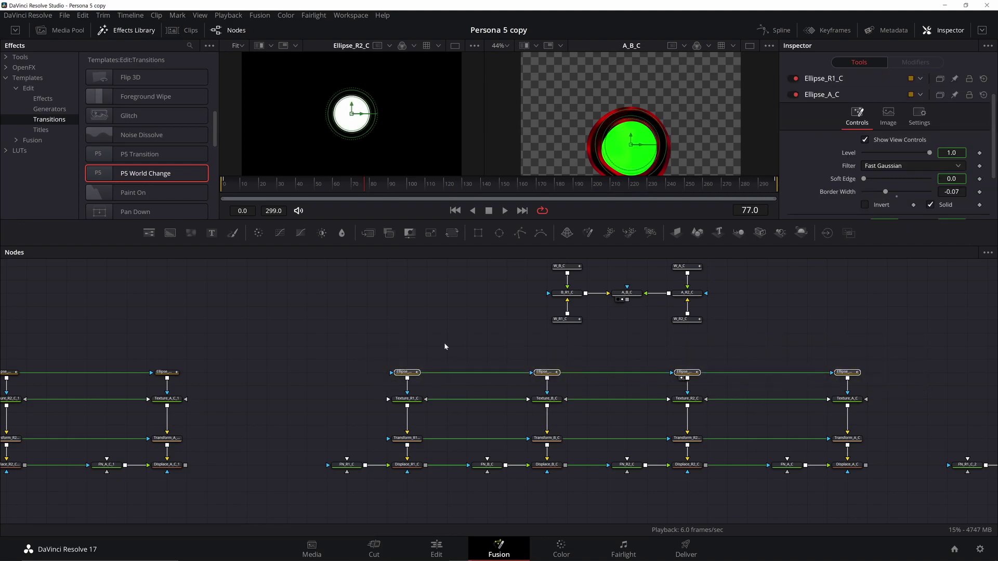
{"action": "key", "text": "ctrl+v"}
{"action": "left_click", "coordinate": [407, 373]}
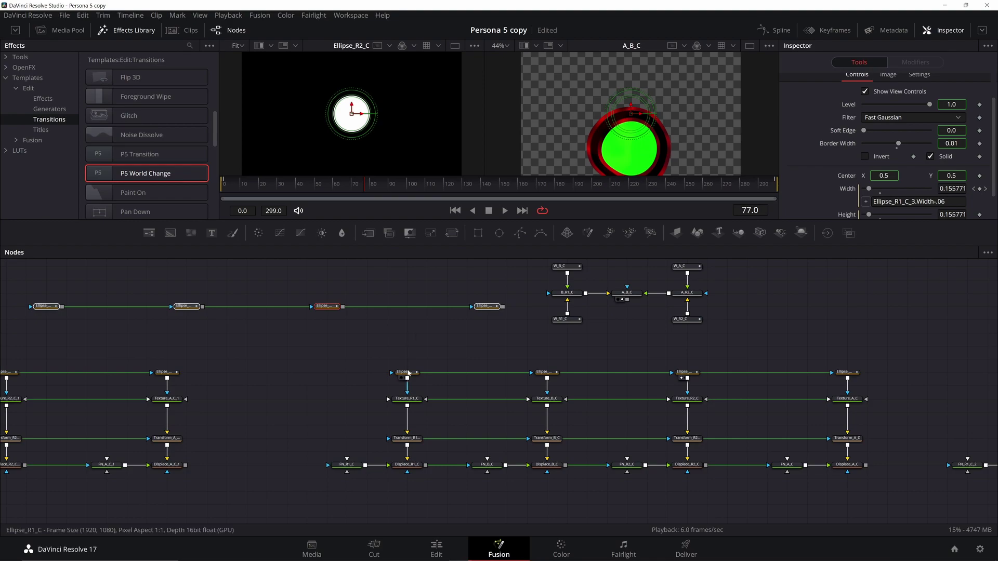
{"action": "left_click_drag", "start_coordinate": [493, 268], "coordinate": [26, 328]}
{"action": "key", "text": "Delete"}
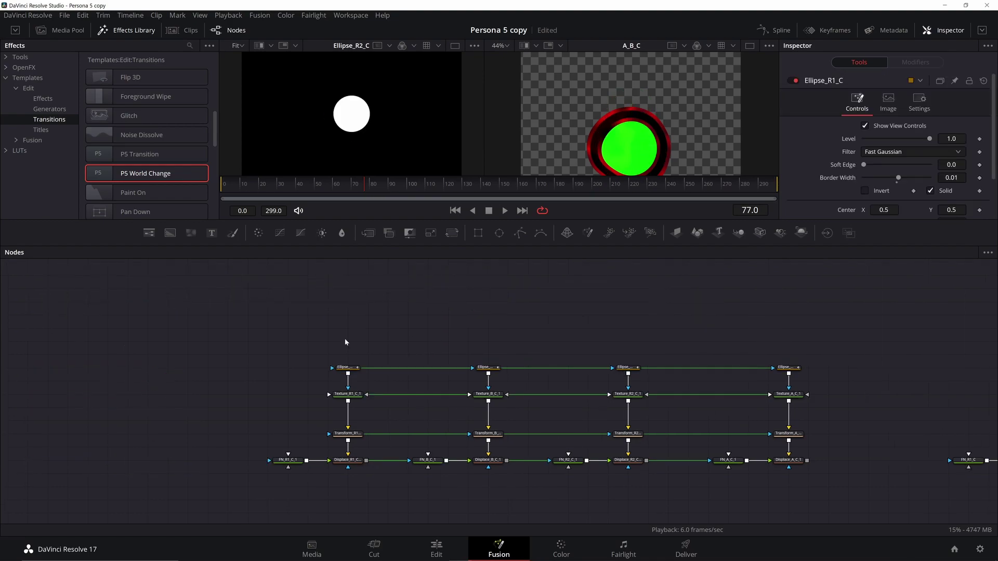
Step: Paste an instance of Ellipse_R1_C above the first ellipse of the left-hand ring group copy
{"action": "key", "text": "ctrl+shift+v"}
{"action": "left_click", "coordinate": [349, 370]}
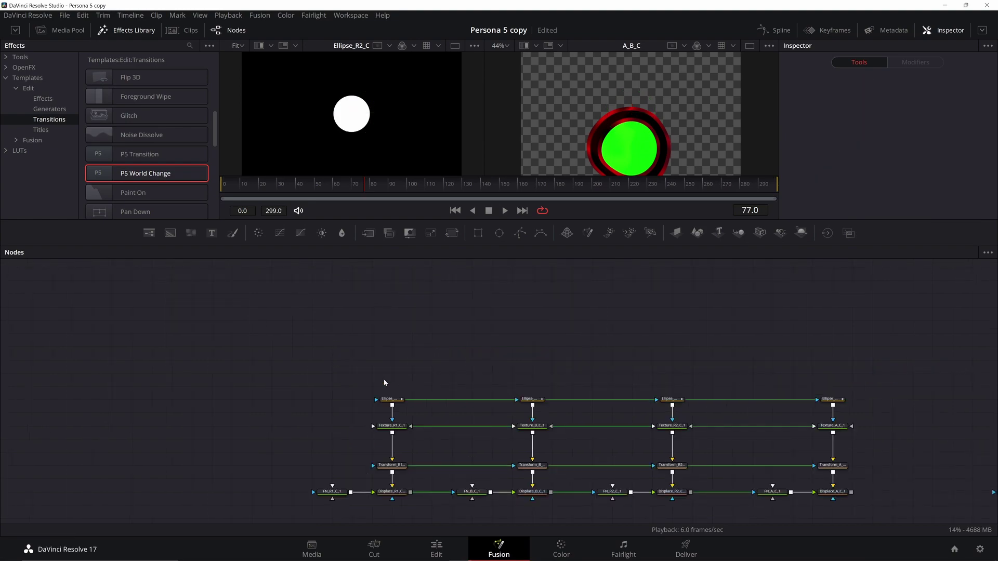
{"action": "key", "text": "ctrl+shift+v"}
{"action": "left_click_drag", "start_coordinate": [568, 367], "coordinate": [277, 333]}
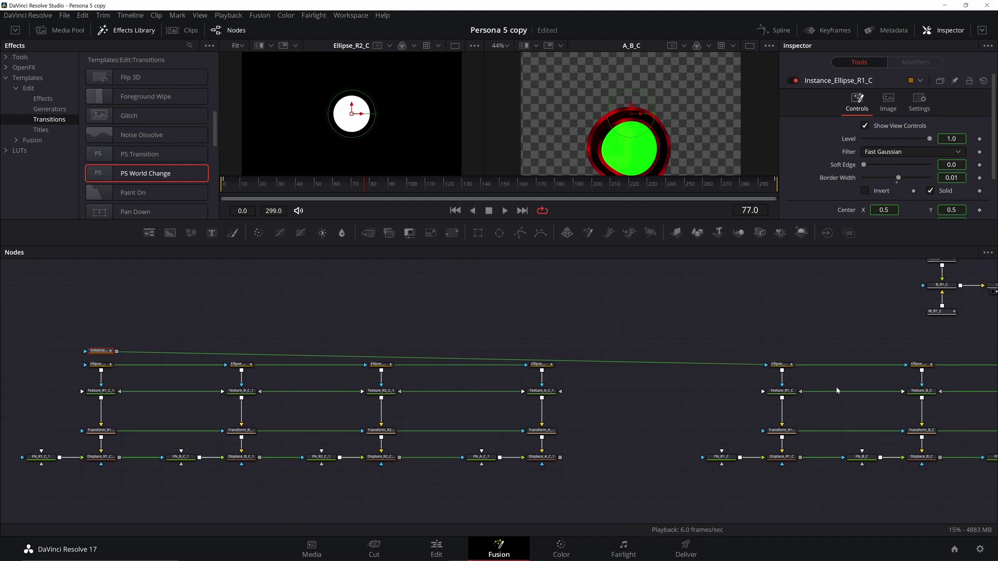
Step: Paste an instance of Ellipse_B_C above the second column of the left-hand ring group copy
{"action": "left_click", "coordinate": [921, 364]}
{"action": "left_click_drag", "start_coordinate": [433, 344], "coordinate": [609, 379]}
{"action": "left_click", "coordinate": [607, 385]}
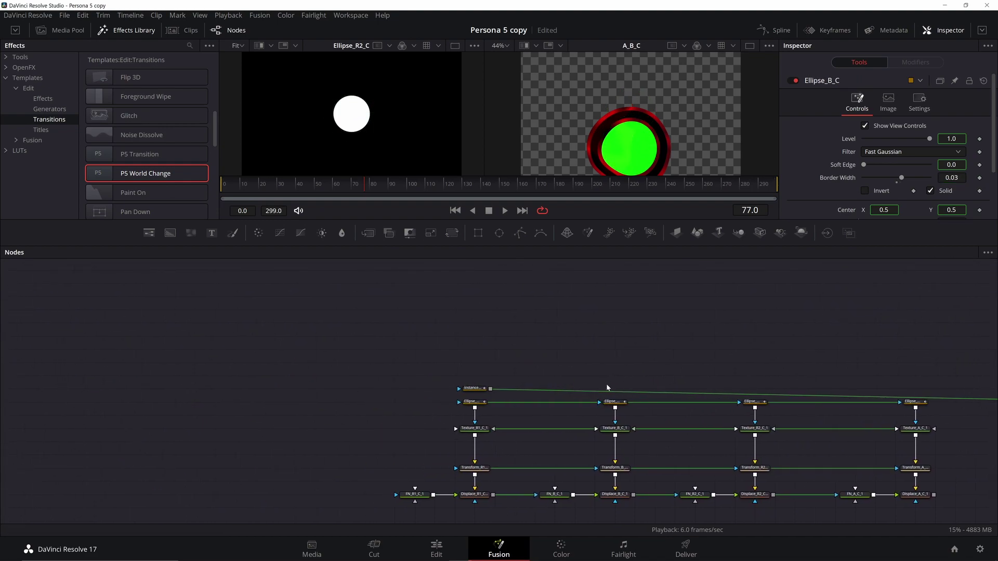
{"action": "key", "text": "ctrl+shift+v"}
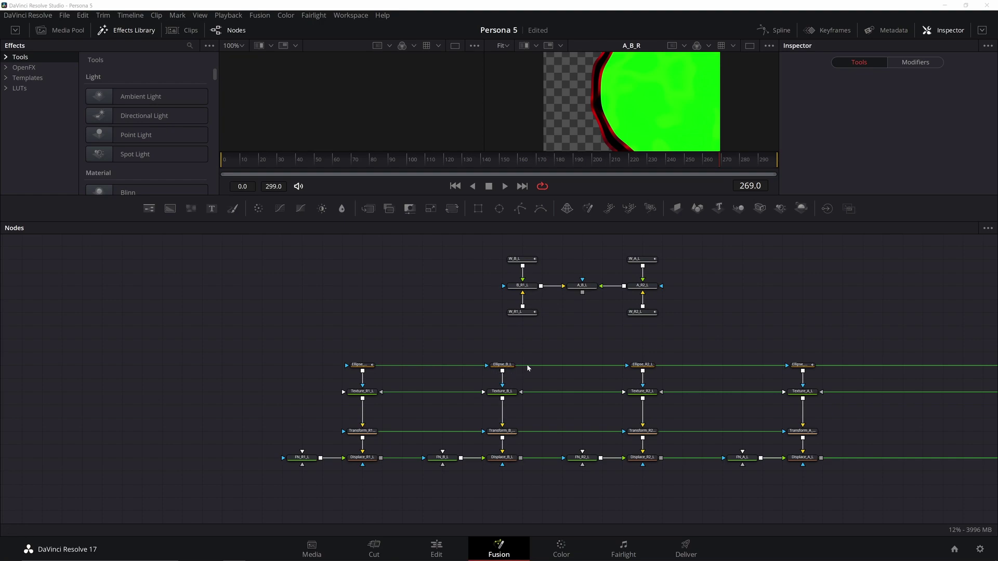
Step: View the left group's A_B_L merge result and inspect the input of its W_B_L wireless link
{"action": "left_click_drag", "start_coordinate": [876, 339], "coordinate": [862, 310]}
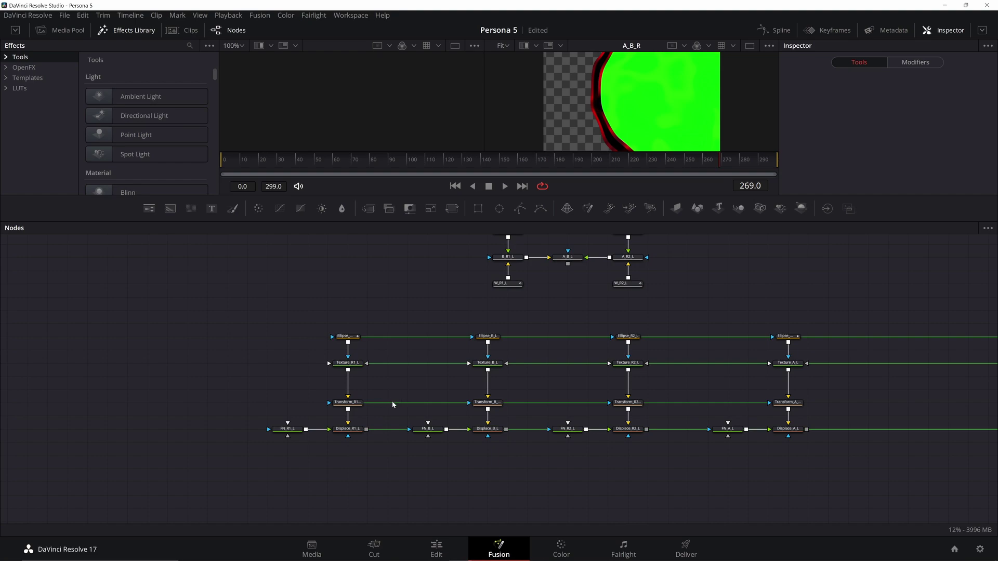
{"action": "left_click_drag", "start_coordinate": [610, 367], "coordinate": [602, 379]}
{"action": "left_click_drag", "start_coordinate": [587, 283], "coordinate": [367, 110]}
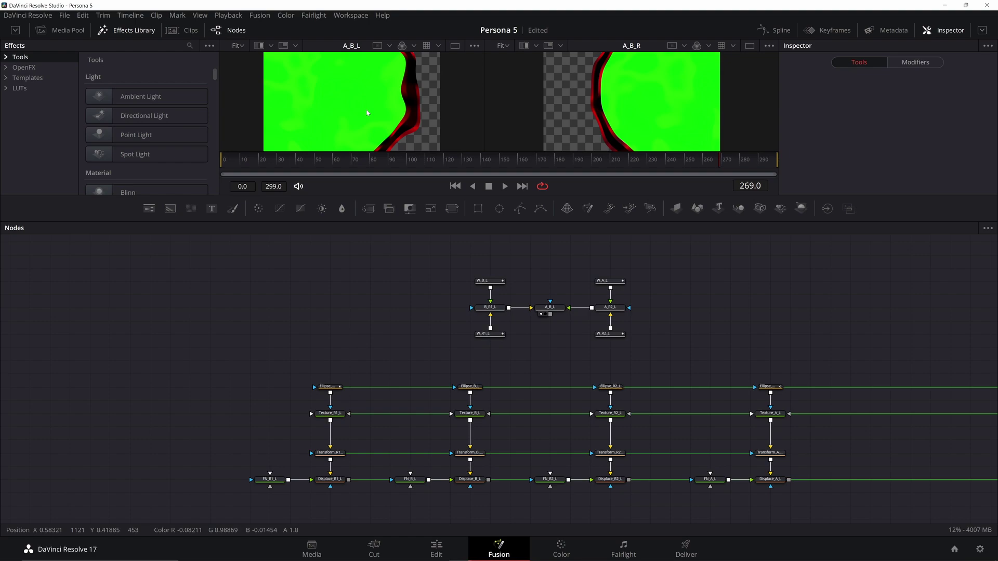
{"action": "left_click", "coordinate": [488, 281]}
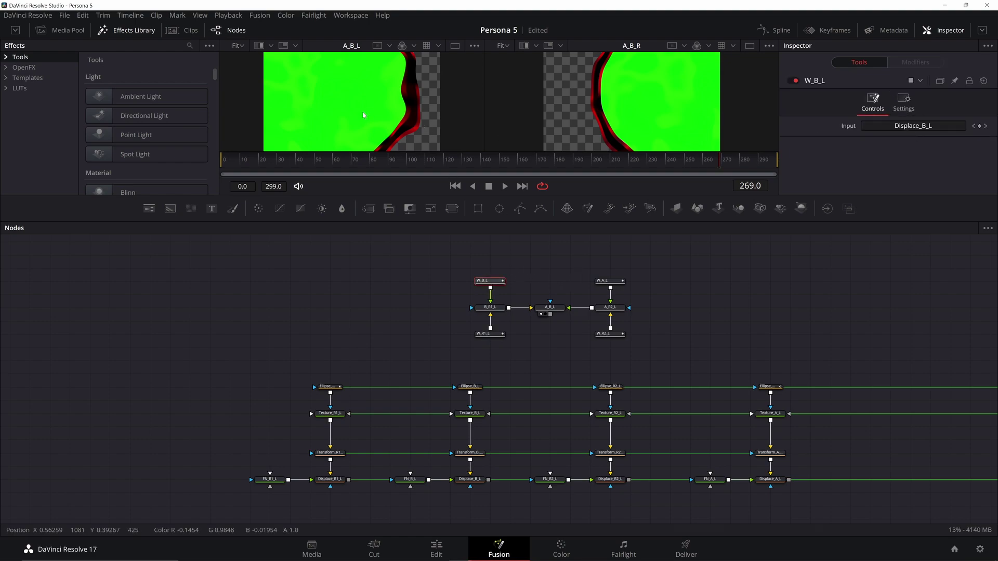
{"action": "left_click", "coordinate": [284, 157]}
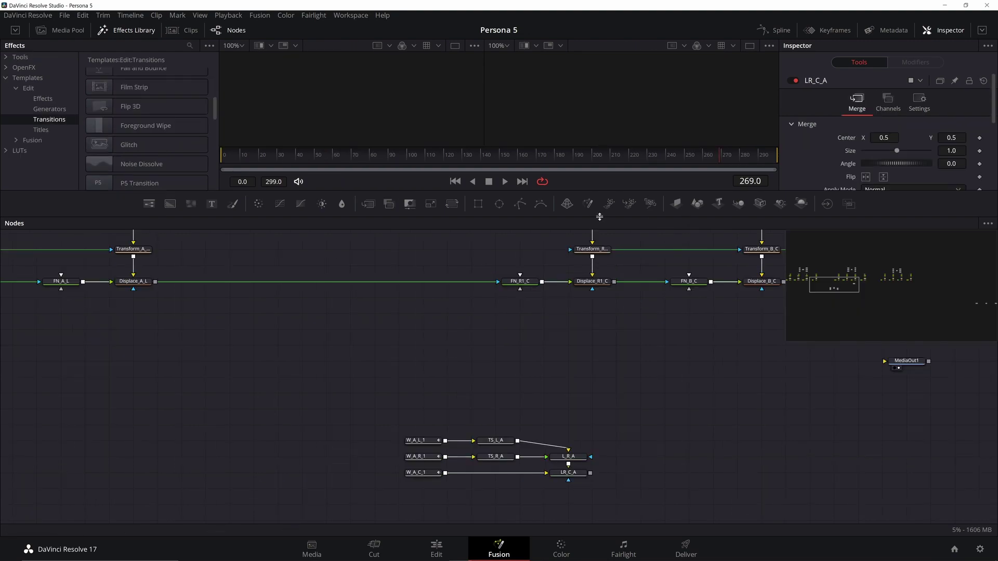
Step: Enlarge the viewers and display the A_B_L and A_B_C merges side by side at frame 170
{"action": "left_click_drag", "start_coordinate": [599, 217], "coordinate": [600, 293]}
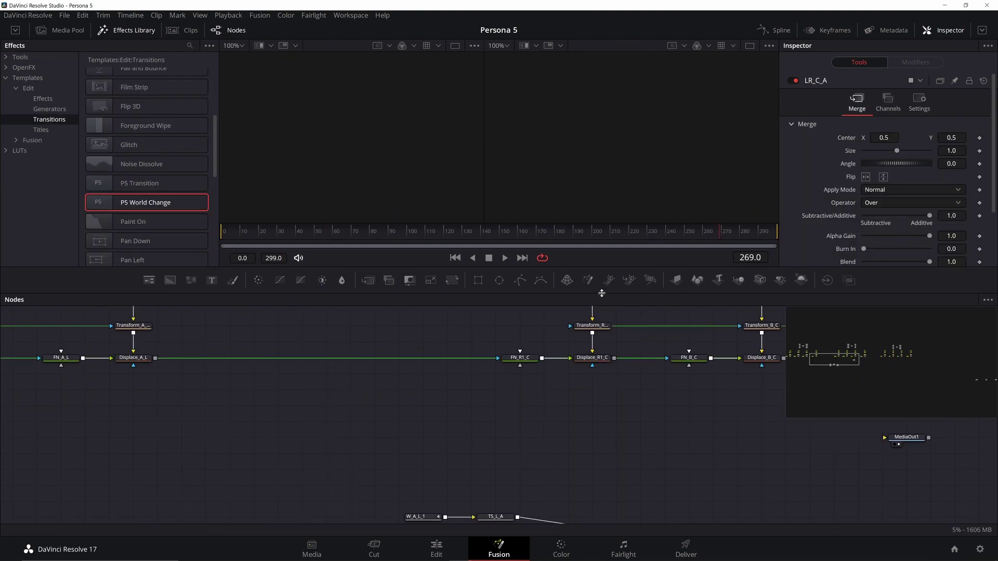
{"action": "scroll", "coordinate": [615, 417], "scroll_direction": "up", "scroll_amount": 5}
{"action": "left_click_drag", "start_coordinate": [653, 355], "coordinate": [530, 479]}
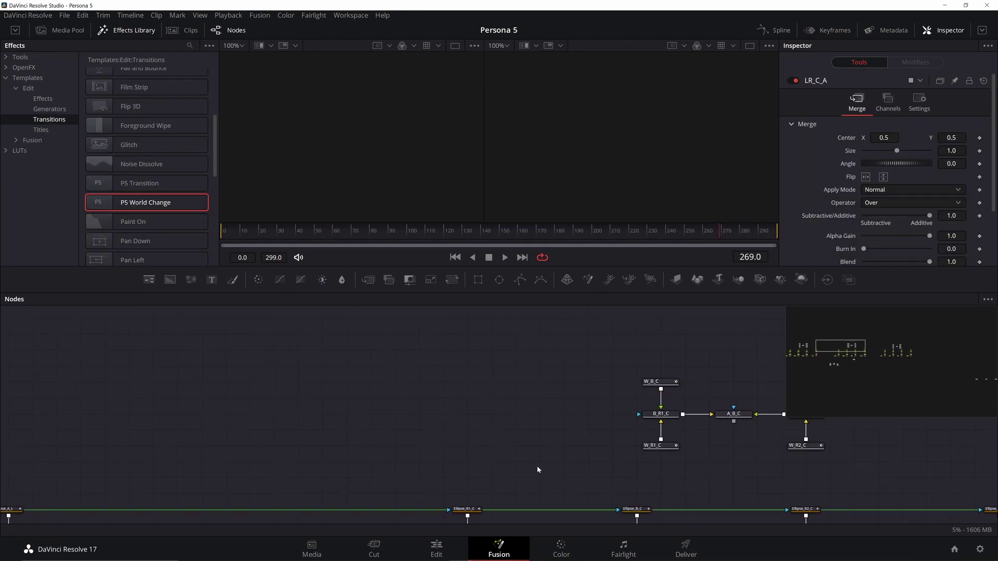
{"action": "left_click", "coordinate": [726, 421]}
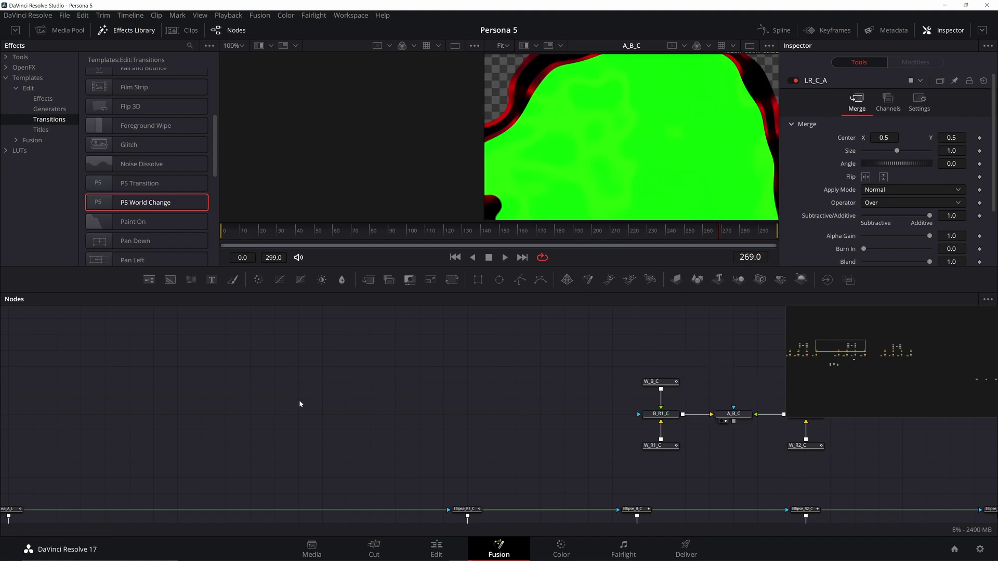
{"action": "left_click_drag", "start_coordinate": [301, 404], "coordinate": [637, 332]}
{"action": "left_click", "coordinate": [363, 239]}
{"action": "left_click_drag", "start_coordinate": [306, 370], "coordinate": [727, 373]}
{"action": "left_click_drag", "start_coordinate": [503, 352], "coordinate": [355, 118]}
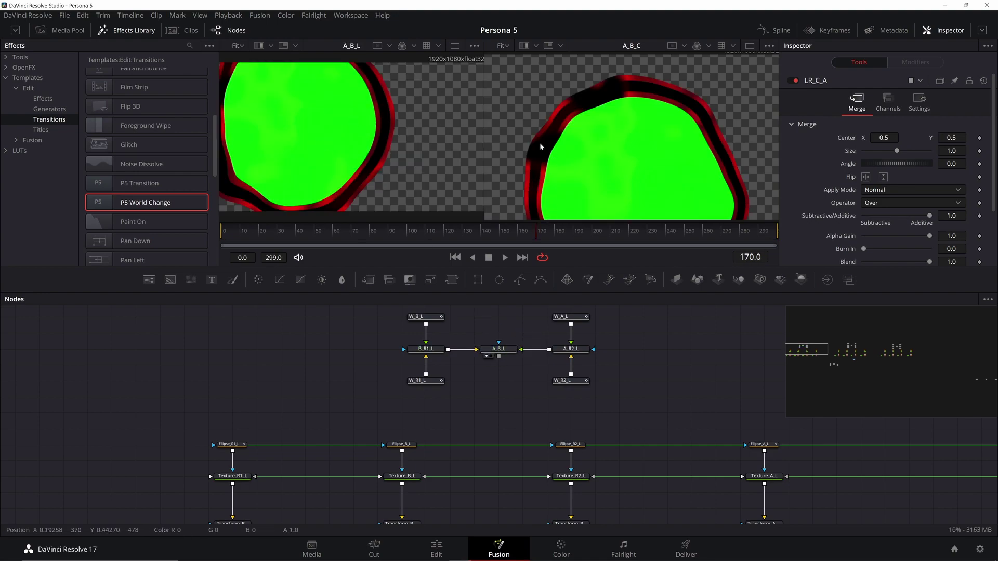
Step: Examine the wireless links, time-delay nodes and L_R_A merge that combine the A layers of the left, right and centre groups
{"action": "left_click_drag", "start_coordinate": [693, 381], "coordinate": [488, 232]}
{"action": "left_click_drag", "start_coordinate": [663, 439], "coordinate": [504, 302]}
{"action": "left_click_drag", "start_coordinate": [657, 433], "coordinate": [376, 444]}
{"action": "left_click", "coordinate": [413, 434]}
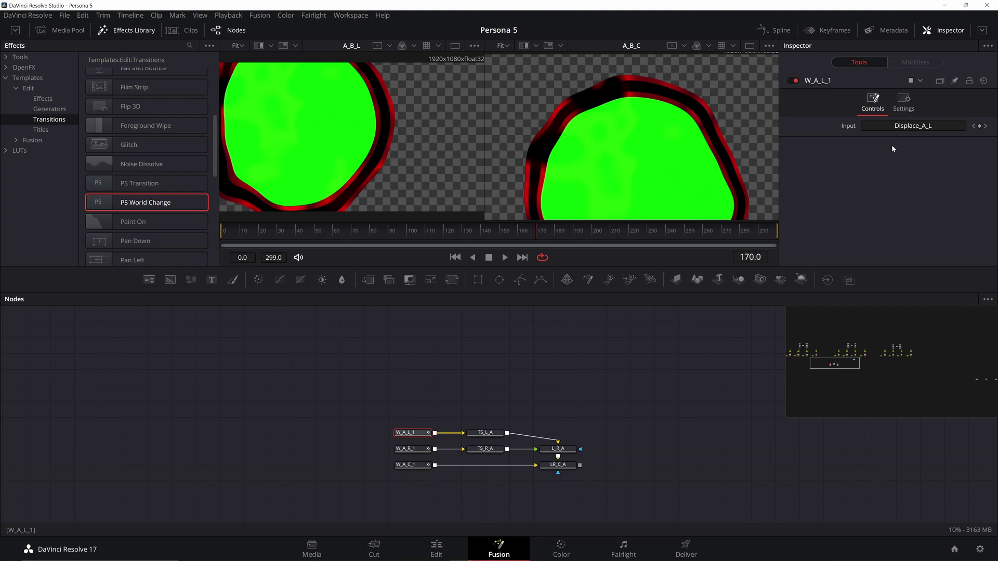
{"action": "left_click", "coordinate": [422, 449]}
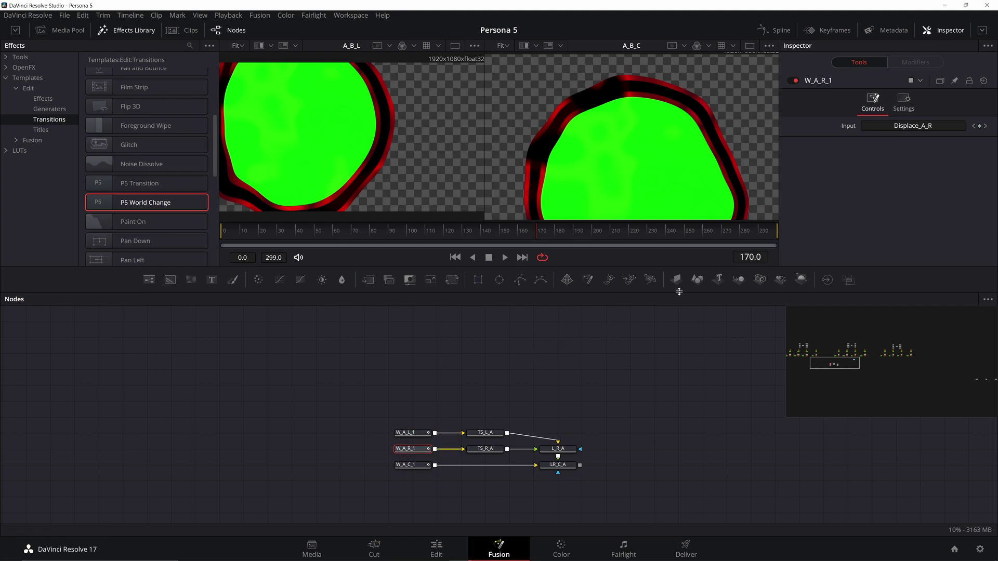
{"action": "left_click_drag", "start_coordinate": [500, 353], "coordinate": [510, 372]}
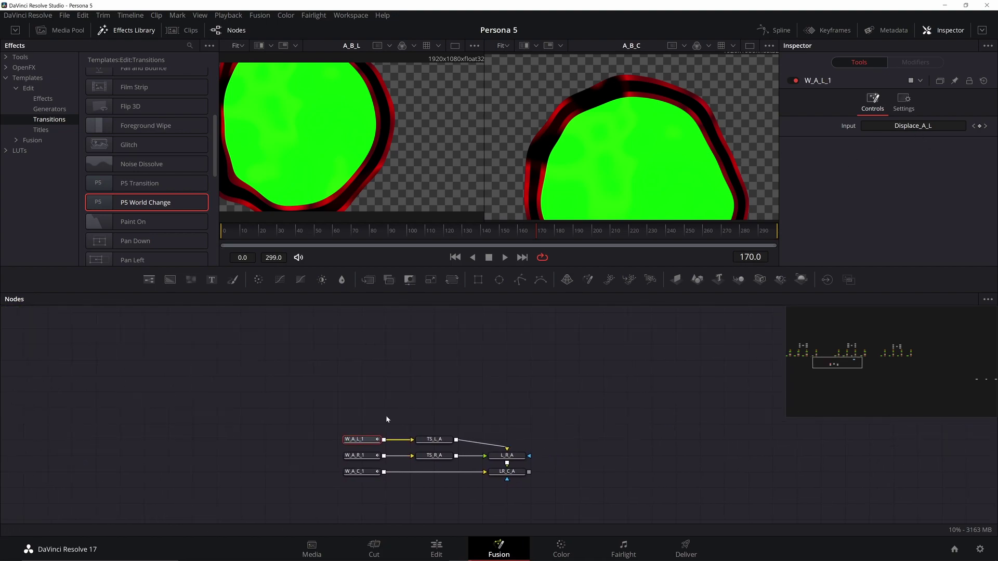
{"action": "left_click", "coordinate": [435, 440]}
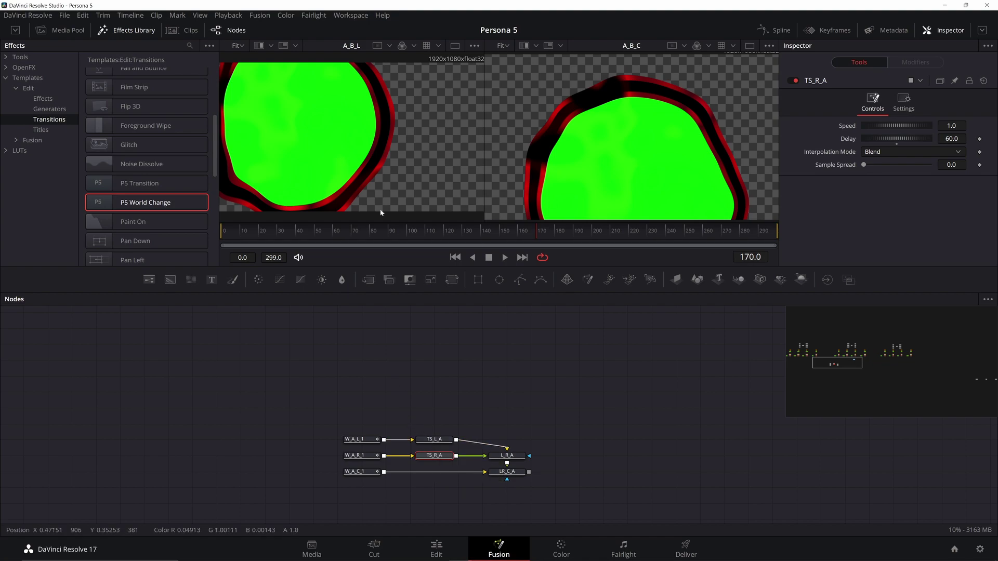
{"action": "left_click", "coordinate": [507, 458]}
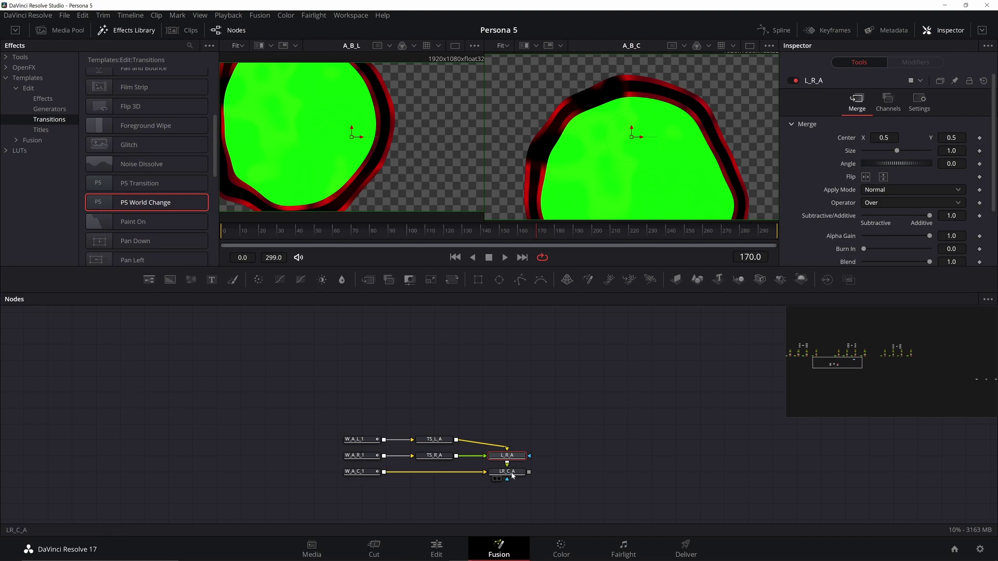
Step: Paste three instanced copies of the seven-node A-layer combining group in a row beside the original
{"action": "left_click_drag", "start_coordinate": [541, 371], "coordinate": [329, 500]}
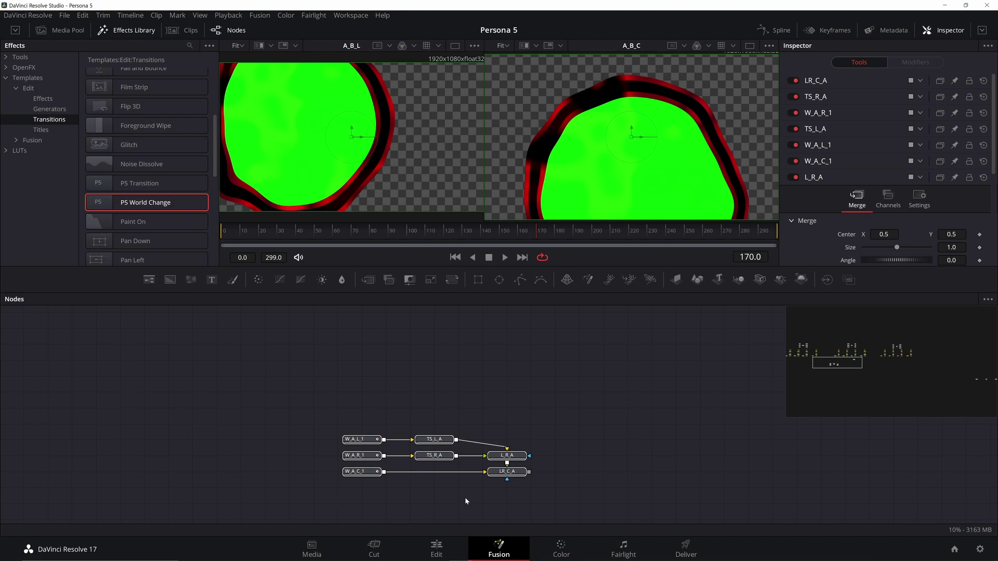
{"action": "key", "text": "ctrl+shift+v"}
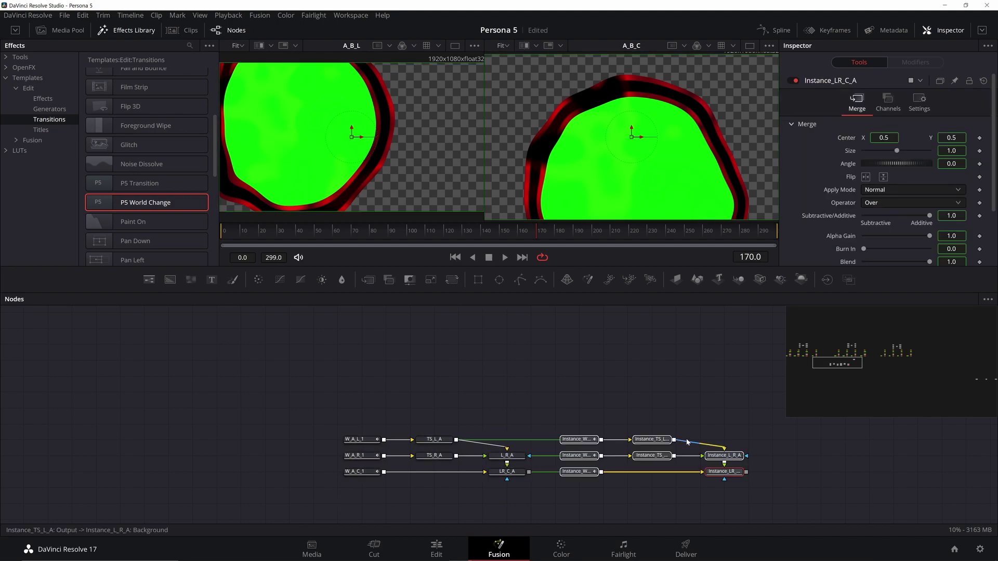
{"action": "left_click_drag", "start_coordinate": [814, 462], "coordinate": [563, 470]}
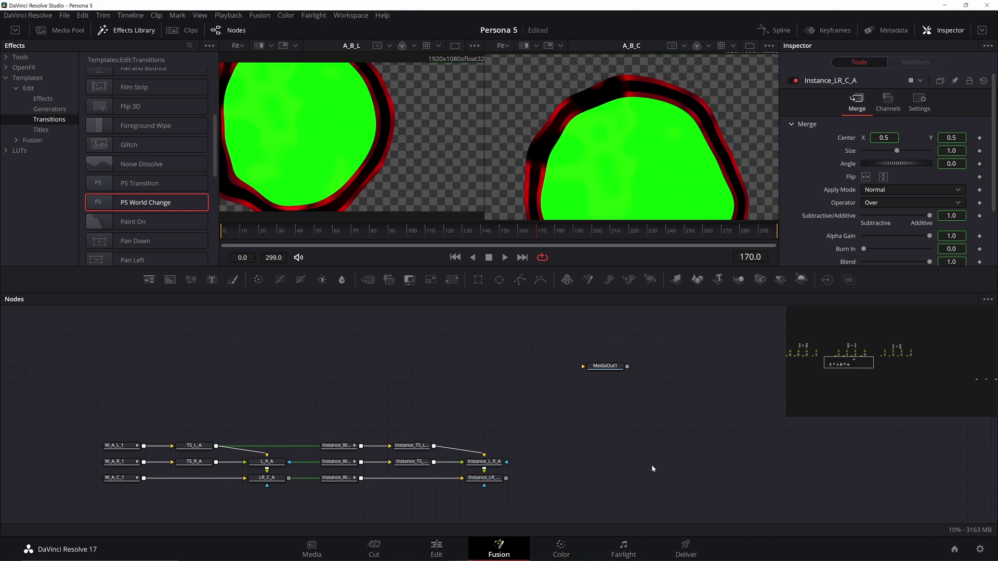
{"action": "key", "text": "ctrl+shift+v"}
{"action": "left_click_drag", "start_coordinate": [581, 444], "coordinate": [630, 444]}
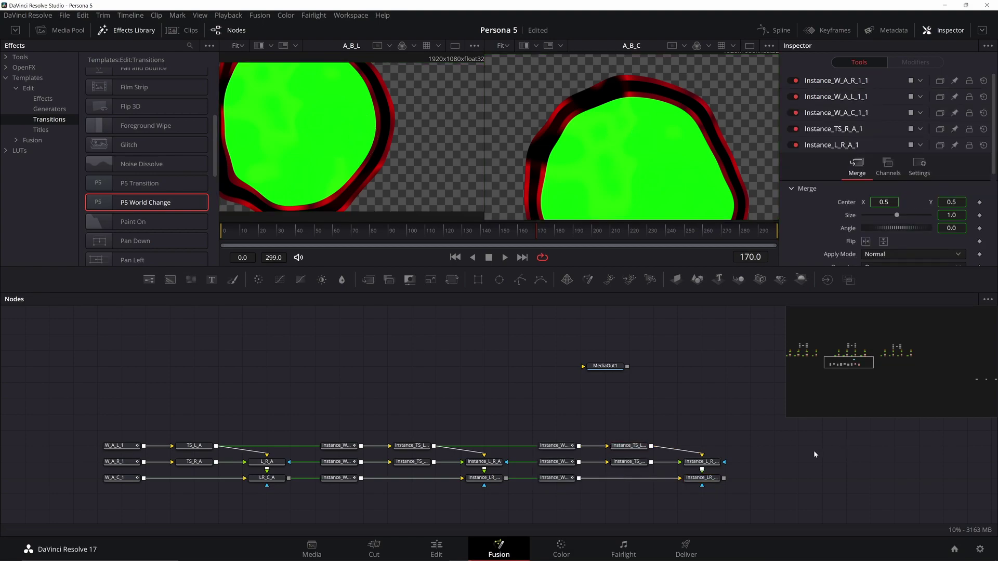
{"action": "key", "text": "ctrl+shift+v"}
{"action": "left_click_drag", "start_coordinate": [739, 445], "coordinate": [837, 444]}
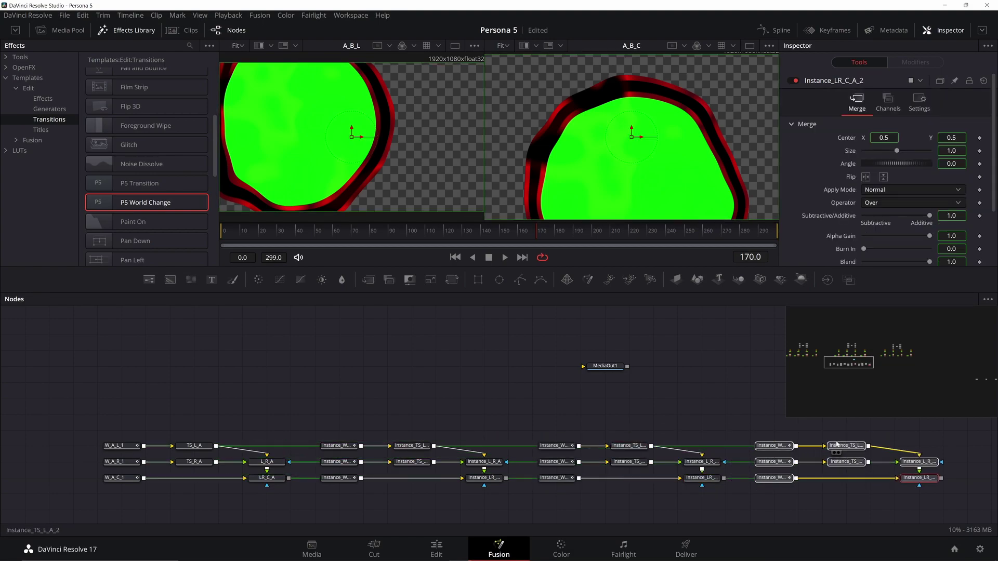
Step: Open the name of the first copy's instanced W_A_L_1 wireless node for editing
{"action": "left_click", "coordinate": [585, 416]}
{"action": "left_click_drag", "start_coordinate": [514, 412], "coordinate": [665, 391]}
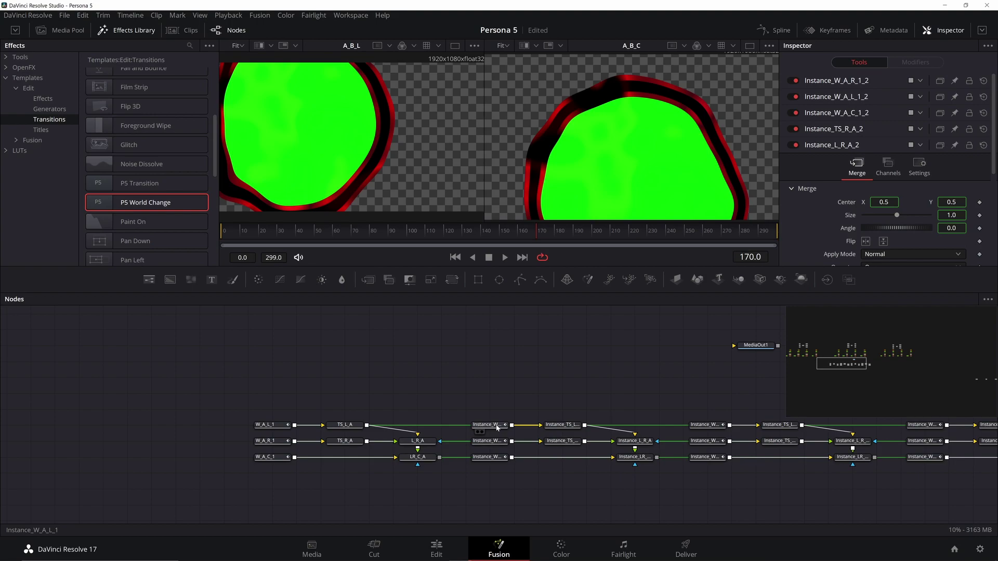
{"action": "left_click", "coordinate": [488, 425]}
{"action": "key", "text": "F2"}
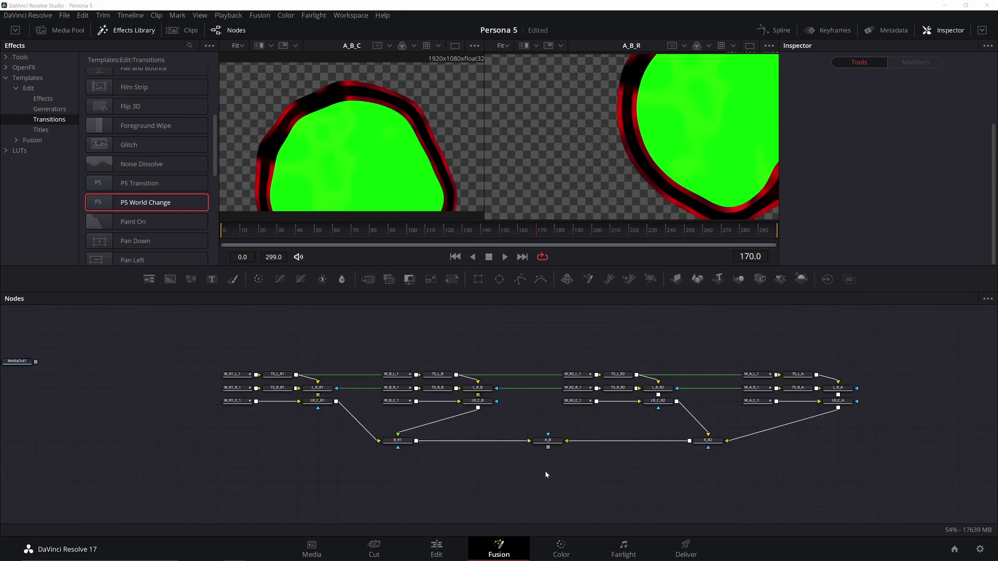
Step: Inspect the W_A_L_1 link's input and view the B_R1, A_R2 and A_B merge results
{"action": "left_click_drag", "start_coordinate": [435, 350], "coordinate": [451, 368]}
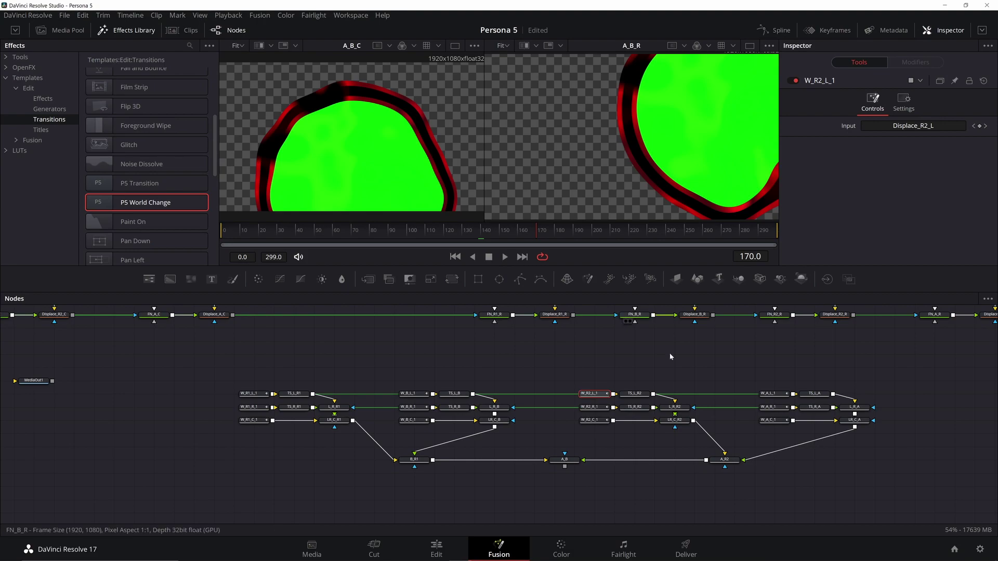
{"action": "left_click", "coordinate": [777, 394]}
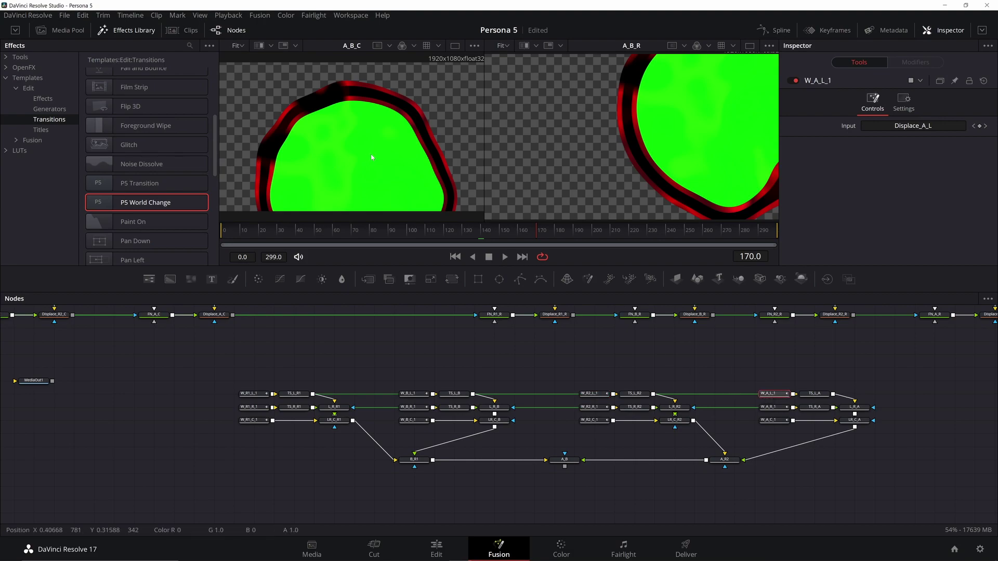
{"action": "left_click", "coordinate": [405, 466]}
{"action": "left_click", "coordinate": [720, 467]}
{"action": "left_click", "coordinate": [564, 466]}
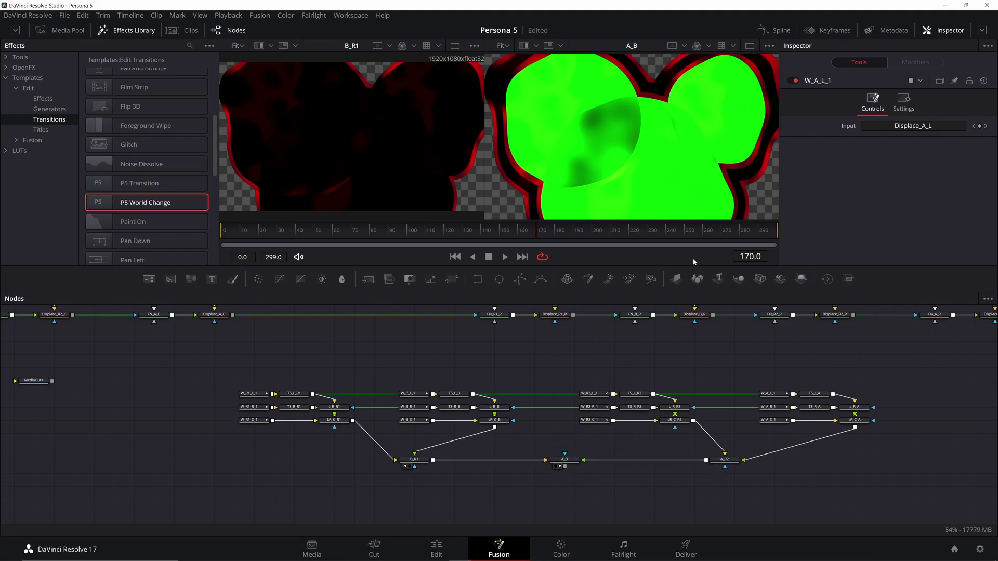
Step: Set the alpha of Color 1 on the centre group's Texture_A_C node to 1.0
{"action": "left_click_drag", "start_coordinate": [653, 369], "coordinate": [691, 458]}
{"action": "left_click_drag", "start_coordinate": [665, 357], "coordinate": [627, 419]}
{"action": "left_click_drag", "start_coordinate": [640, 381], "coordinate": [598, 453]}
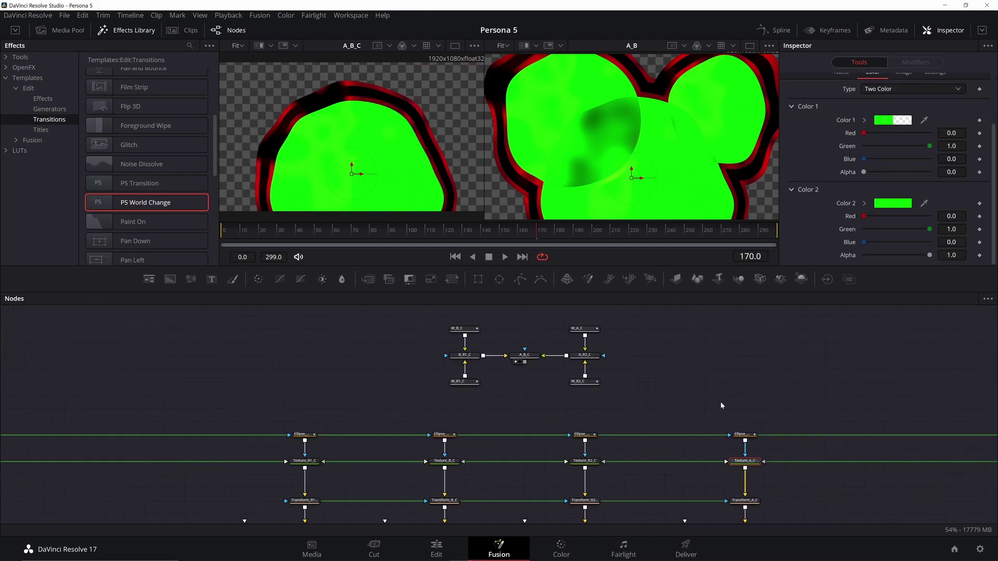
{"action": "scroll", "coordinate": [721, 403], "scroll_direction": "down", "scroll_amount": 1}
{"action": "left_click_drag", "start_coordinate": [864, 172], "coordinate": [951, 173]}
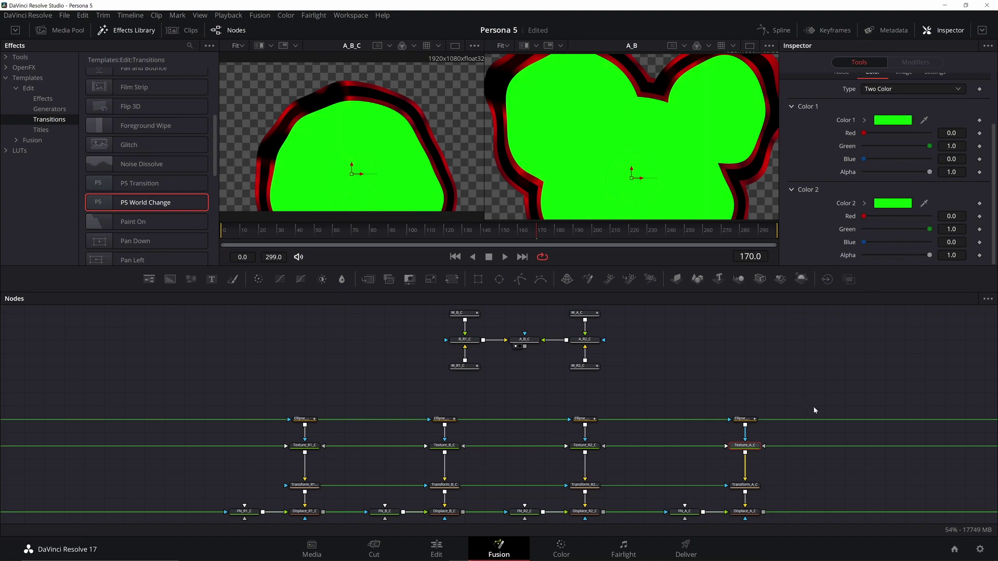
Step: Follow A_B into the final compositing chain and view the Green_Background, Merge23 and DeltaKeyer1 outputs
{"action": "scroll", "coordinate": [812, 408], "scroll_direction": "down", "scroll_amount": 10}
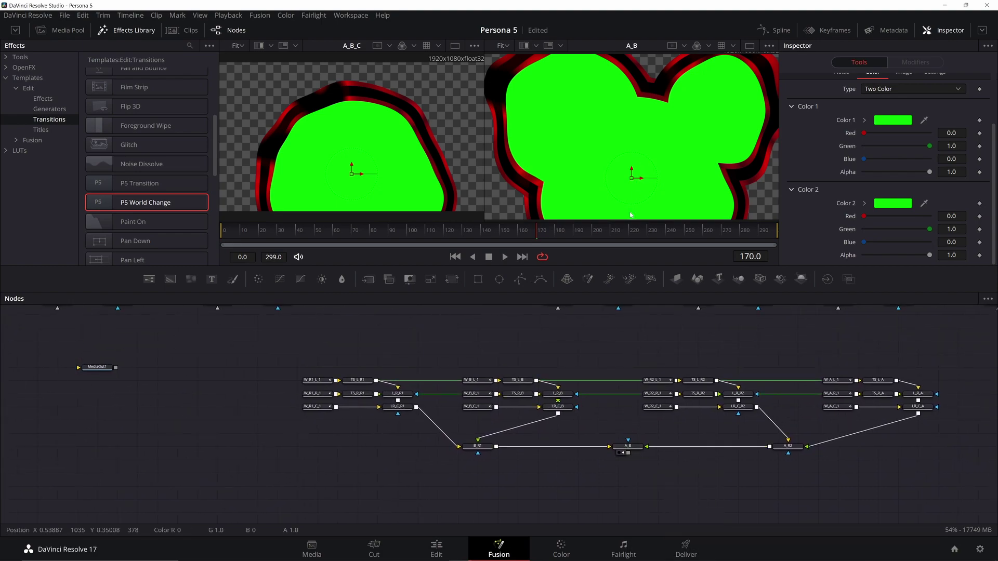
{"action": "left_click_drag", "start_coordinate": [667, 413], "coordinate": [655, 430]}
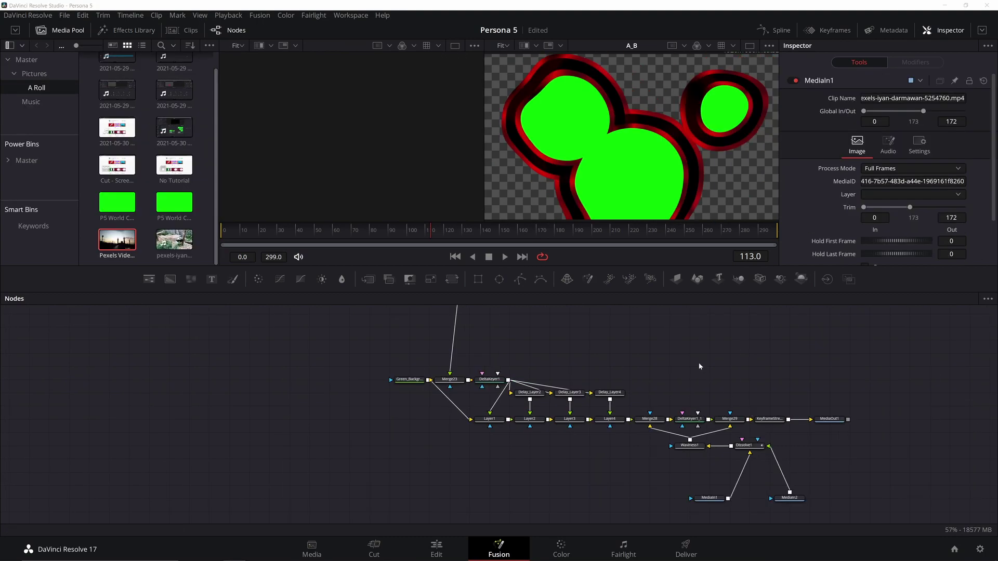
{"action": "left_click_drag", "start_coordinate": [678, 344], "coordinate": [739, 408]}
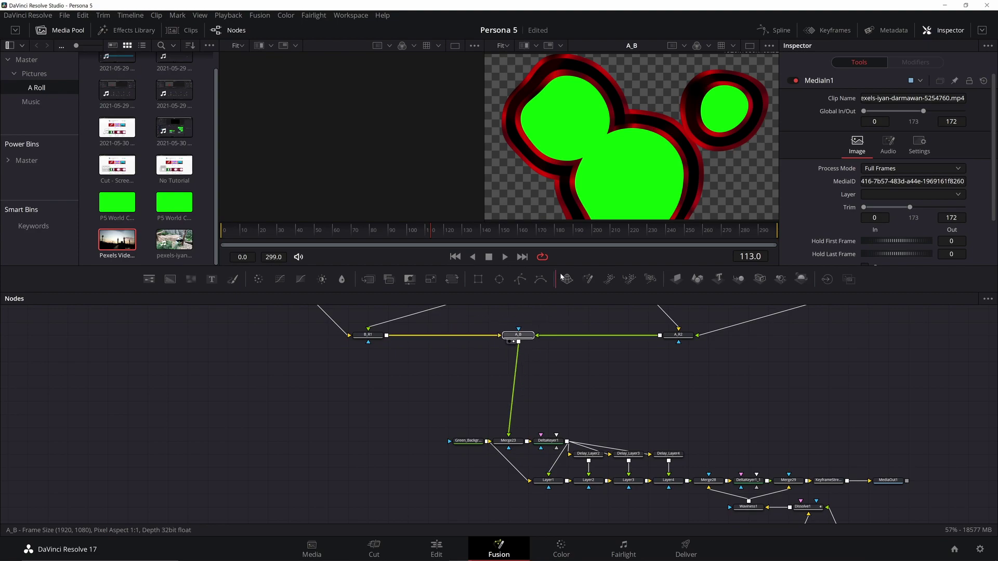
{"action": "left_click_drag", "start_coordinate": [622, 442], "coordinate": [610, 416]}
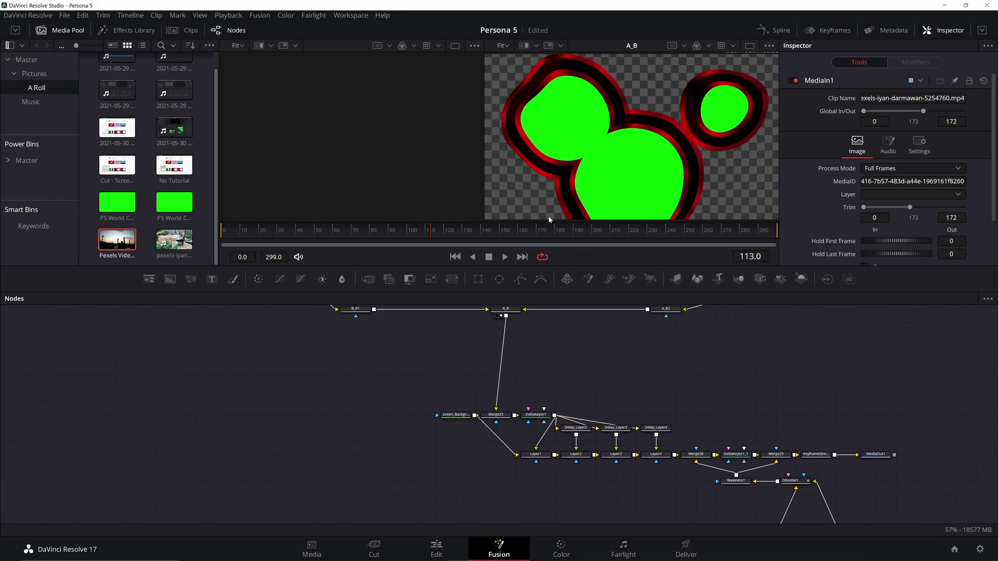
{"action": "left_click_drag", "start_coordinate": [455, 415], "coordinate": [371, 162]}
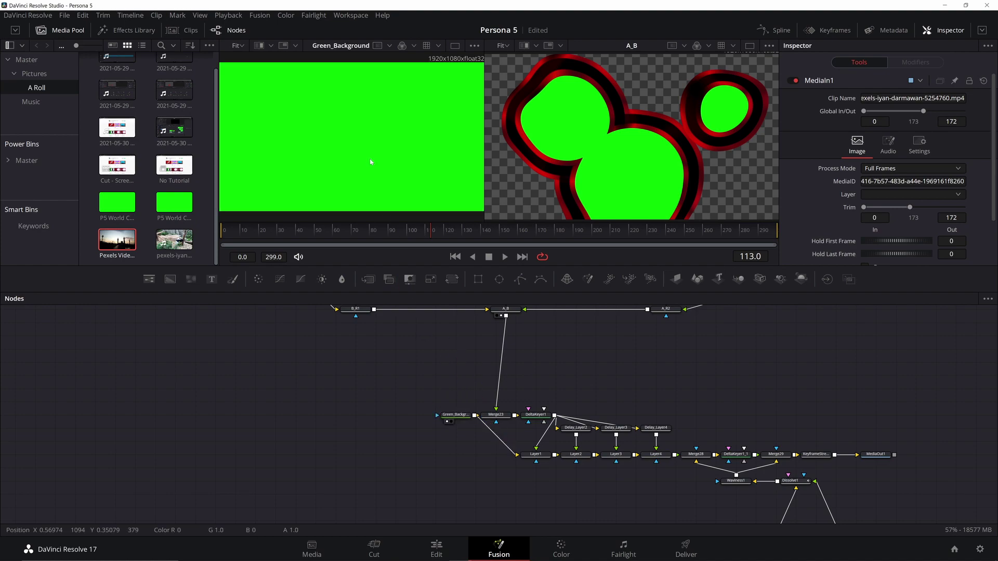
{"action": "left_click_drag", "start_coordinate": [498, 418], "coordinate": [637, 156]}
{"action": "left_click", "coordinate": [324, 398]}
{"action": "left_click_drag", "start_coordinate": [324, 397], "coordinate": [460, 33]}
{"action": "left_click_drag", "start_coordinate": [471, 373], "coordinate": [412, 372]}
Step: Examine the delay settings of Delay_Layer2, Delay_Layer3 and Delay_Layer4 and the Layer4 merge
{"action": "left_click", "coordinate": [325, 413]}
{"action": "left_click", "coordinate": [327, 412]}
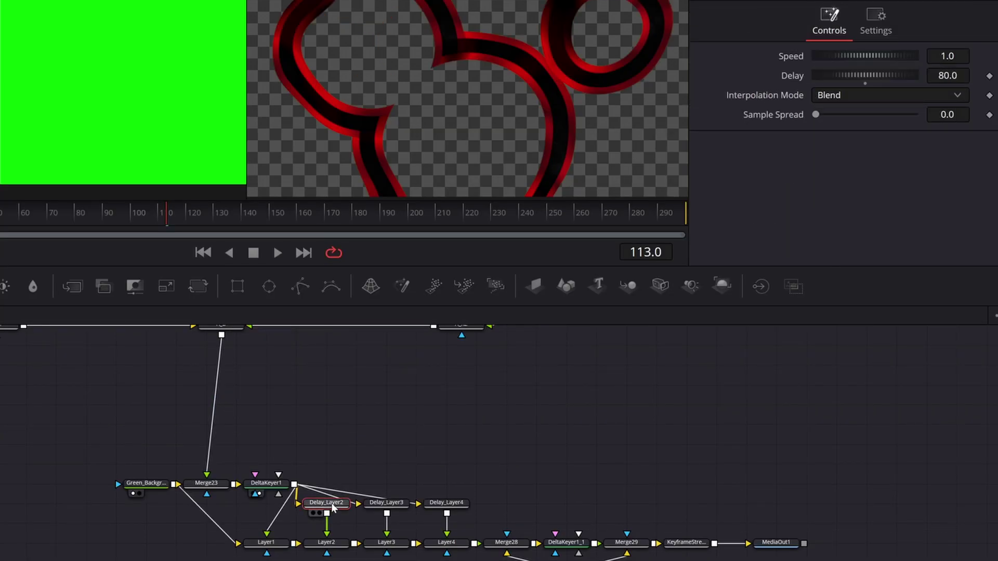
{"action": "left_click", "coordinate": [386, 503]}
{"action": "left_click", "coordinate": [453, 502]}
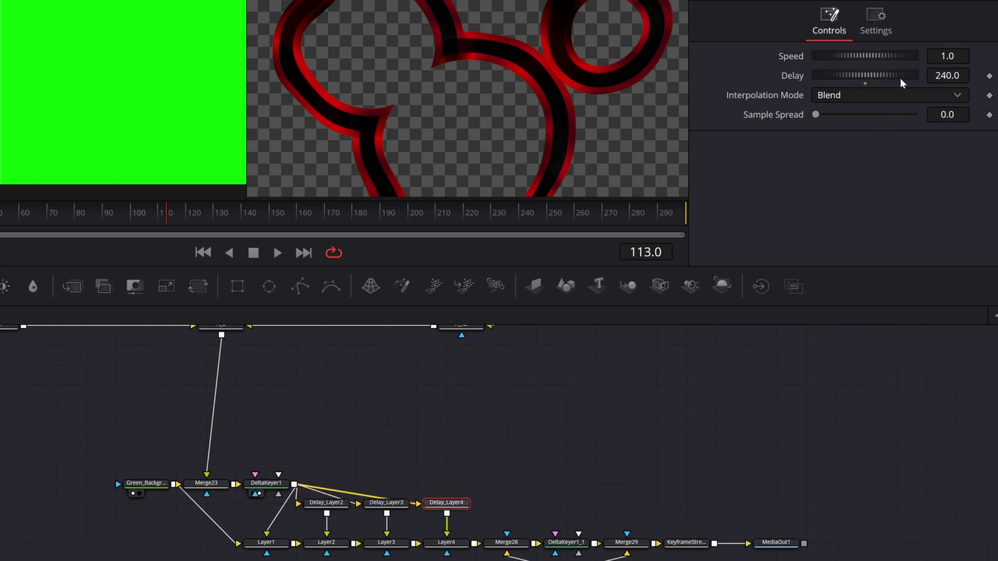
{"action": "left_click", "coordinate": [445, 546]}
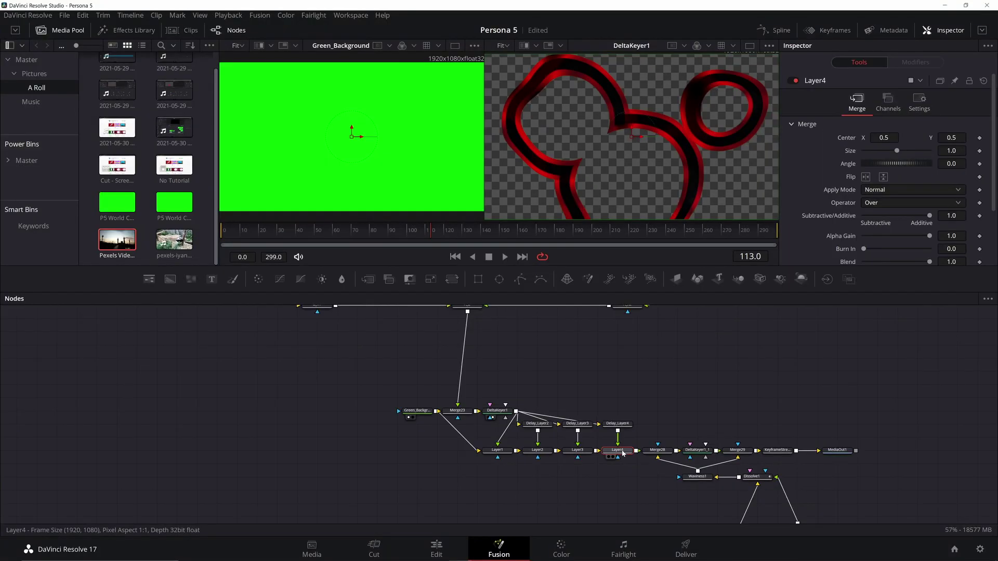
Step: Examine the Layer1 to Layer4 merges one by one and compare the Layer1 and Layer4 outputs
{"action": "left_click_drag", "start_coordinate": [451, 545], "coordinate": [455, 532]}
{"action": "left_click_drag", "start_coordinate": [622, 447], "coordinate": [622, 451]}
{"action": "left_click", "coordinate": [581, 451]}
{"action": "left_click", "coordinate": [539, 452]}
{"action": "left_click", "coordinate": [501, 452]}
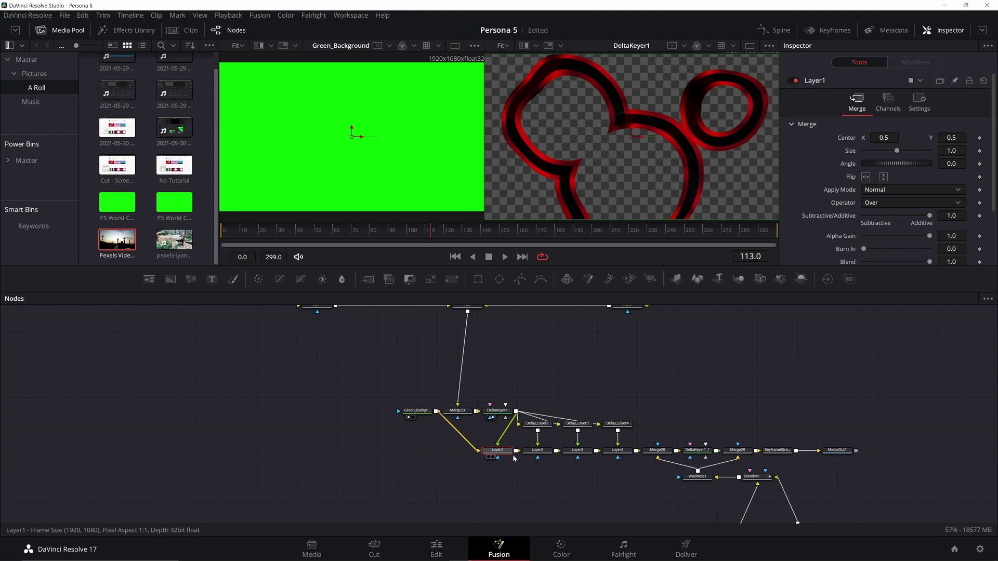
{"action": "left_click", "coordinate": [539, 451]}
{"action": "left_click_drag", "start_coordinate": [624, 182], "coordinate": [624, 179]}
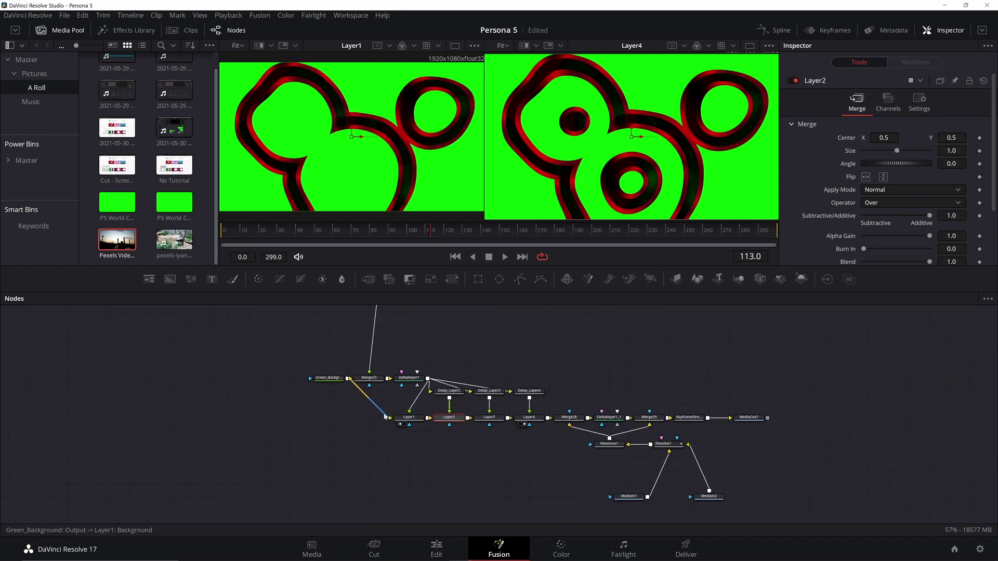
Step: Disconnect Green_Background from Layer1's background input and view the outputs of the delay nodes
{"action": "left_click_drag", "start_coordinate": [385, 417], "coordinate": [520, 432]}
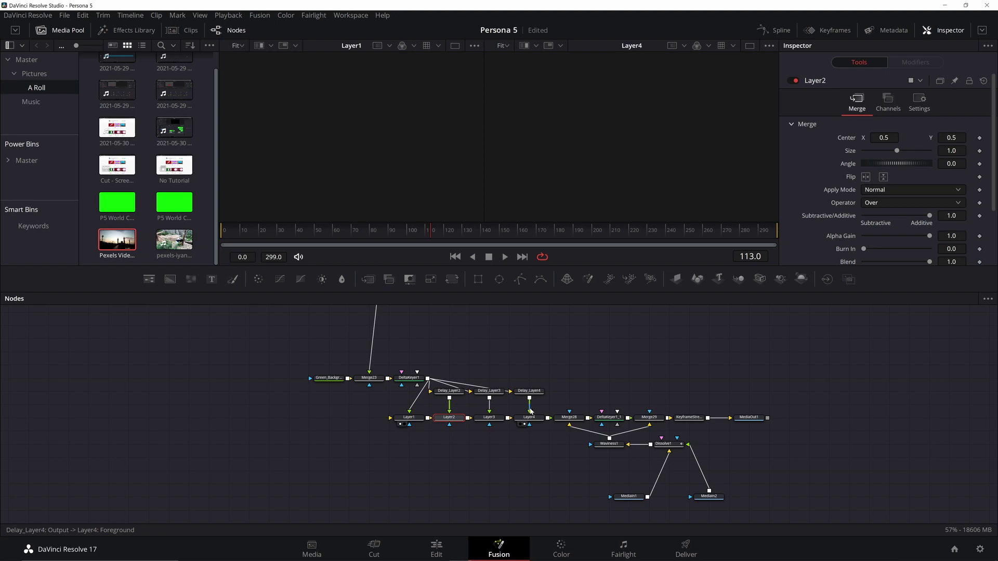
{"action": "left_click", "coordinate": [524, 398]}
{"action": "left_click", "coordinate": [484, 397]}
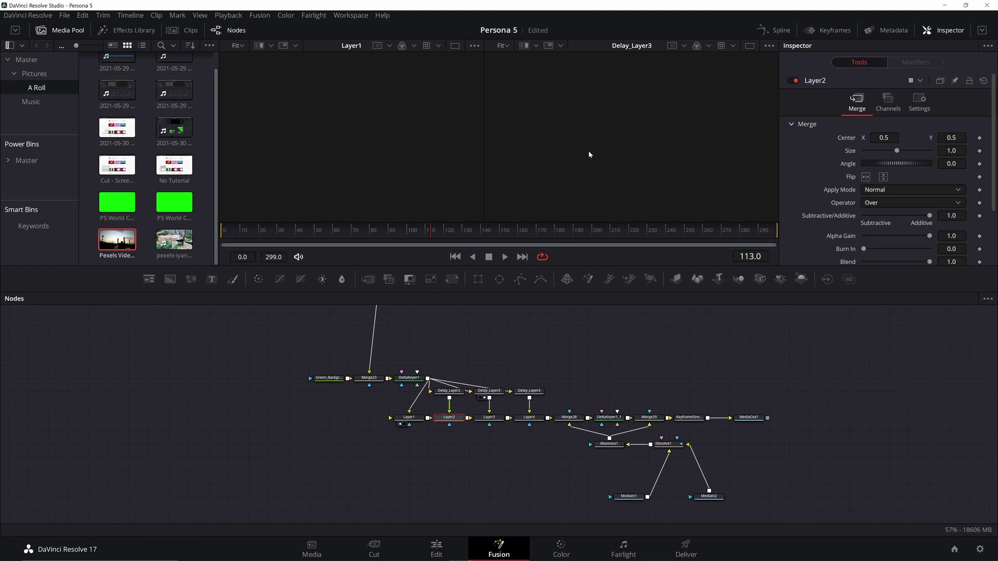
{"action": "left_click", "coordinate": [445, 397]}
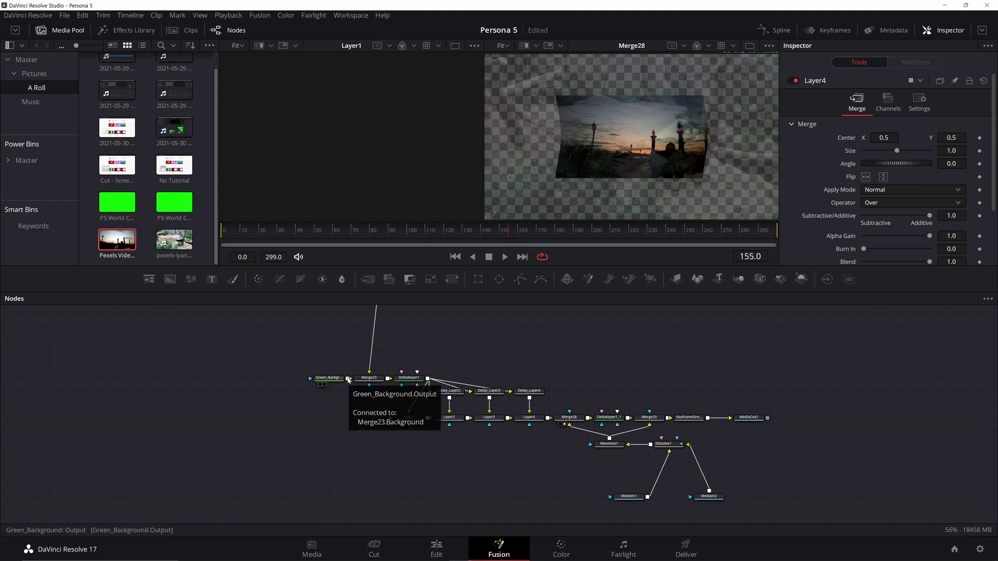
Step: Reconnect the Green_Background output to Layer1's background input and view the layer merge output
{"action": "left_click_drag", "start_coordinate": [348, 380], "coordinate": [393, 423]}
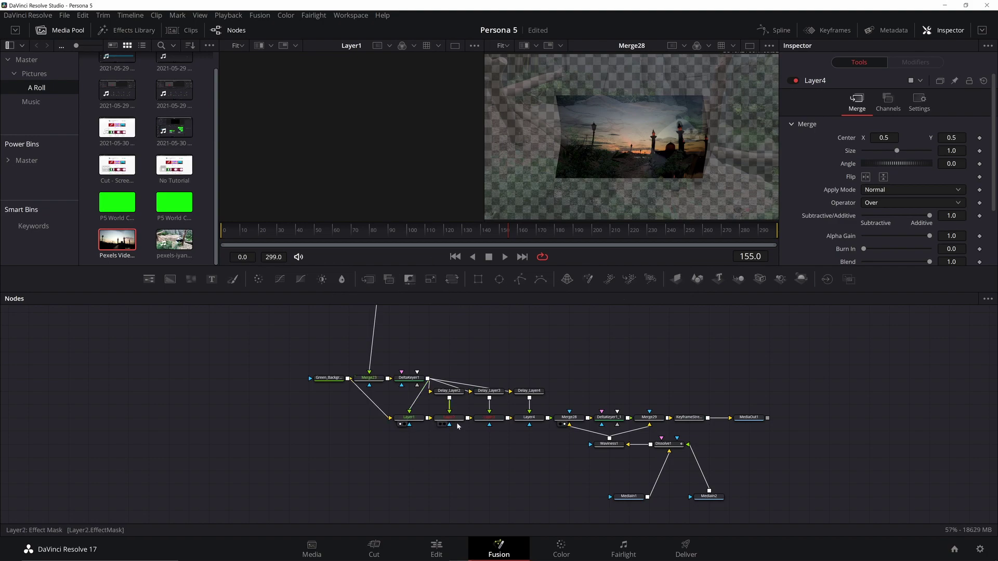
{"action": "key", "text": "2"}
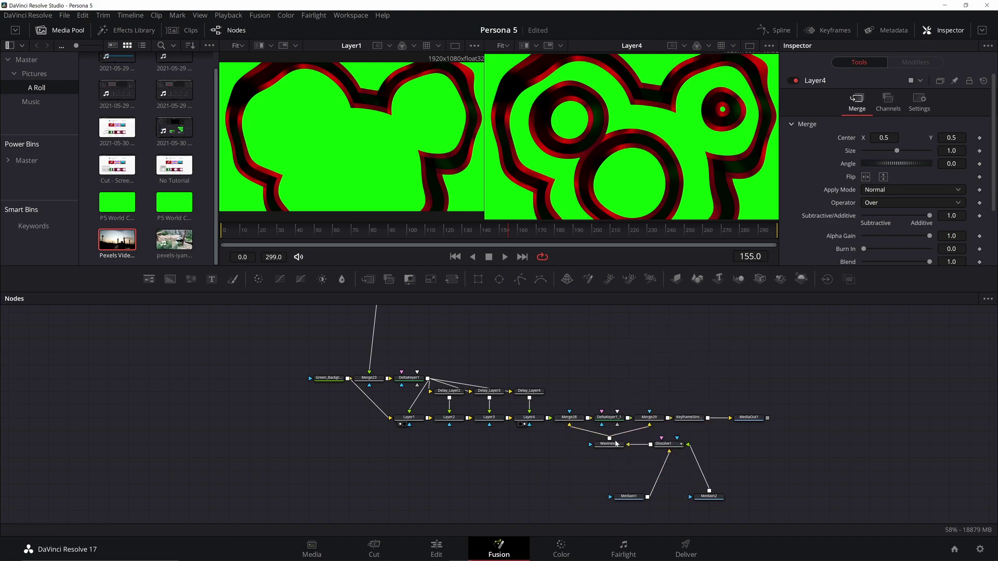
Step: Inspect the Dissolve1 node and view its two footage inputs, MediaIn1 and MediaIn2
{"action": "left_click", "coordinate": [676, 446]}
{"action": "left_click_drag", "start_coordinate": [725, 477], "coordinate": [696, 438]}
{"action": "left_click_drag", "start_coordinate": [403, 119], "coordinate": [399, 117]}
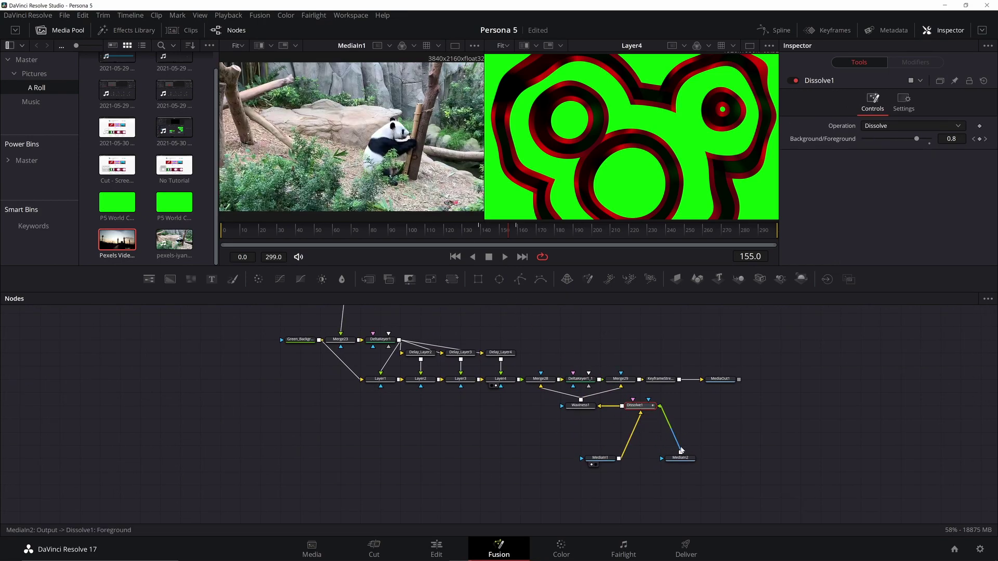
{"action": "left_click_drag", "start_coordinate": [680, 458], "coordinate": [588, 162]}
{"action": "left_click_drag", "start_coordinate": [677, 417], "coordinate": [697, 457]}
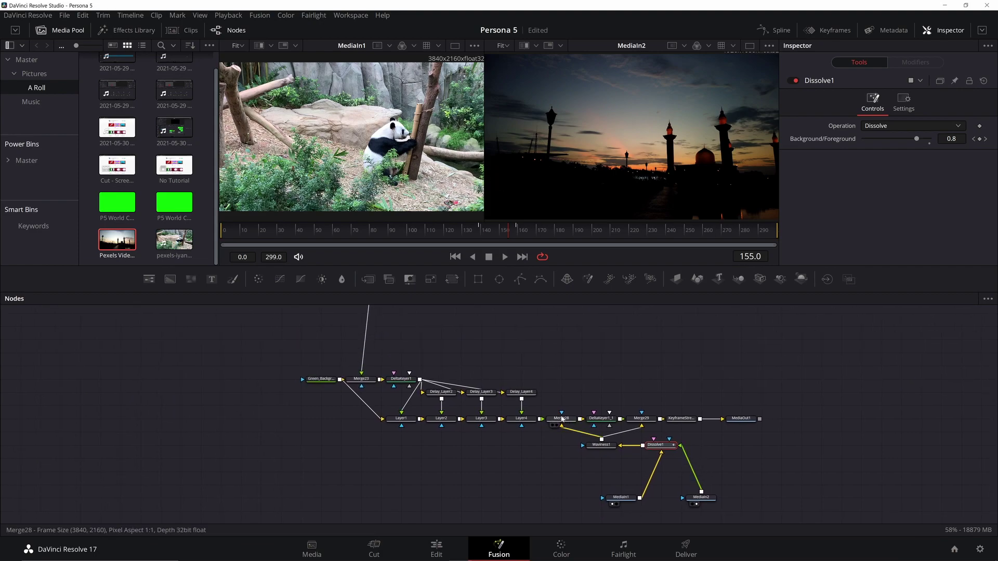
Step: View the outputs of Merge28, DeltaKeyer1_1 and Merge29 in sequence
{"action": "left_click_drag", "start_coordinate": [561, 418], "coordinate": [569, 166]}
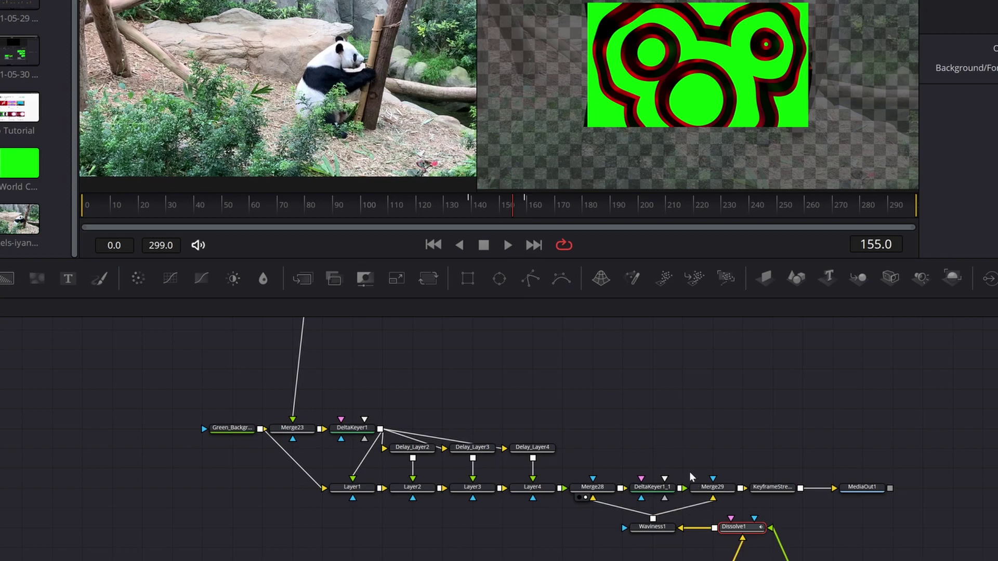
{"action": "left_click_drag", "start_coordinate": [653, 487], "coordinate": [679, 94]}
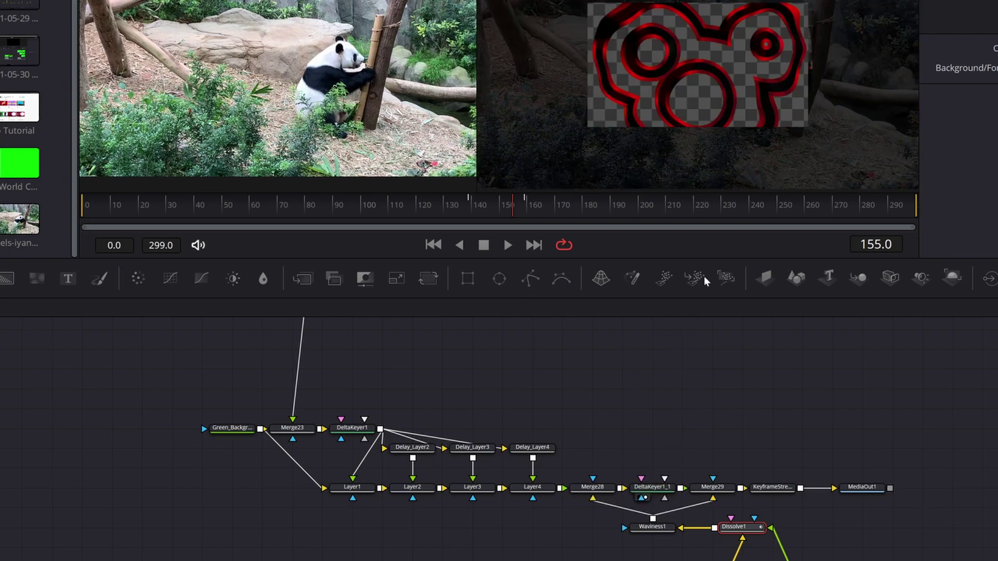
{"action": "left_click", "coordinate": [706, 497]}
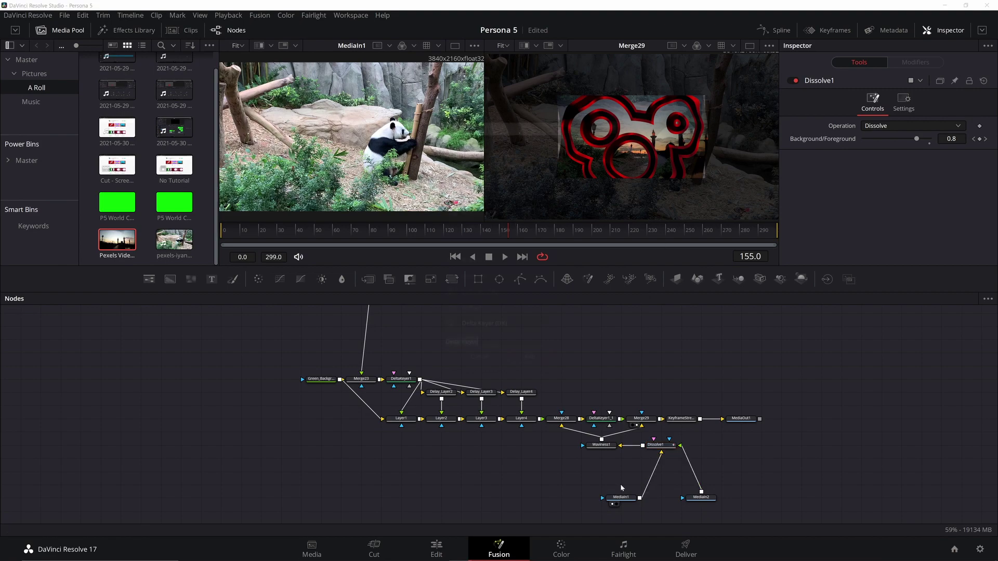
Step: Add a Resize node and insert it between MediaIn1 and Dissolve1
{"action": "key", "text": "shift+space"}
{"action": "type", "text": "Delta Keyerresize"}
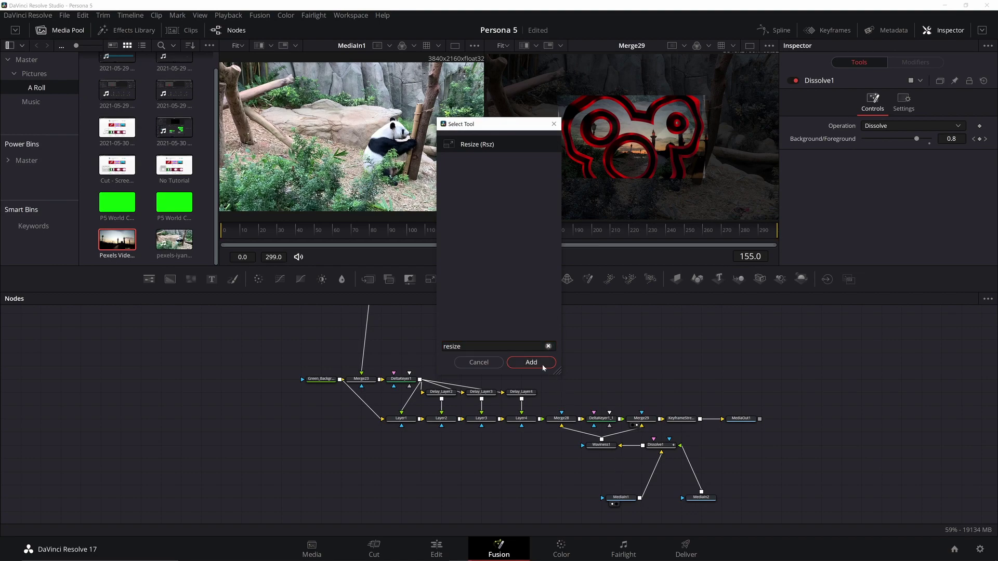
{"action": "left_click", "coordinate": [544, 367]}
{"action": "left_click_drag", "start_coordinate": [625, 486], "coordinate": [649, 487]}
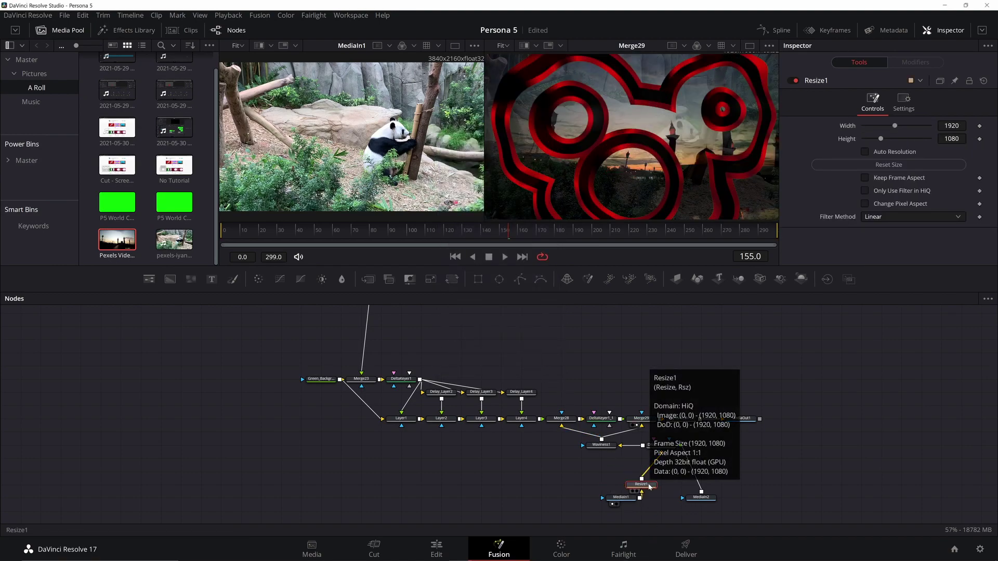
Step: Select the nodes of the final compositing chain and scrub to frame 98 to preview the Merge29 result
{"action": "left_click_drag", "start_coordinate": [809, 378], "coordinate": [257, 467]}
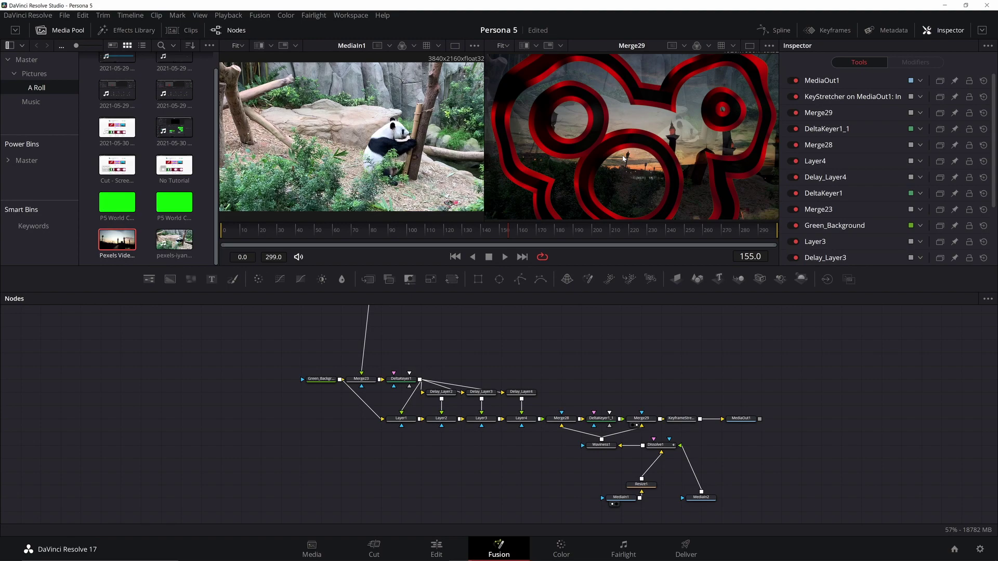
{"action": "left_click", "coordinate": [486, 231]}
{"action": "left_click_drag", "start_coordinate": [438, 236], "coordinate": [390, 238]}
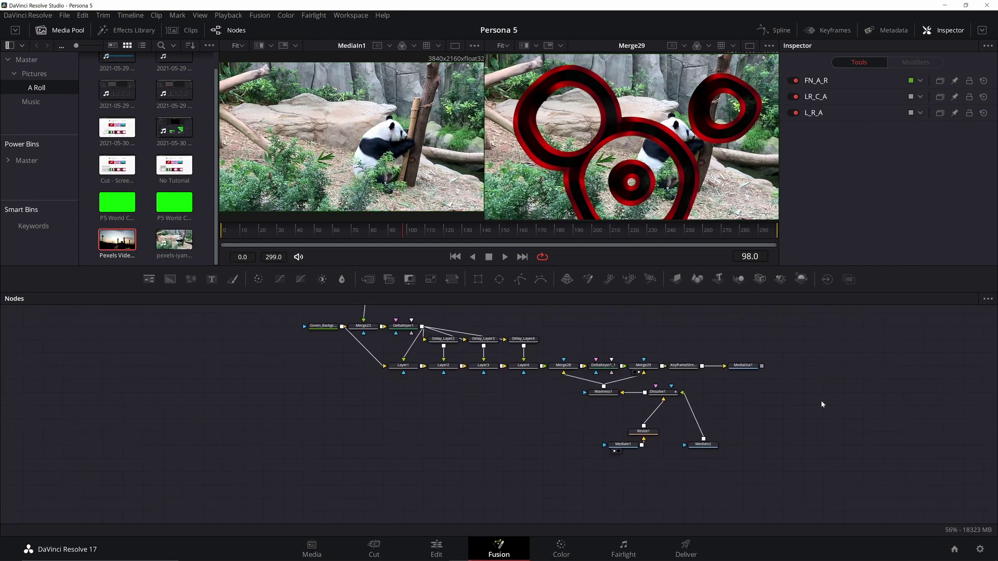
{"action": "left_click_drag", "start_coordinate": [762, 403], "coordinate": [802, 486]}
{"action": "left_click", "coordinate": [674, 431]}
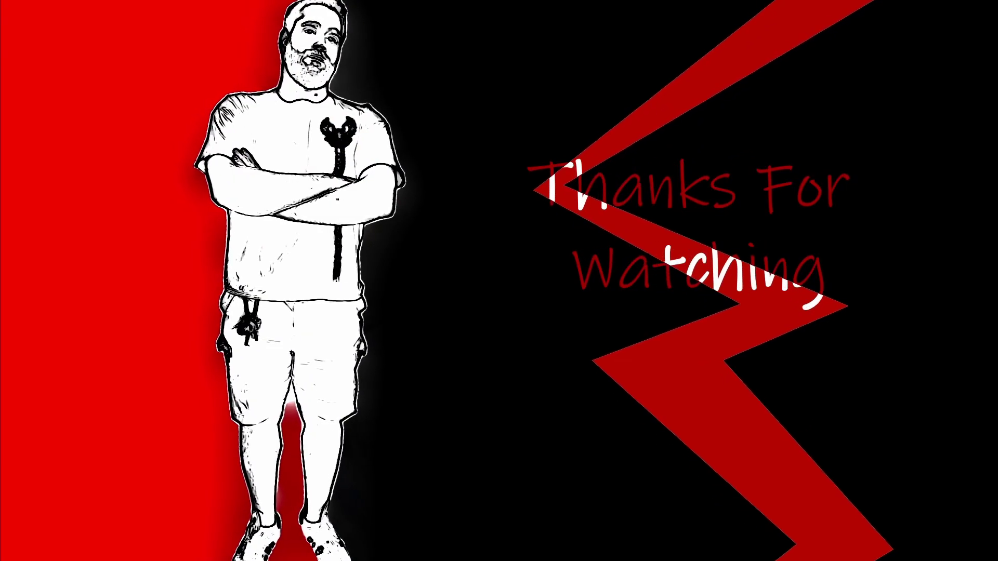